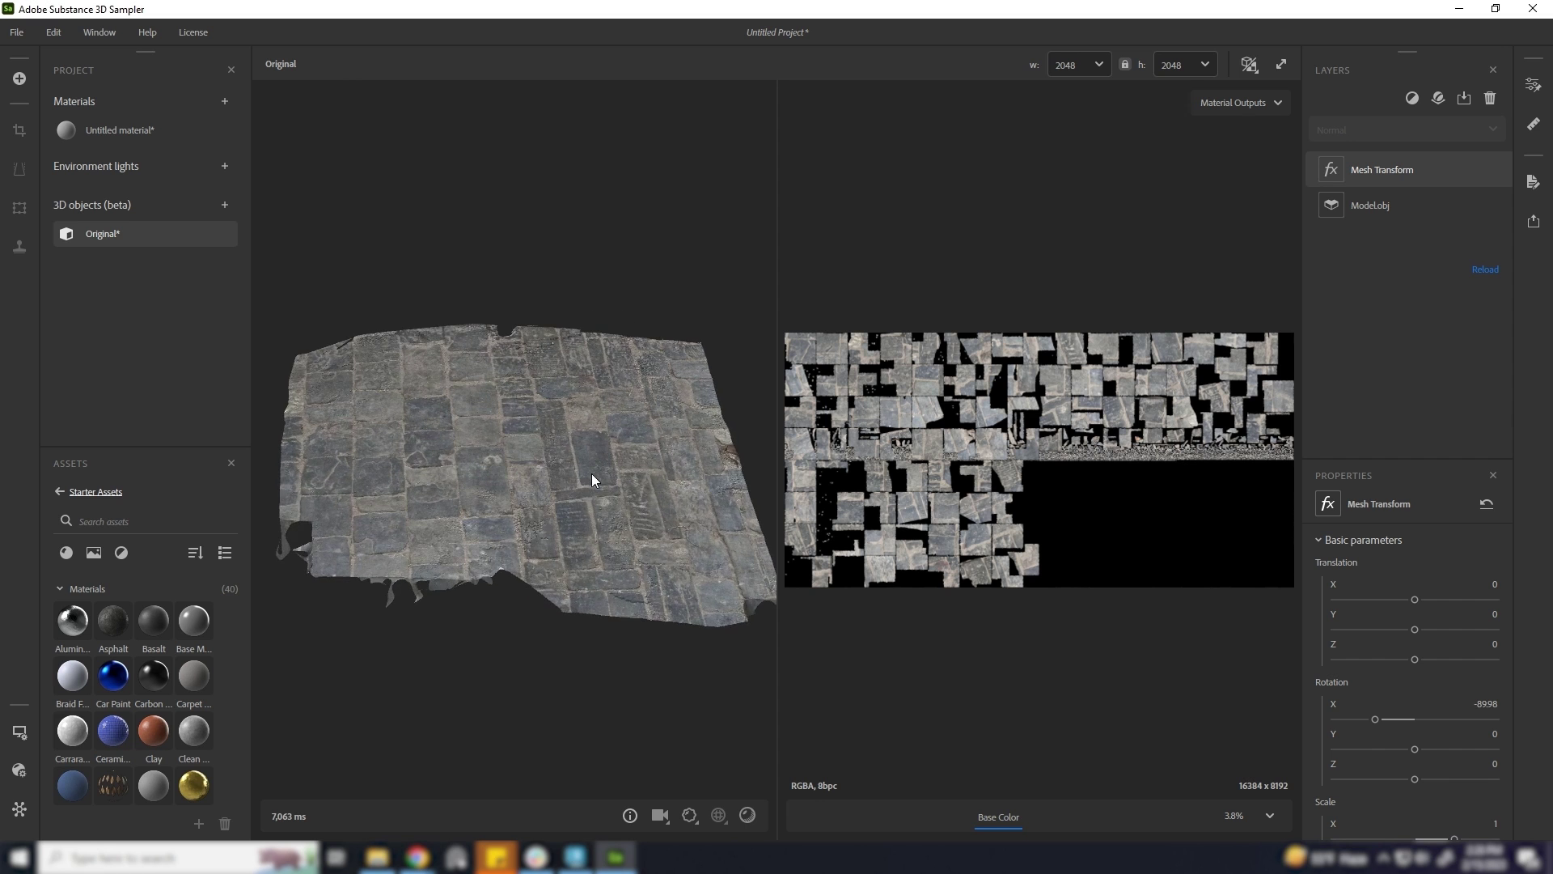
Examine the scanned stone paving mesh up close to check its surface detail
{"action": "mouse_move", "coordinate": [599, 462]}
{"action": "left_mouse_down"}
{"action": "mouse_move", "coordinate": [512, 436]}
{"action": "mouse_move", "coordinate": [519, 410]}
{"action": "mouse_move", "coordinate": [736, 397]}
{"action": "mouse_move", "coordinate": [622, 387]}
{"action": "mouse_move", "coordinate": [597, 492]}
{"action": "mouse_move", "coordinate": [614, 450]}
{"action": "left_mouse_up"}
{"action": "scroll", "coordinate": [599, 492], "scroll_direction": "up", "scroll_amount": 2}
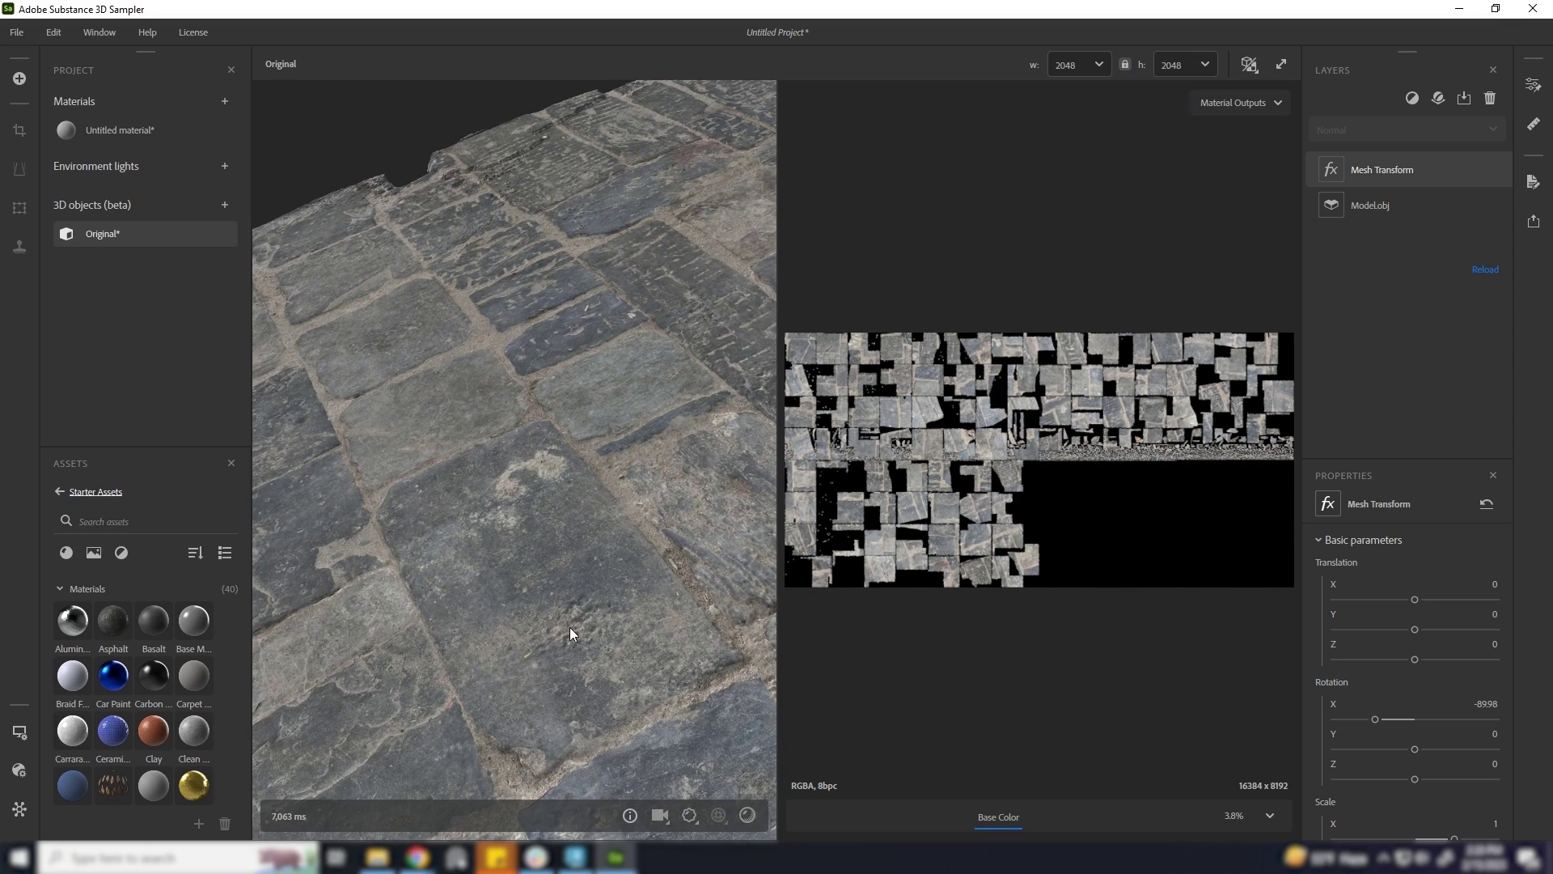
{"action": "scroll", "coordinate": [570, 628], "scroll_direction": "down", "scroll_amount": 2}
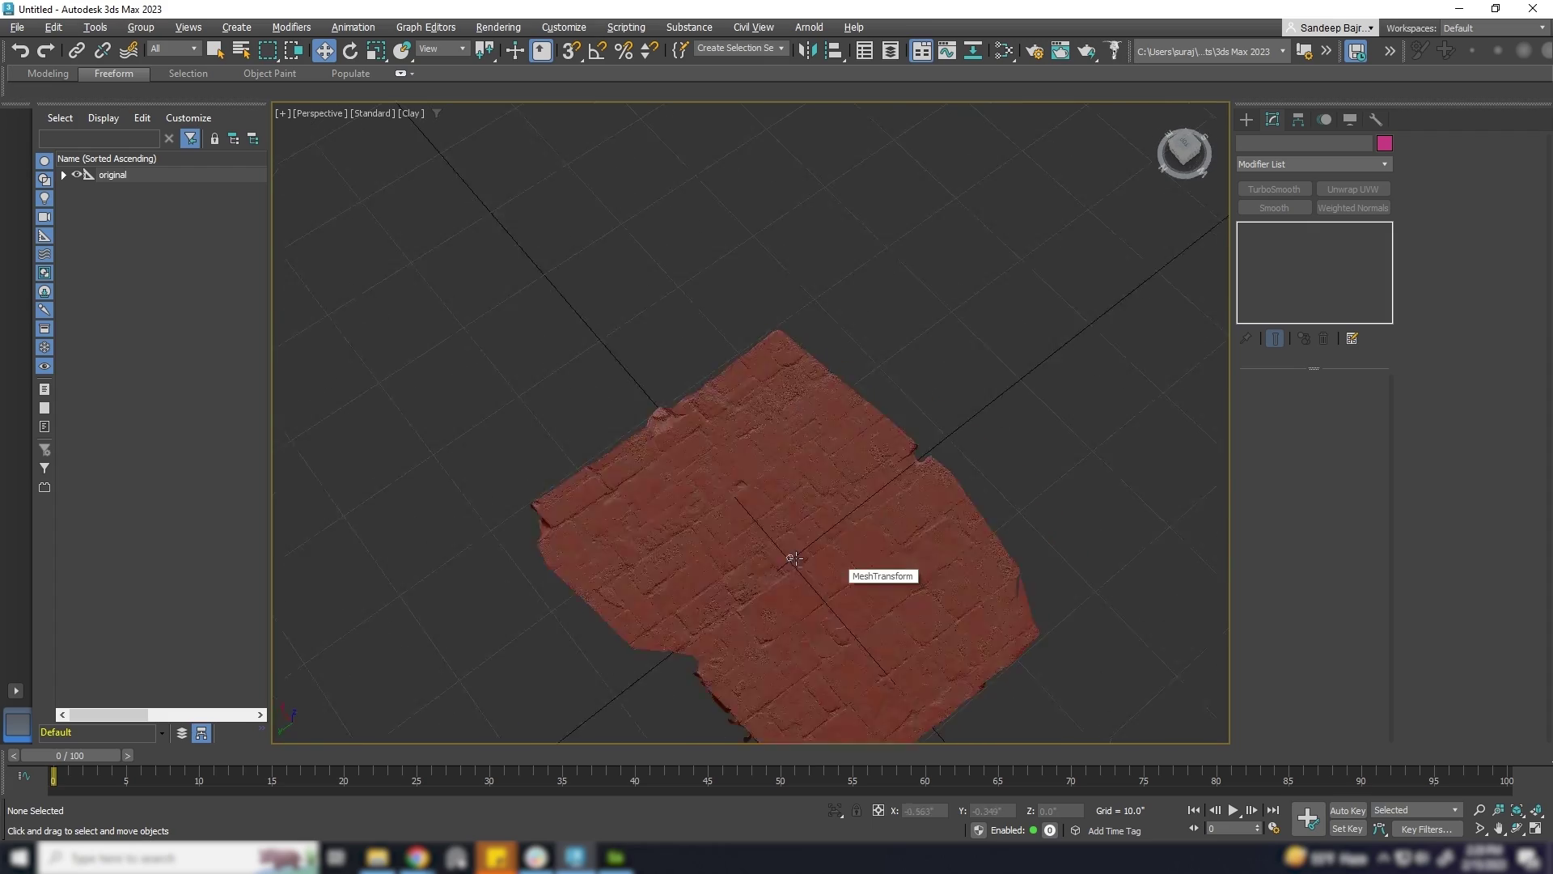
Rotate the stone mesh to bring it roughly level with the ground grid
{"action": "middle_click_drag", "start_coordinate": [849, 572], "coordinate": [890, 327], "text": "alt"}
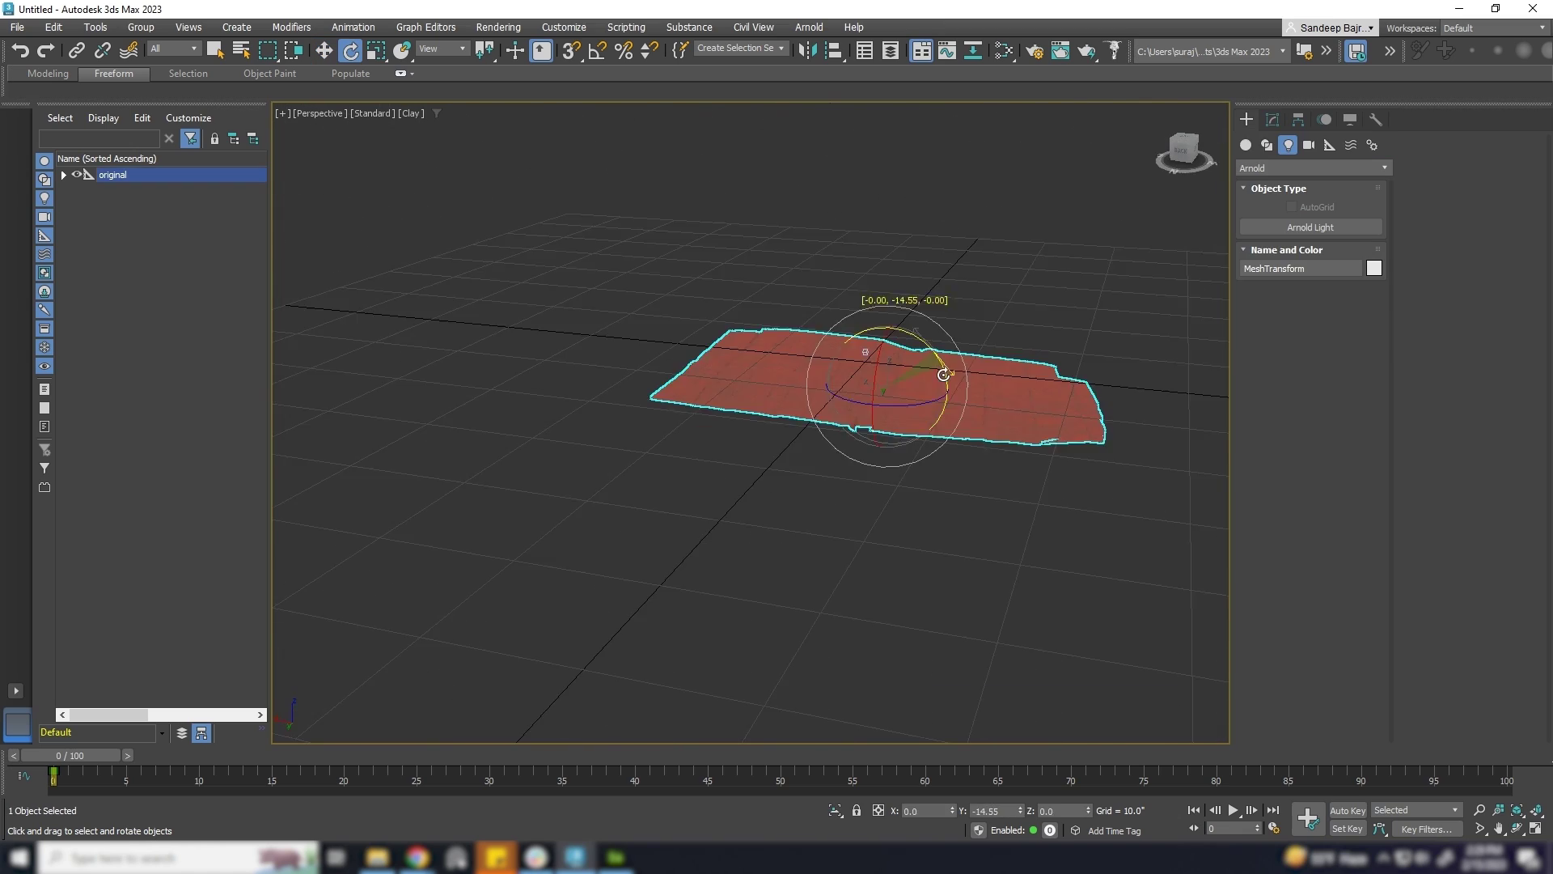
{"action": "middle_click_drag", "start_coordinate": [936, 371], "coordinate": [869, 415], "text": "alt"}
{"action": "scroll", "coordinate": [864, 412], "scroll_direction": "up", "scroll_amount": 3}
{"action": "left_click_drag", "start_coordinate": [878, 415], "coordinate": [912, 387]}
{"action": "middle_click_drag", "start_coordinate": [912, 387], "coordinate": [996, 301], "text": "alt"}
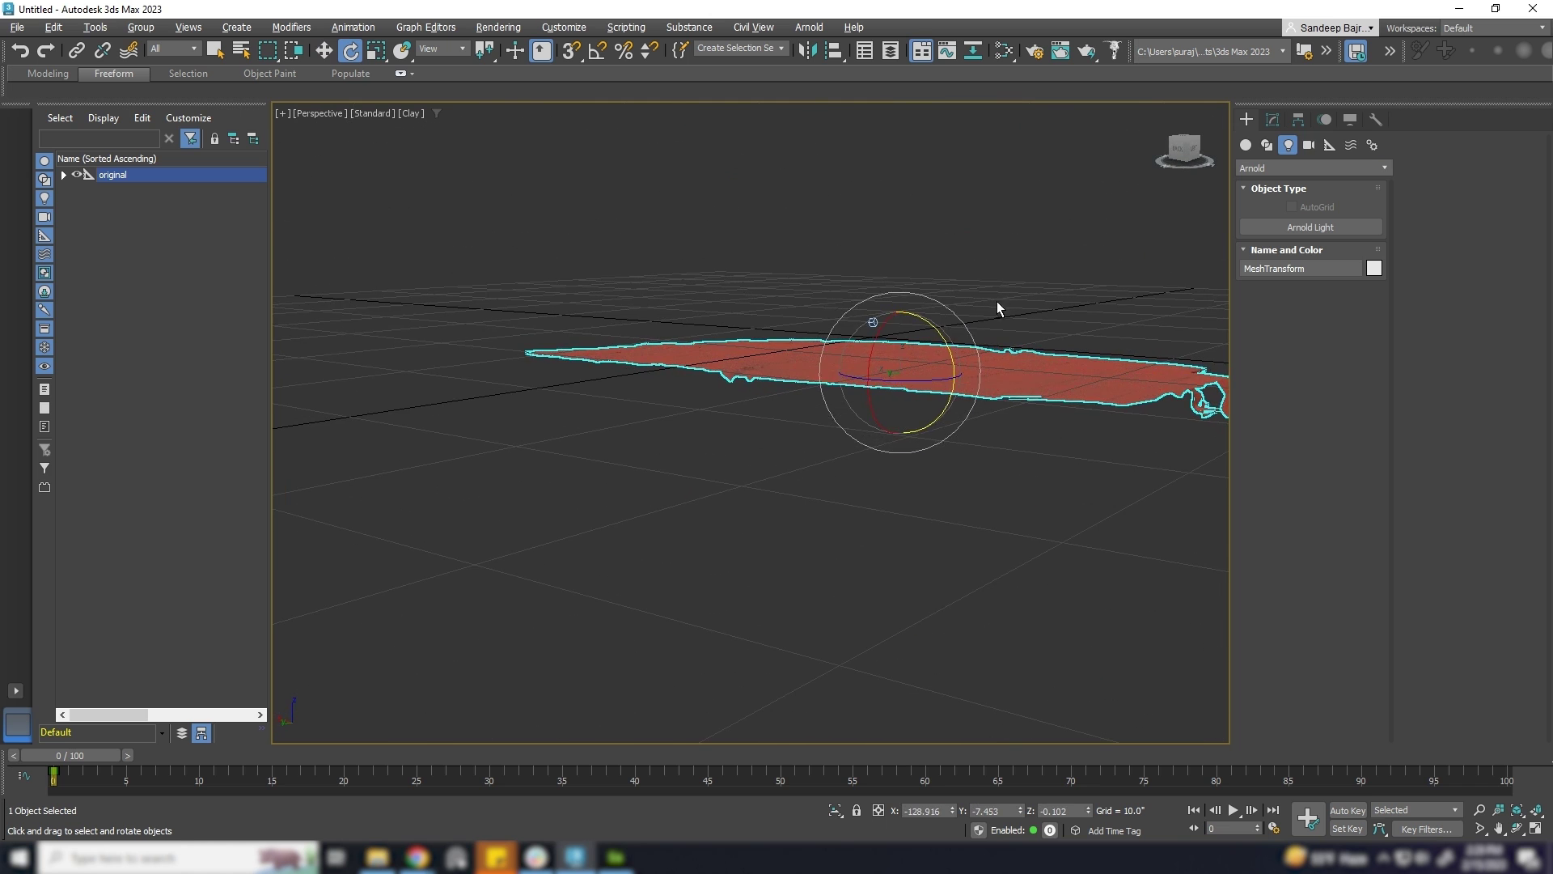
Show the four-viewport layout and fine-tune the stone mesh's rotation until it lies level in the Front and Left views
{"action": "key", "text": "w"}
{"action": "key", "text": "alt+w"}
{"action": "right_click", "coordinate": [603, 599]}
{"action": "key", "text": "e"}
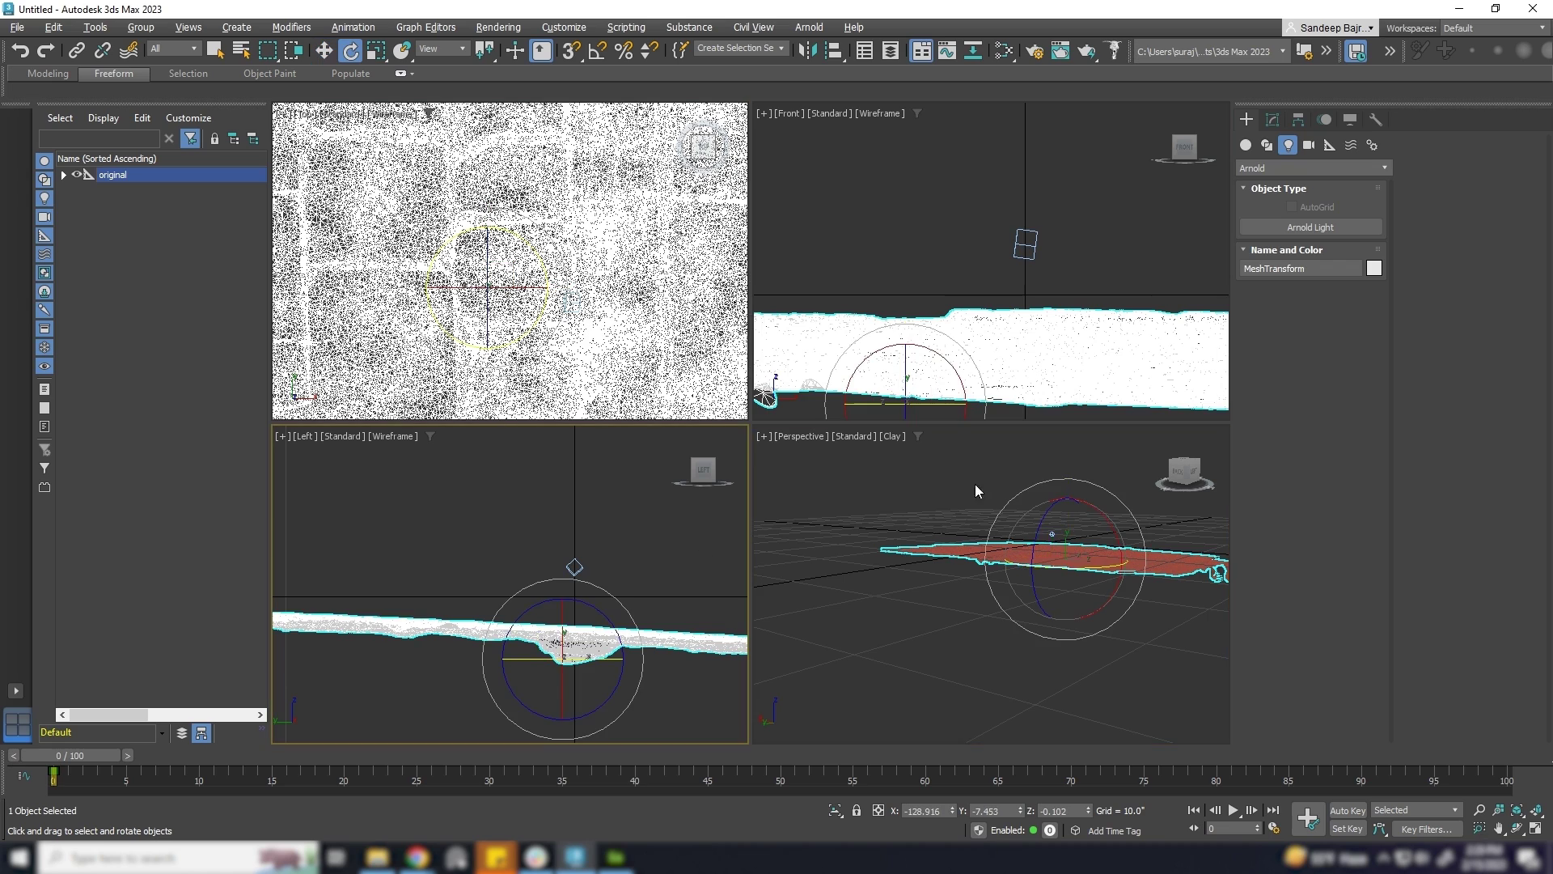
{"action": "middle_click_drag", "start_coordinate": [1107, 526], "coordinate": [1058, 539], "text": "alt"}
{"action": "scroll", "coordinate": [1073, 539], "scroll_direction": "up", "scroll_amount": 4}
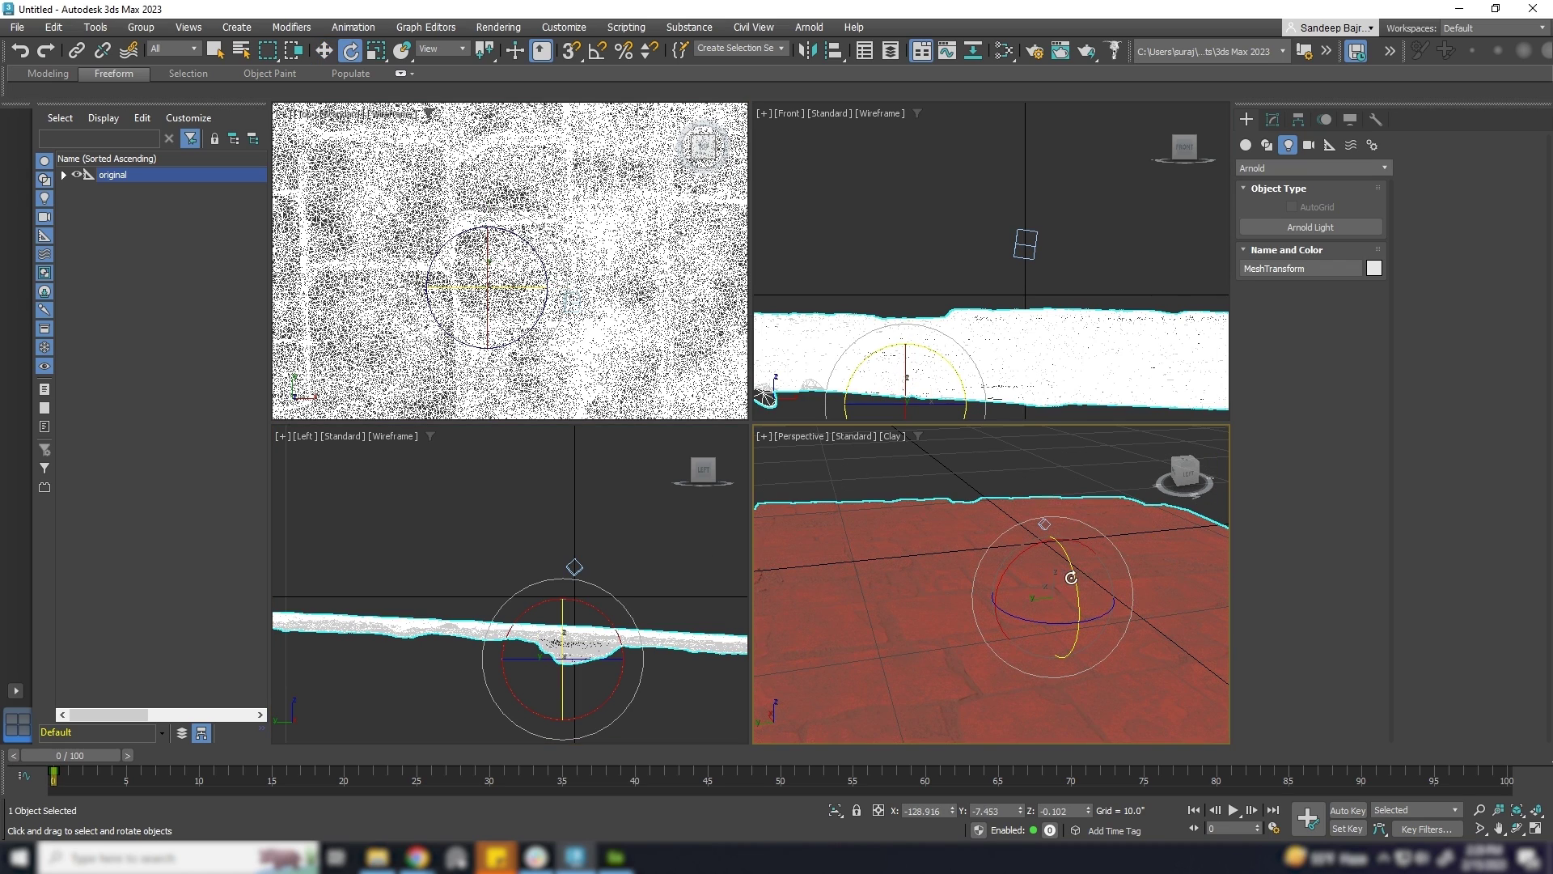
{"action": "left_click_drag", "start_coordinate": [1074, 576], "coordinate": [1075, 568]}
{"action": "right_click", "coordinate": [1074, 569]}
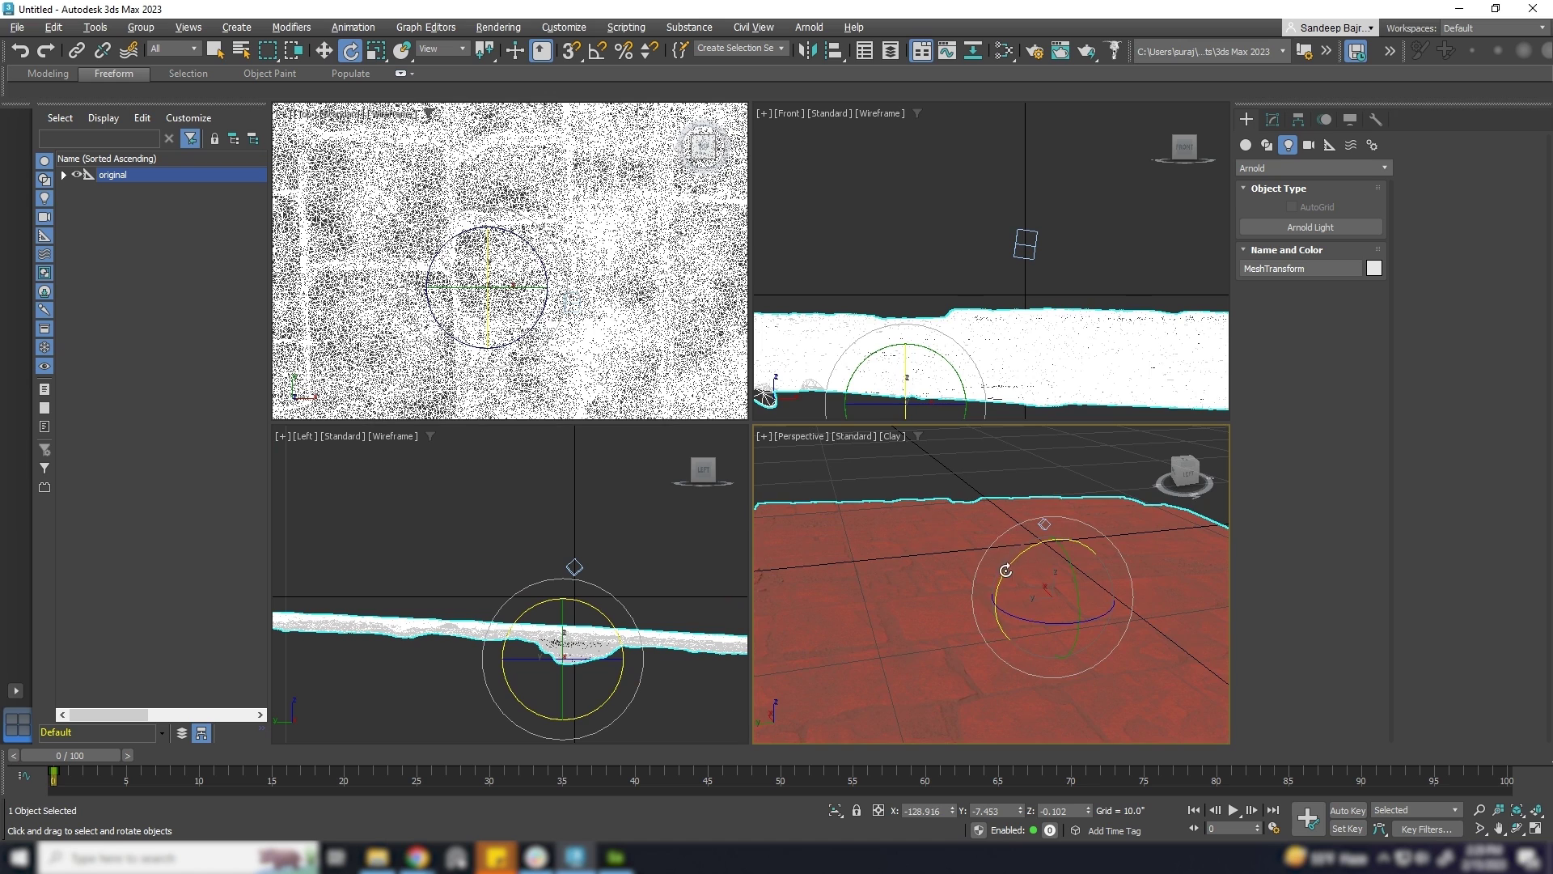
{"action": "mouse_move", "coordinate": [1005, 571]}
{"action": "middle_mouse_down", "text": "alt"}
{"action": "mouse_move", "coordinate": [1068, 566]}
{"action": "mouse_move", "coordinate": [1032, 566]}
{"action": "middle_mouse_up", "text": "alt"}
{"action": "left_click_drag", "start_coordinate": [1033, 569], "coordinate": [1032, 573]}
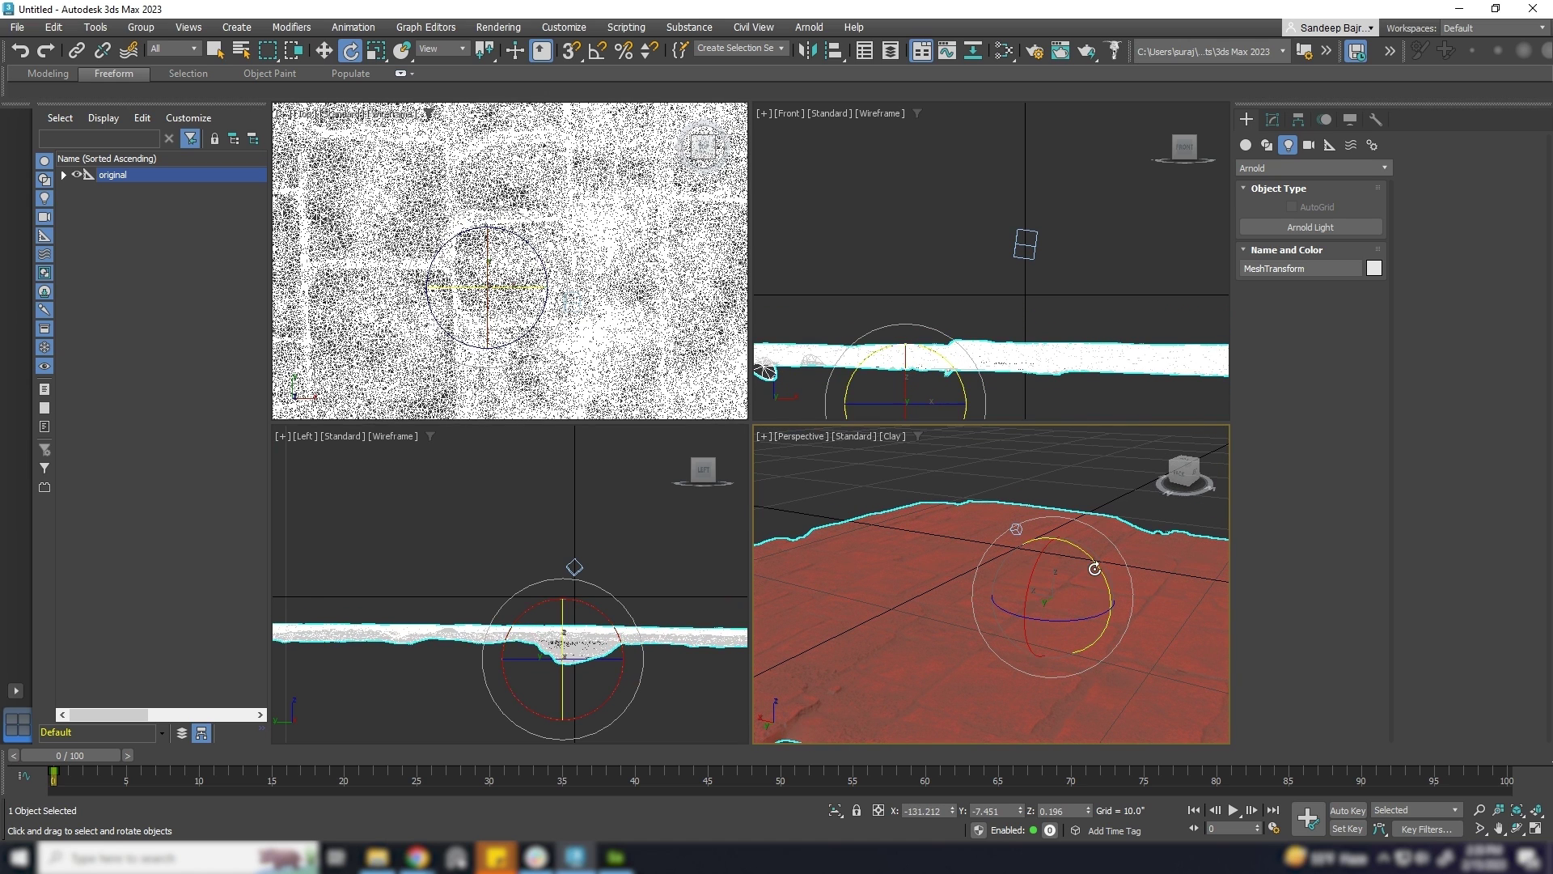
{"action": "left_click_drag", "start_coordinate": [1095, 569], "coordinate": [1097, 569]}
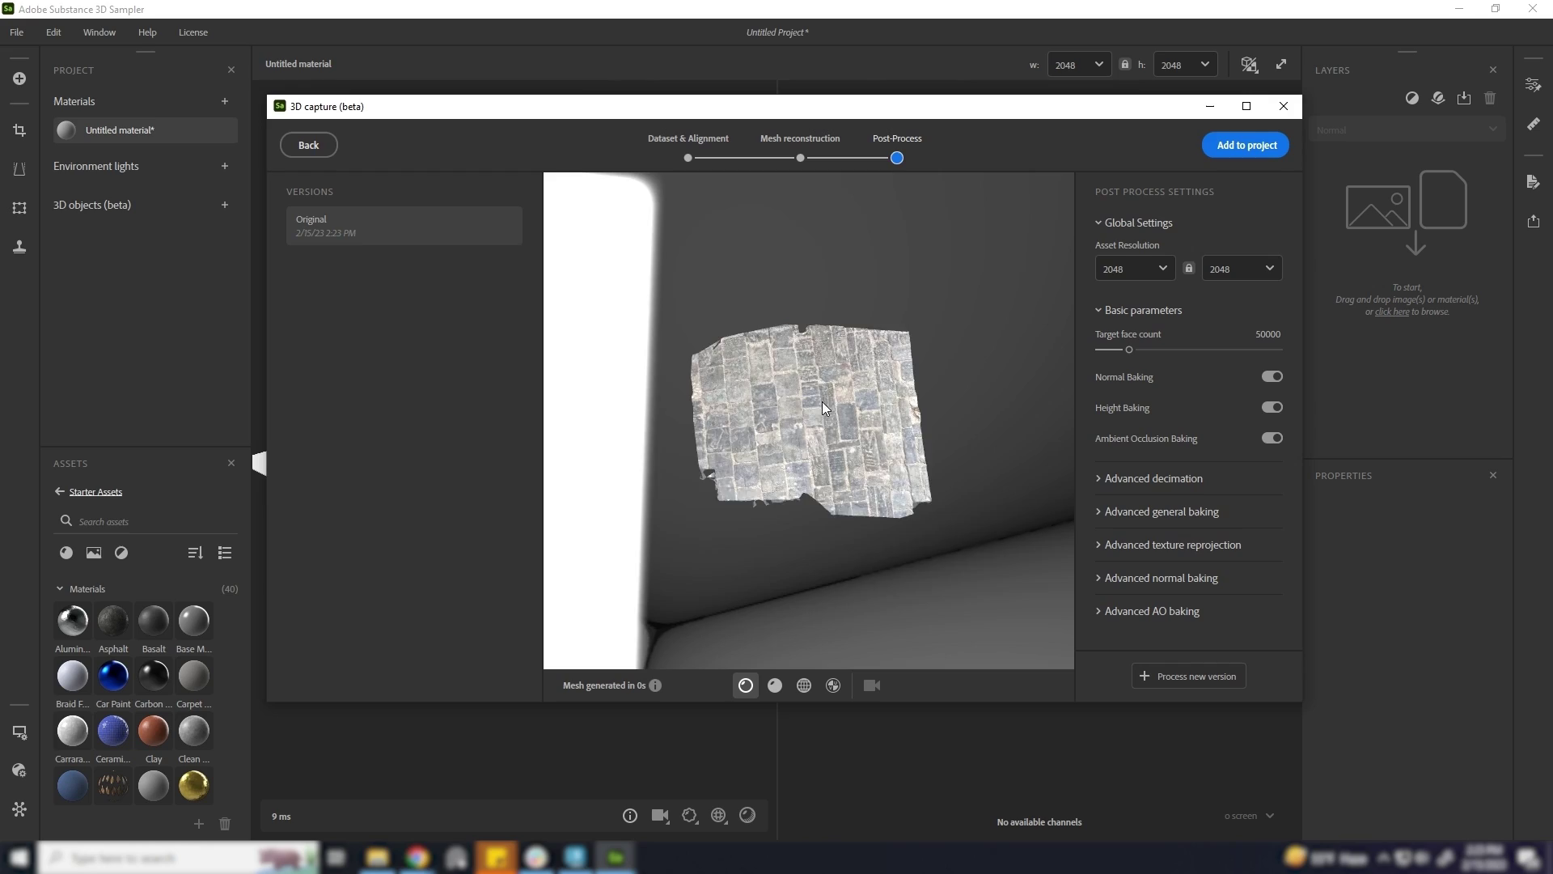
Inspect the Original capture's stone surface, then set the post-process asset resolution to 4096
{"action": "scroll", "coordinate": [820, 404], "scroll_direction": "up", "scroll_amount": 5}
{"action": "left_click_drag", "start_coordinate": [813, 410], "coordinate": [805, 460]}
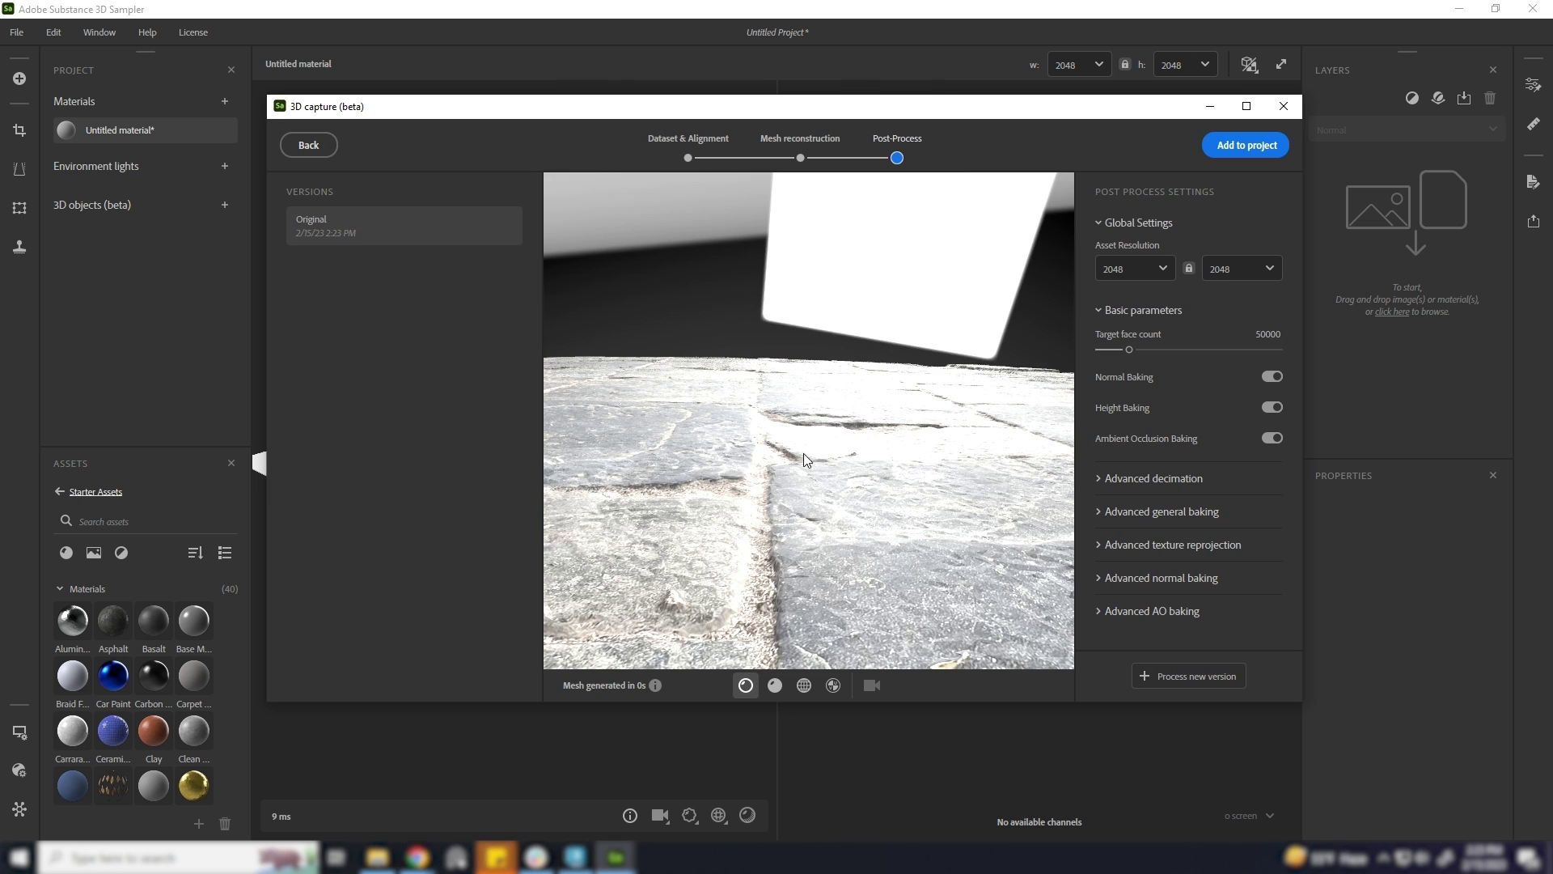
{"action": "left_click", "coordinate": [1132, 267]}
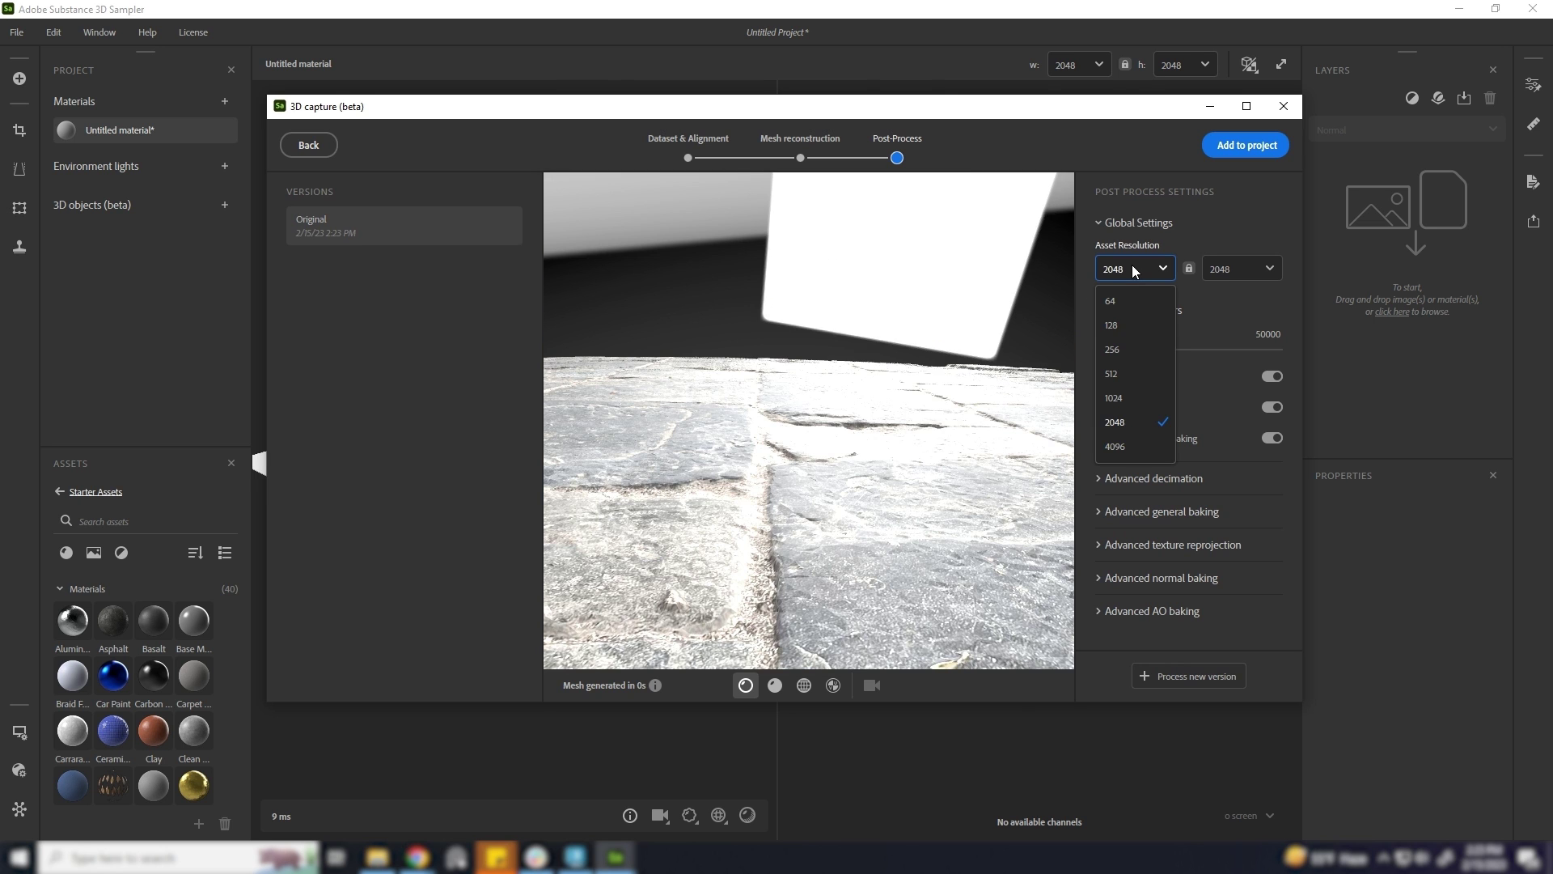
{"action": "left_click", "coordinate": [1125, 449]}
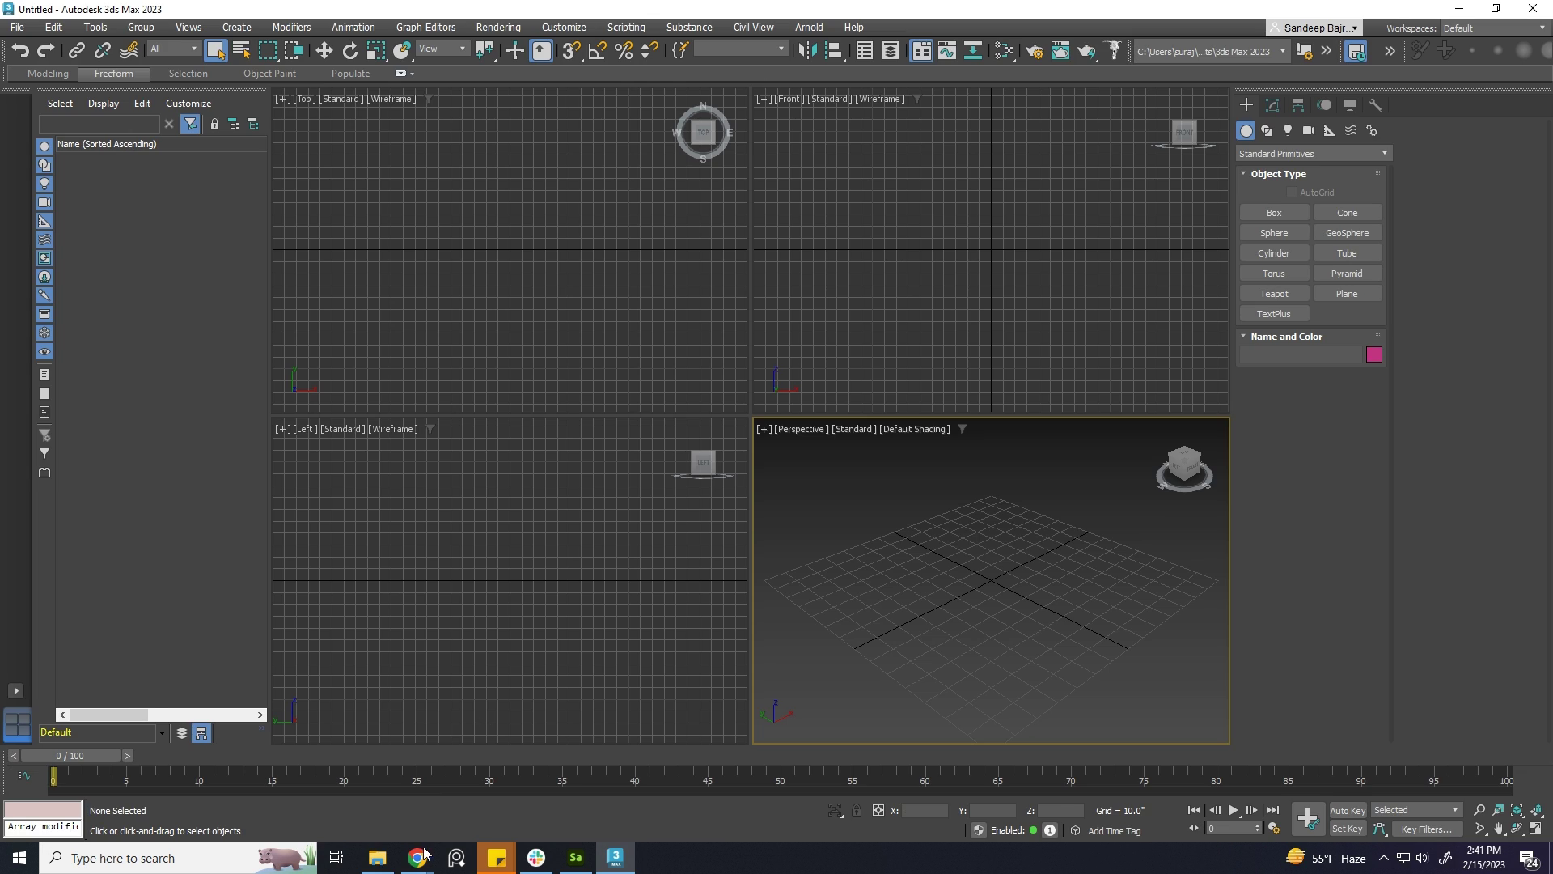
Import the Original mesh from the "Exported mesh from substance" folder into the empty 3ds Max scene
{"action": "left_click", "coordinate": [377, 858]}
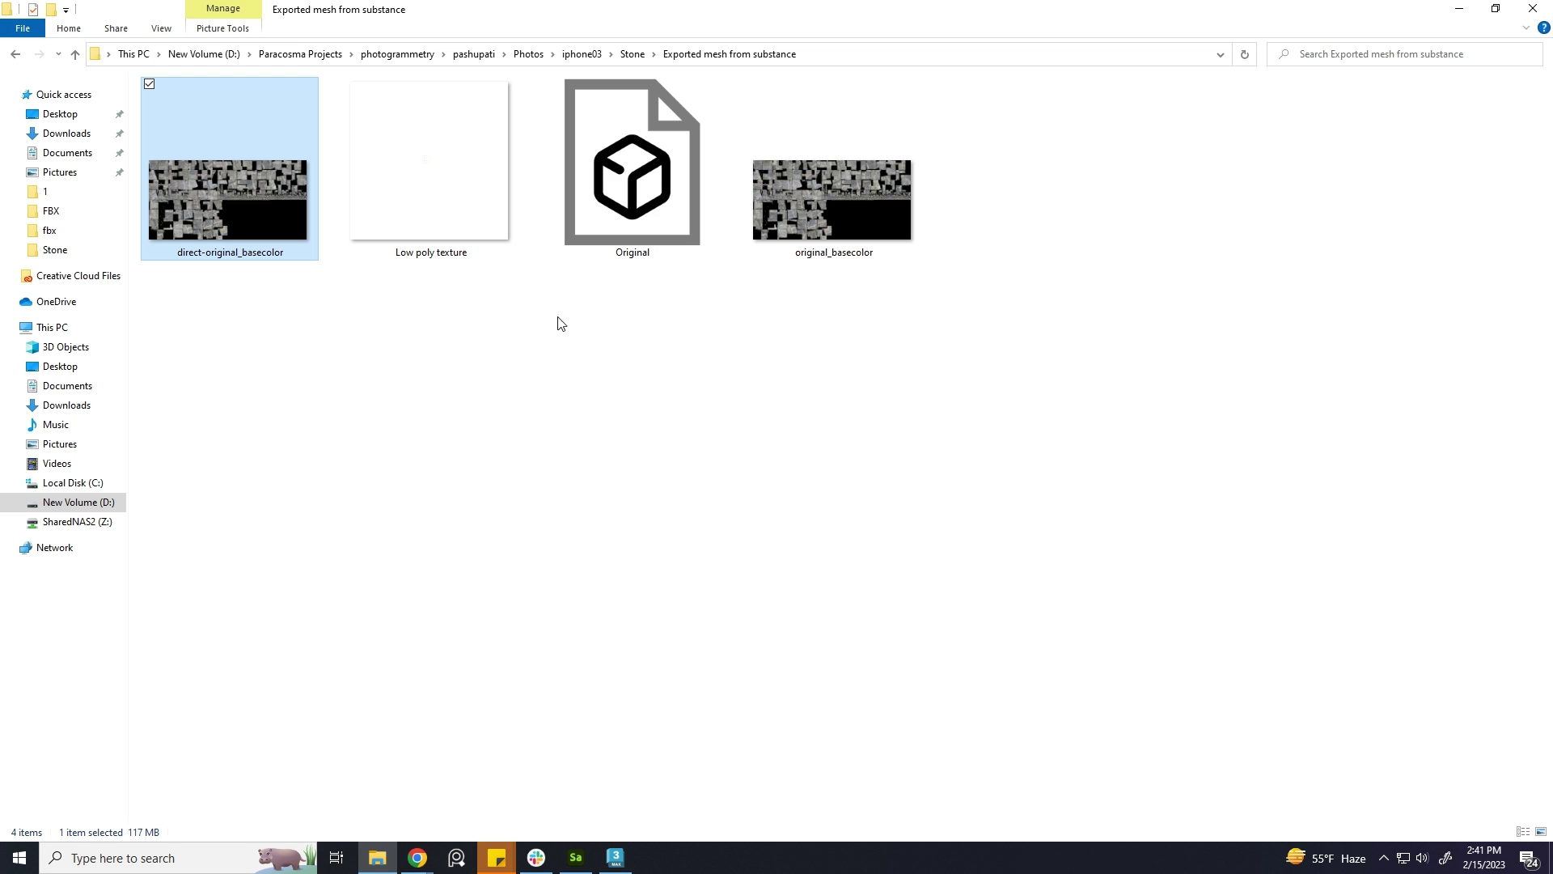
{"action": "left_click_drag", "start_coordinate": [599, 219], "coordinate": [672, 6]}
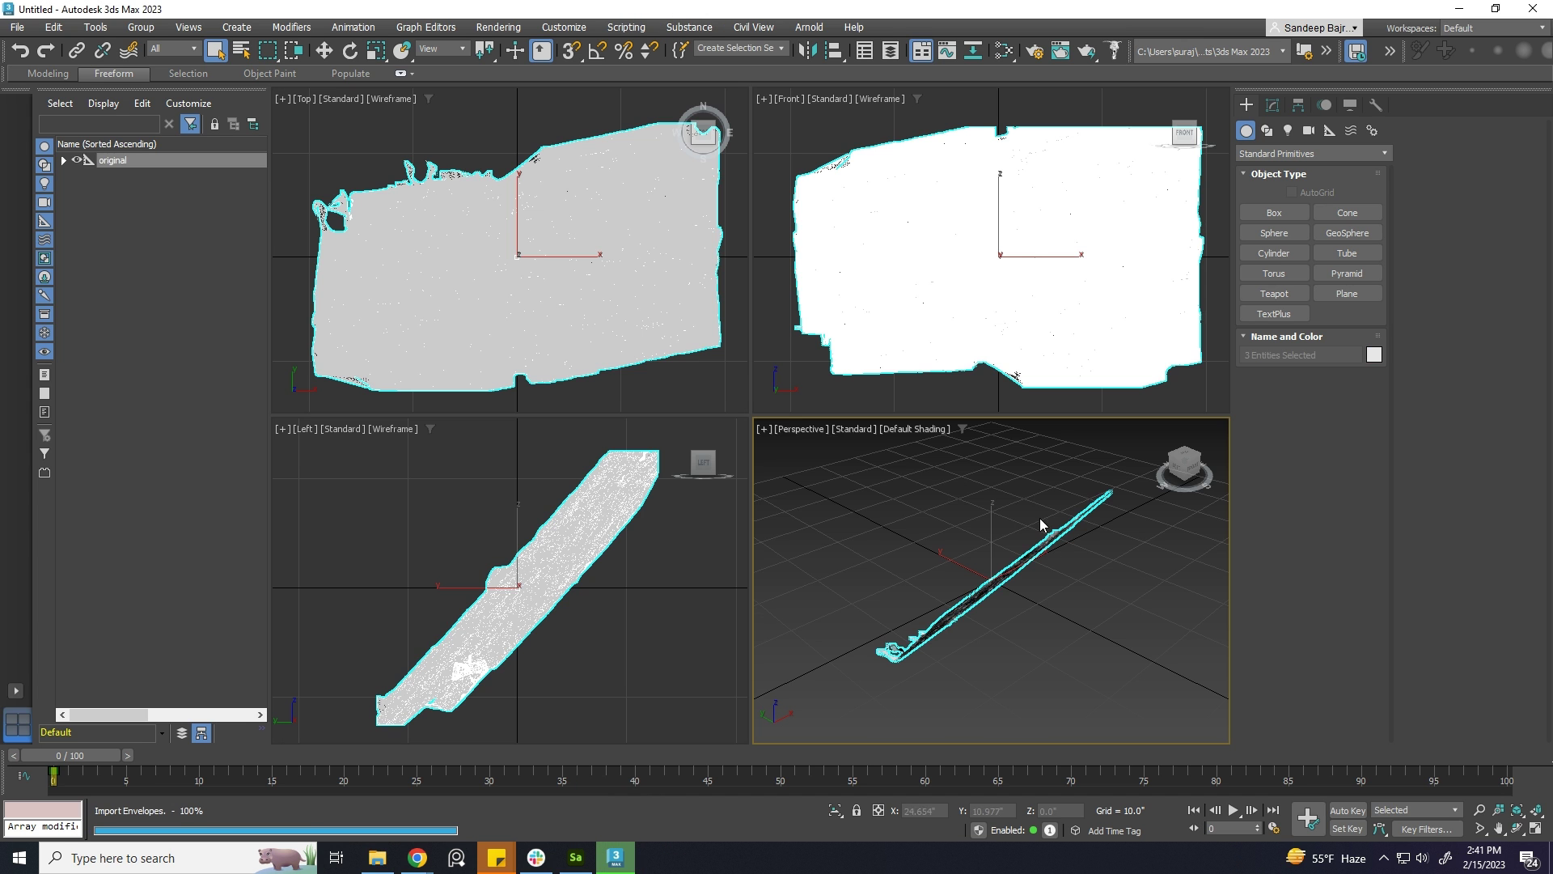
Rotate the imported stone mesh to lie flat on the ground grid at the world origin and maximize the Perspective view
{"action": "mouse_move", "coordinate": [1041, 519]}
{"action": "middle_mouse_down", "text": "alt"}
{"action": "mouse_move", "coordinate": [949, 493]}
{"action": "mouse_move", "coordinate": [1011, 518]}
{"action": "middle_mouse_up", "text": "alt"}
{"action": "left_click", "coordinate": [950, 493]}
{"action": "key", "text": "e"}
{"action": "left_click", "coordinate": [1298, 105]}
{"action": "left_click_drag", "start_coordinate": [1032, 542], "coordinate": [939, 526]}
{"action": "left_click_drag", "start_coordinate": [965, 531], "coordinate": [971, 526]}
{"action": "key", "text": "w"}
{"action": "key", "text": "alt+w"}
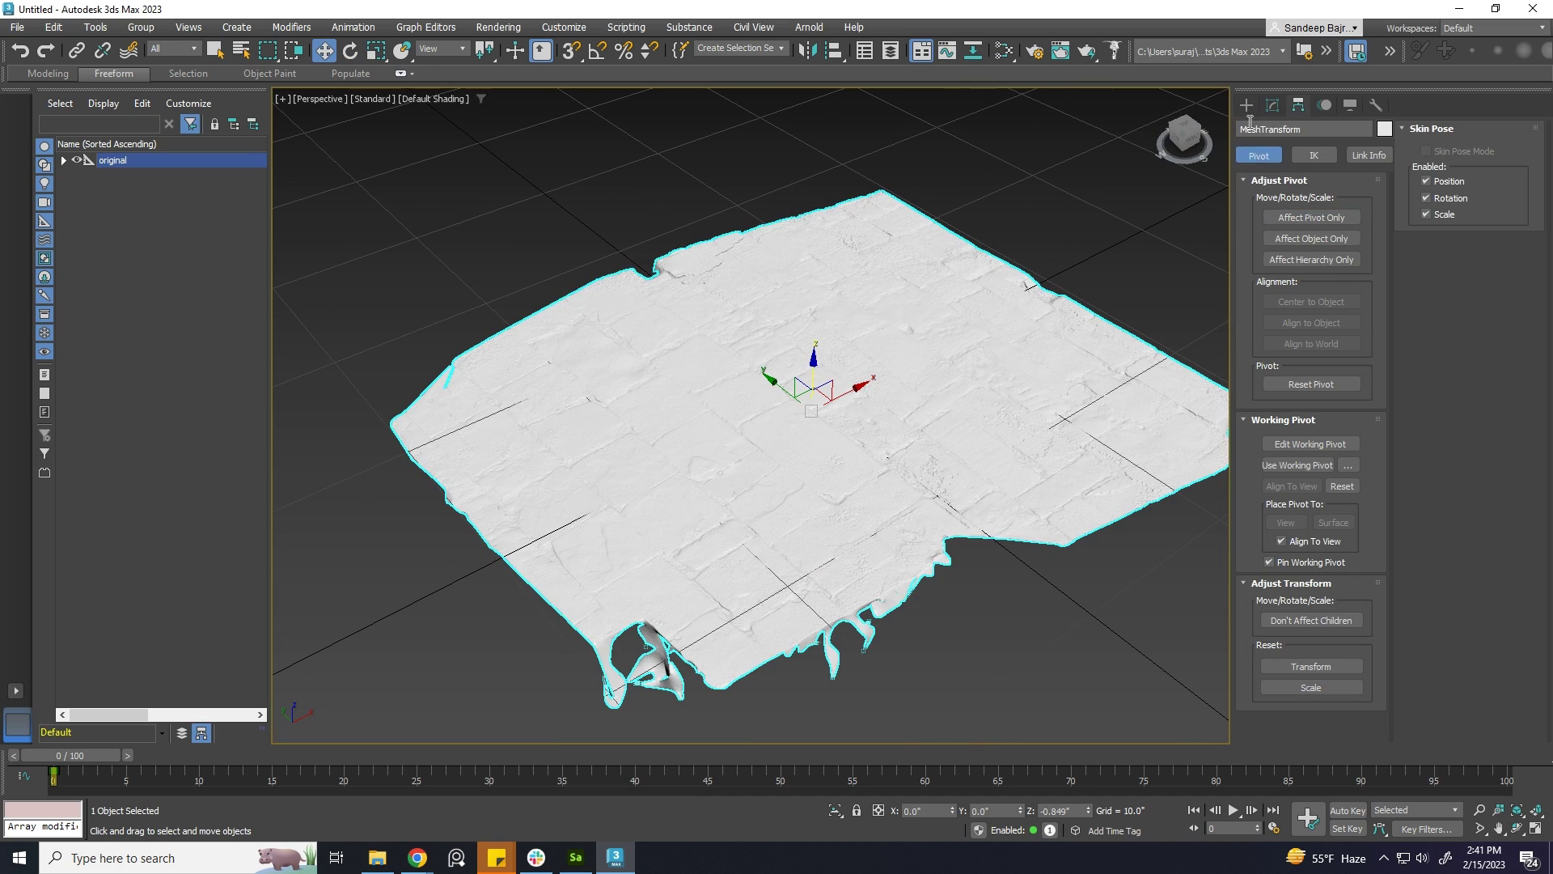
Draw a rectangular plane over the stone mesh with 1 length segment and 1 width segment
{"action": "left_click", "coordinate": [1247, 107]}
{"action": "left_click", "coordinate": [1347, 293]}
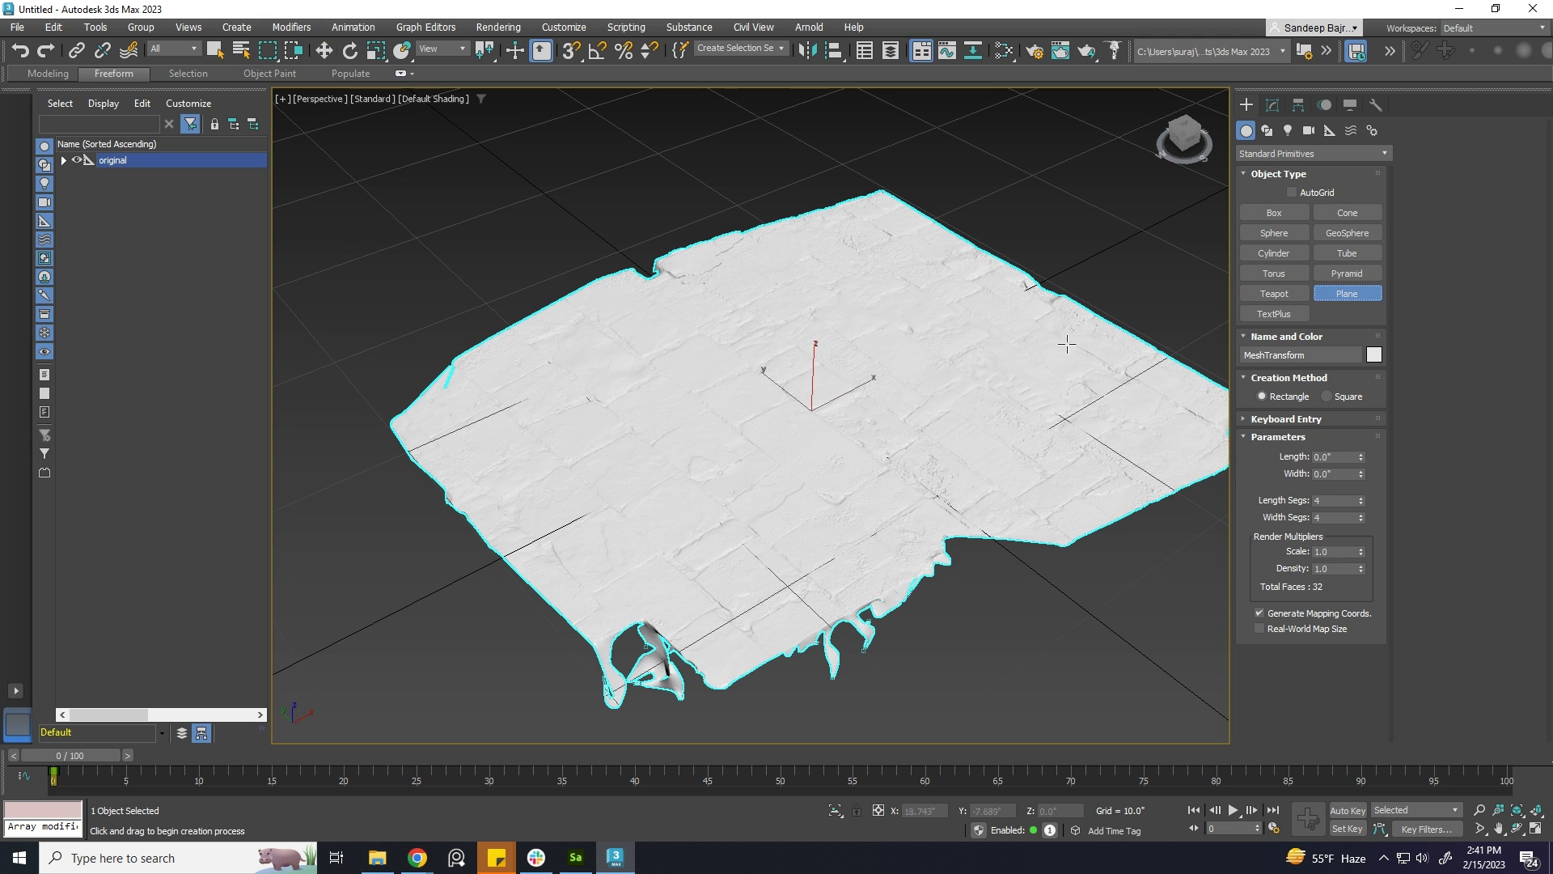
{"action": "left_click_drag", "start_coordinate": [662, 327], "coordinate": [1151, 391]}
{"action": "type", "text": "1"}
{"action": "left_click_drag", "start_coordinate": [1329, 500], "coordinate": [1301, 518]}
{"action": "type", "text": "1"}
Set the plane's length and width to 26 inches each and finish creating planes
{"action": "left_click_drag", "start_coordinate": [1347, 457], "coordinate": [1221, 461]}
{"action": "type", "text": "26"}
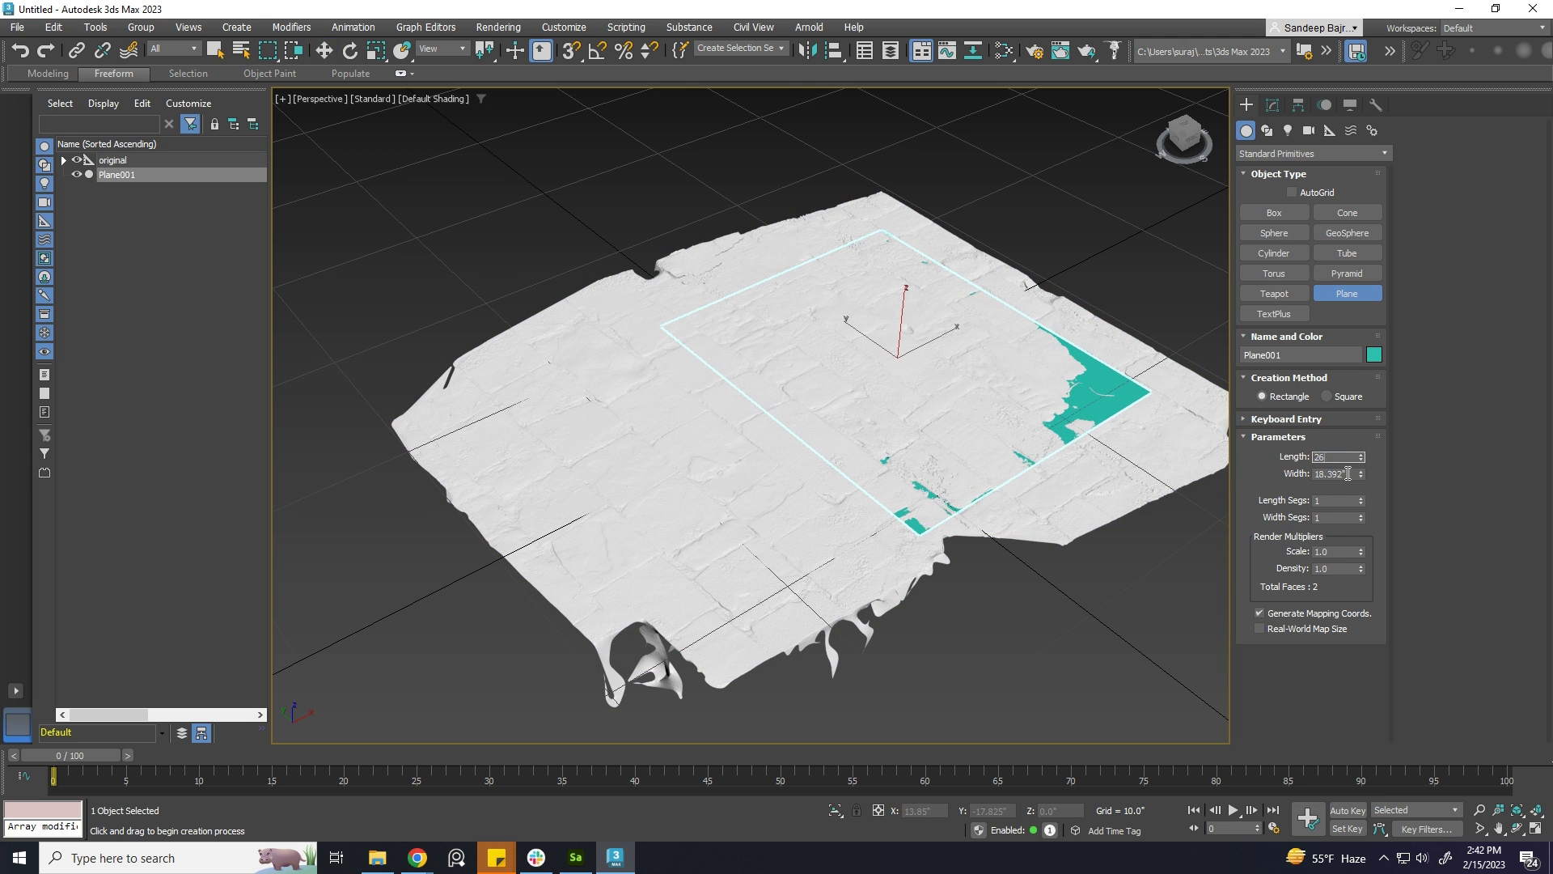
{"action": "left_click", "coordinate": [1336, 473]}
{"action": "type", "text": "26"}
{"action": "key", "text": "Return"}
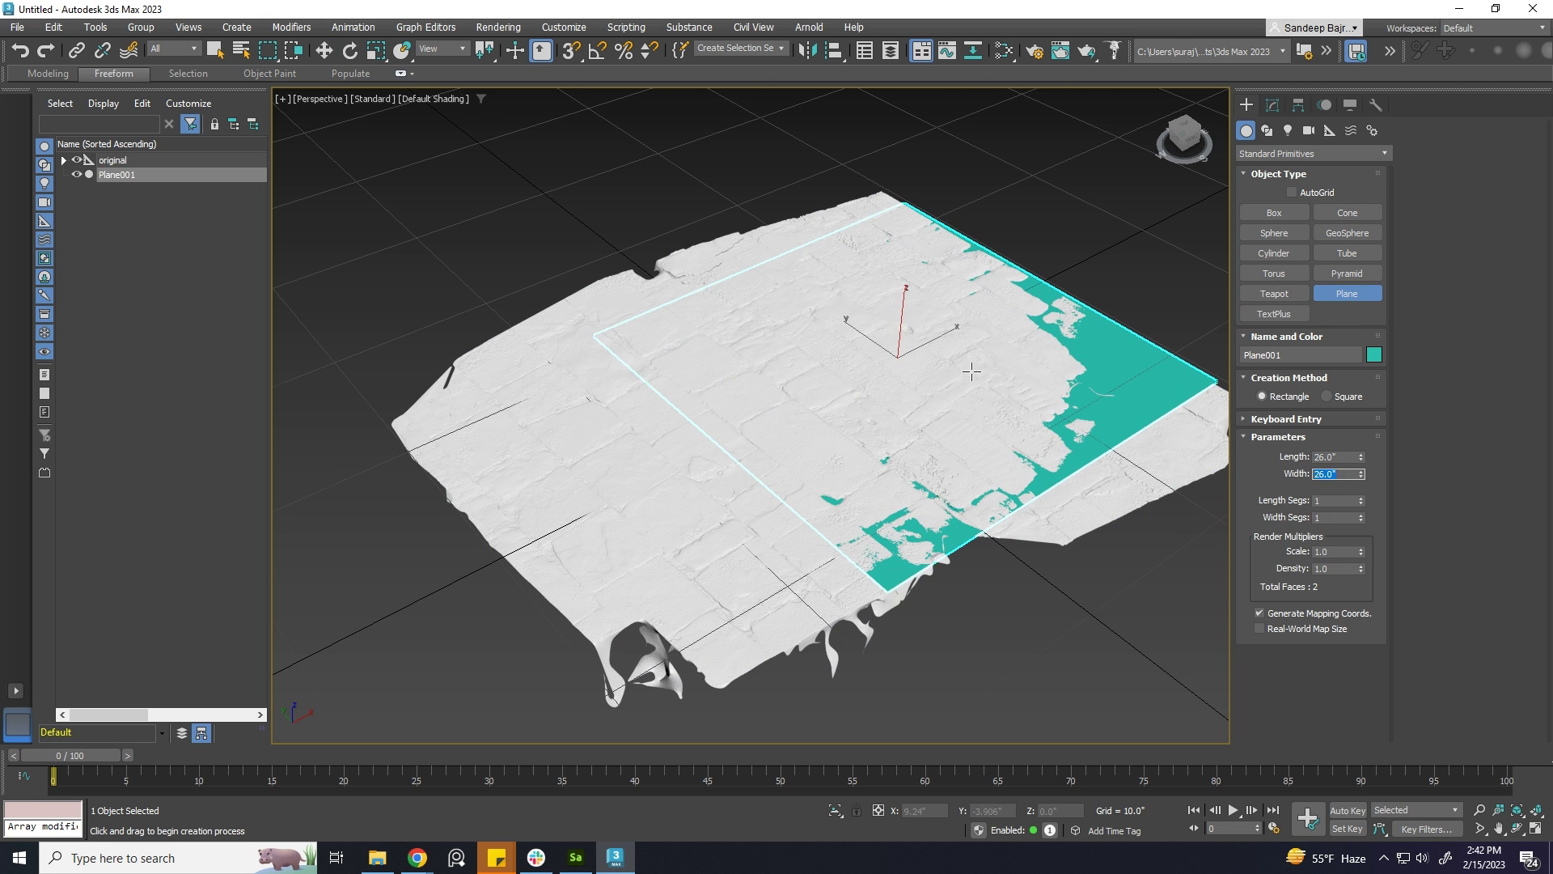
{"action": "right_click", "coordinate": [972, 371]}
Move the plane horizontally so that it sits within the outline of the stone mesh
{"action": "middle_click_drag", "start_coordinate": [972, 372], "coordinate": [928, 347], "text": "alt"}
{"action": "left_click_drag", "start_coordinate": [928, 347], "coordinate": [863, 362]}
{"action": "middle_click_drag", "start_coordinate": [863, 362], "coordinate": [931, 405], "text": "alt"}
{"action": "left_click_drag", "start_coordinate": [775, 369], "coordinate": [749, 367]}
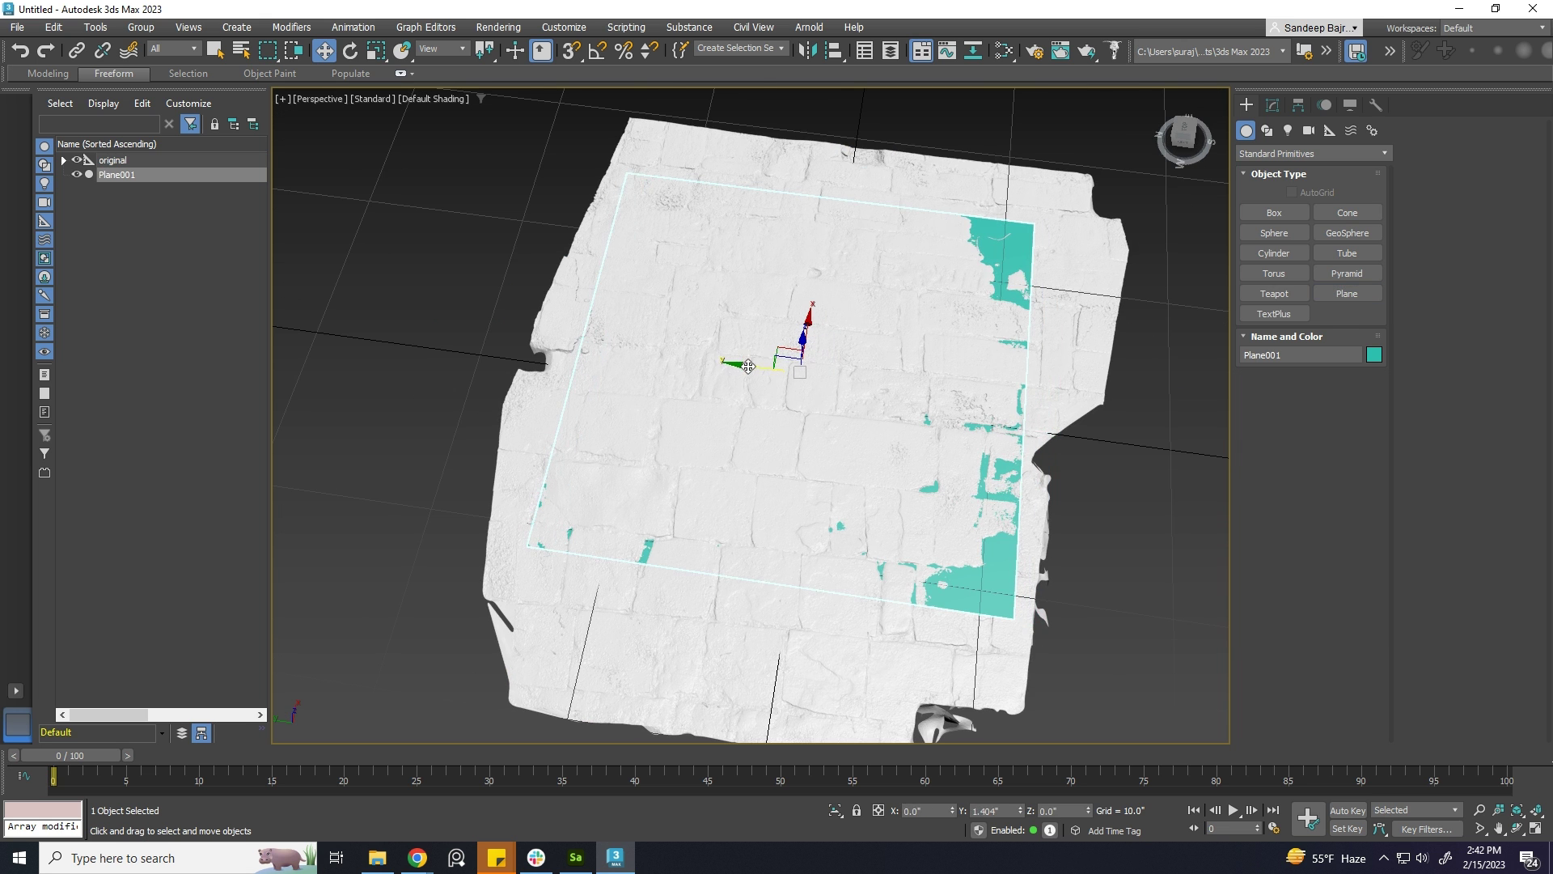
Rename the plane as low
{"action": "double_click", "coordinate": [117, 175]}
{"action": "type", "text": "low"}
{"action": "key", "text": "Return"}
Take the MeshTransform mesh out of the original hierarchy and delete the leftover original and material nodes
{"action": "left_click", "coordinate": [64, 160]}
{"action": "left_click", "coordinate": [139, 192]}
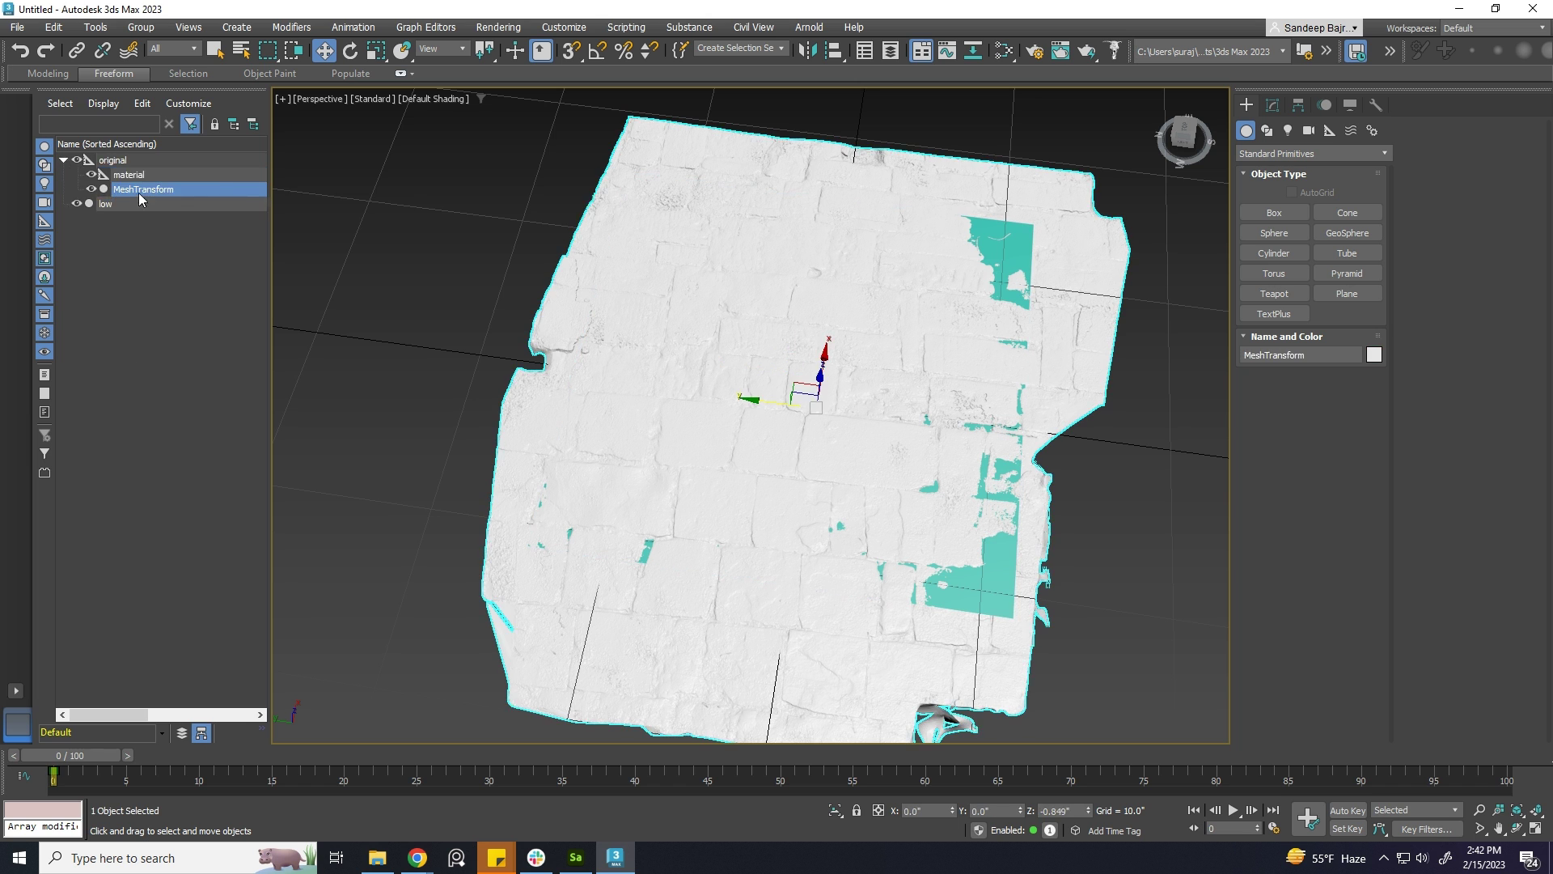
{"action": "left_click_drag", "start_coordinate": [139, 192], "coordinate": [105, 222]}
{"action": "left_click", "coordinate": [86, 189]}
{"action": "key", "text": "Delete"}
{"action": "left_click", "coordinate": [112, 176]}
{"action": "key", "text": "Delete"}
Rename the MeshTransform mesh as high
{"action": "double_click", "coordinate": [125, 174]}
{"action": "type", "text": "hi"}
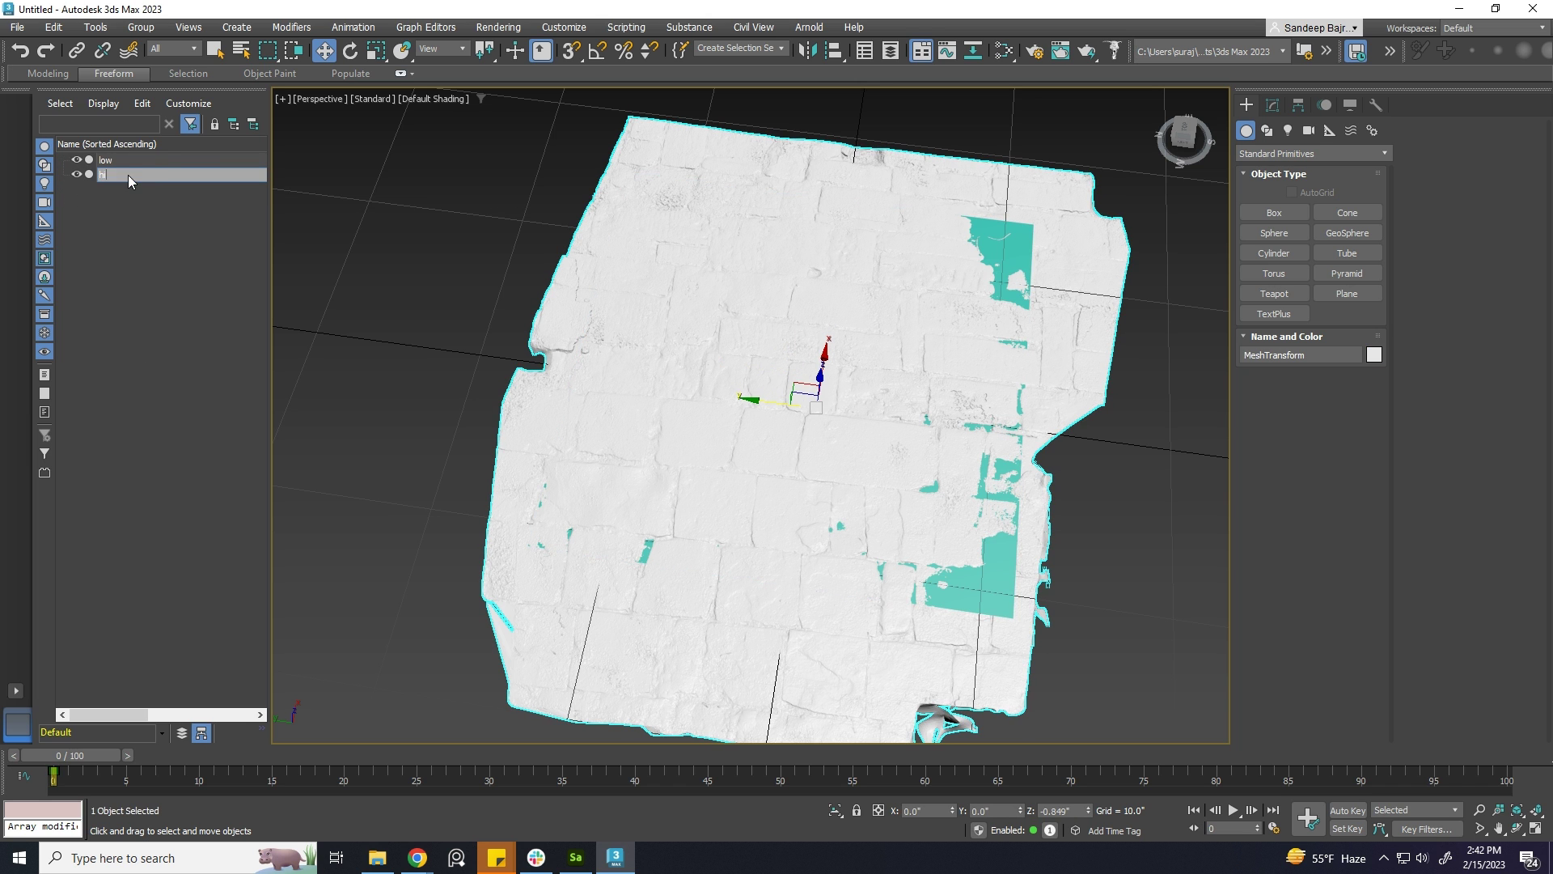
{"action": "type", "text": "gh"}
{"action": "key", "text": "Return"}
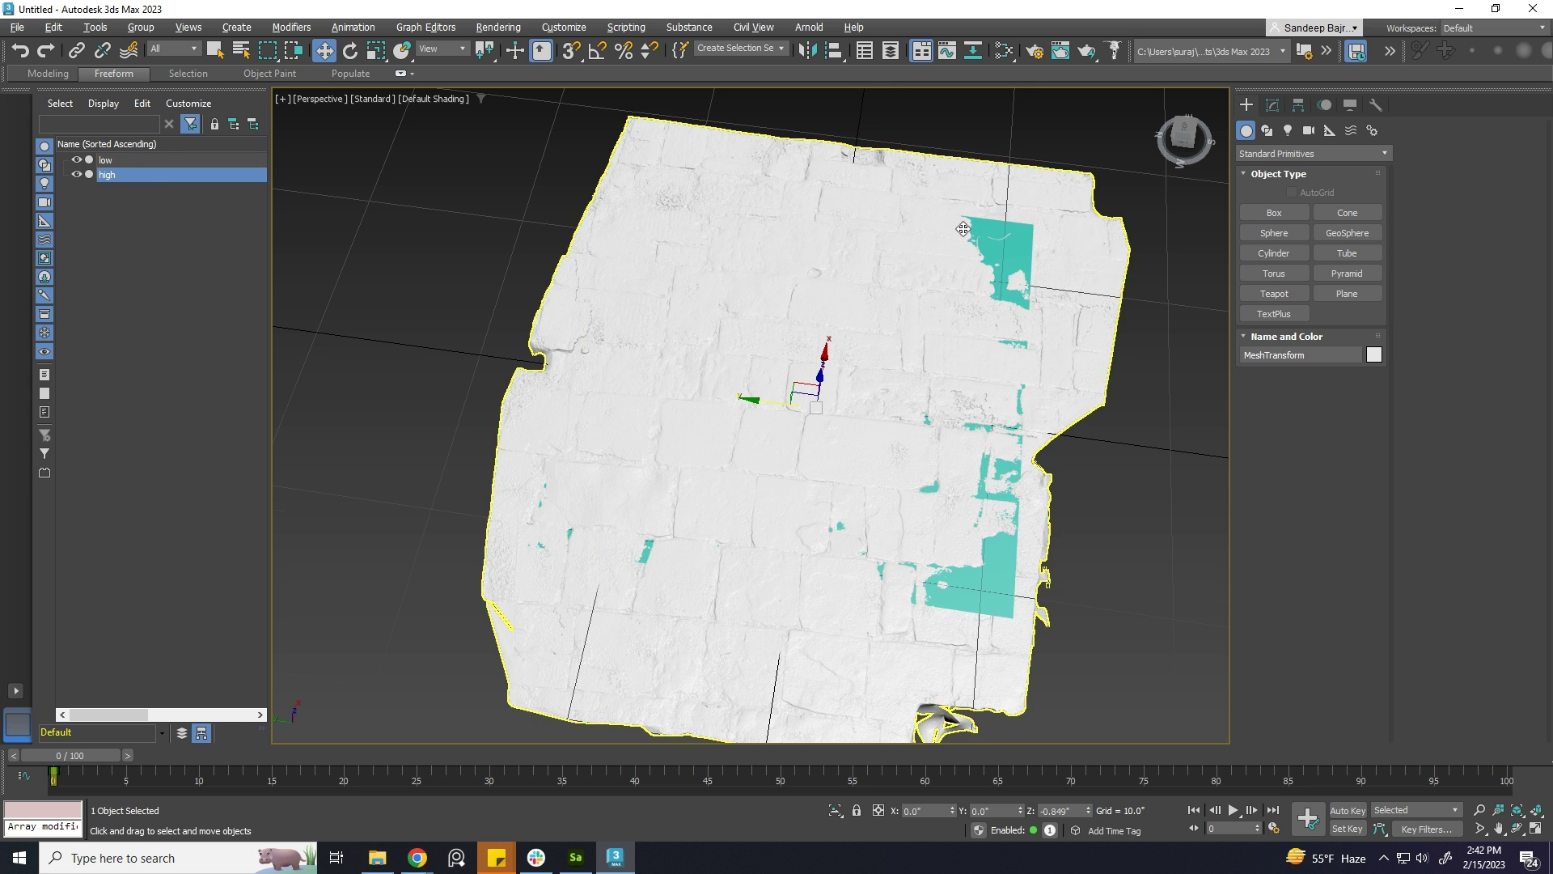
Open the Slate Material Editor and change the renderer from Arnold to Scanline Renderer in the render setup
{"action": "left_click", "coordinate": [1015, 53]}
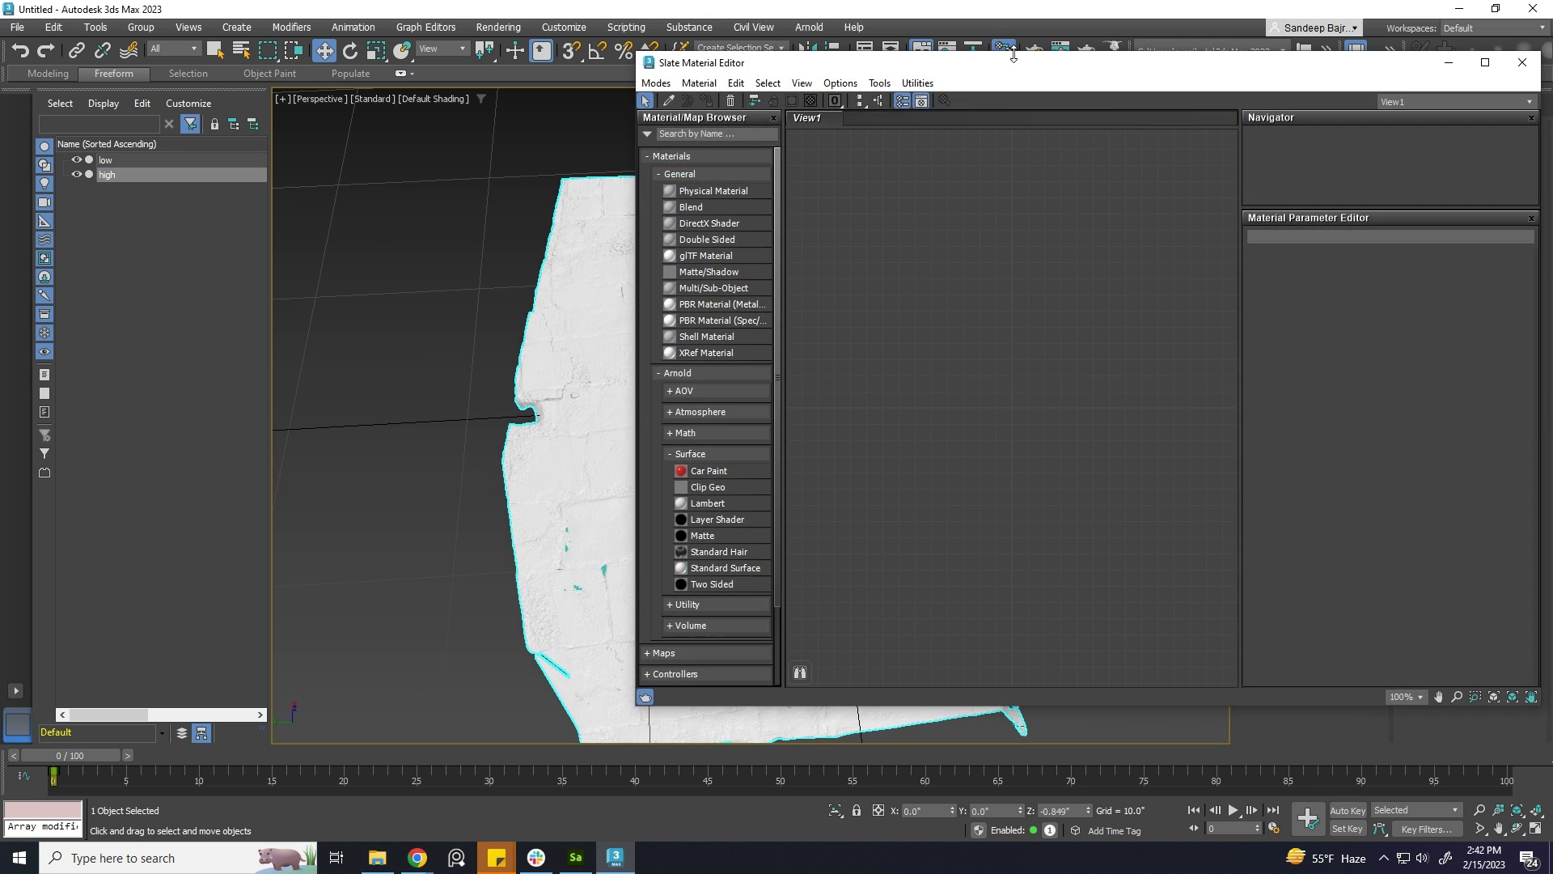
{"action": "left_click_drag", "start_coordinate": [1032, 66], "coordinate": [934, 92]}
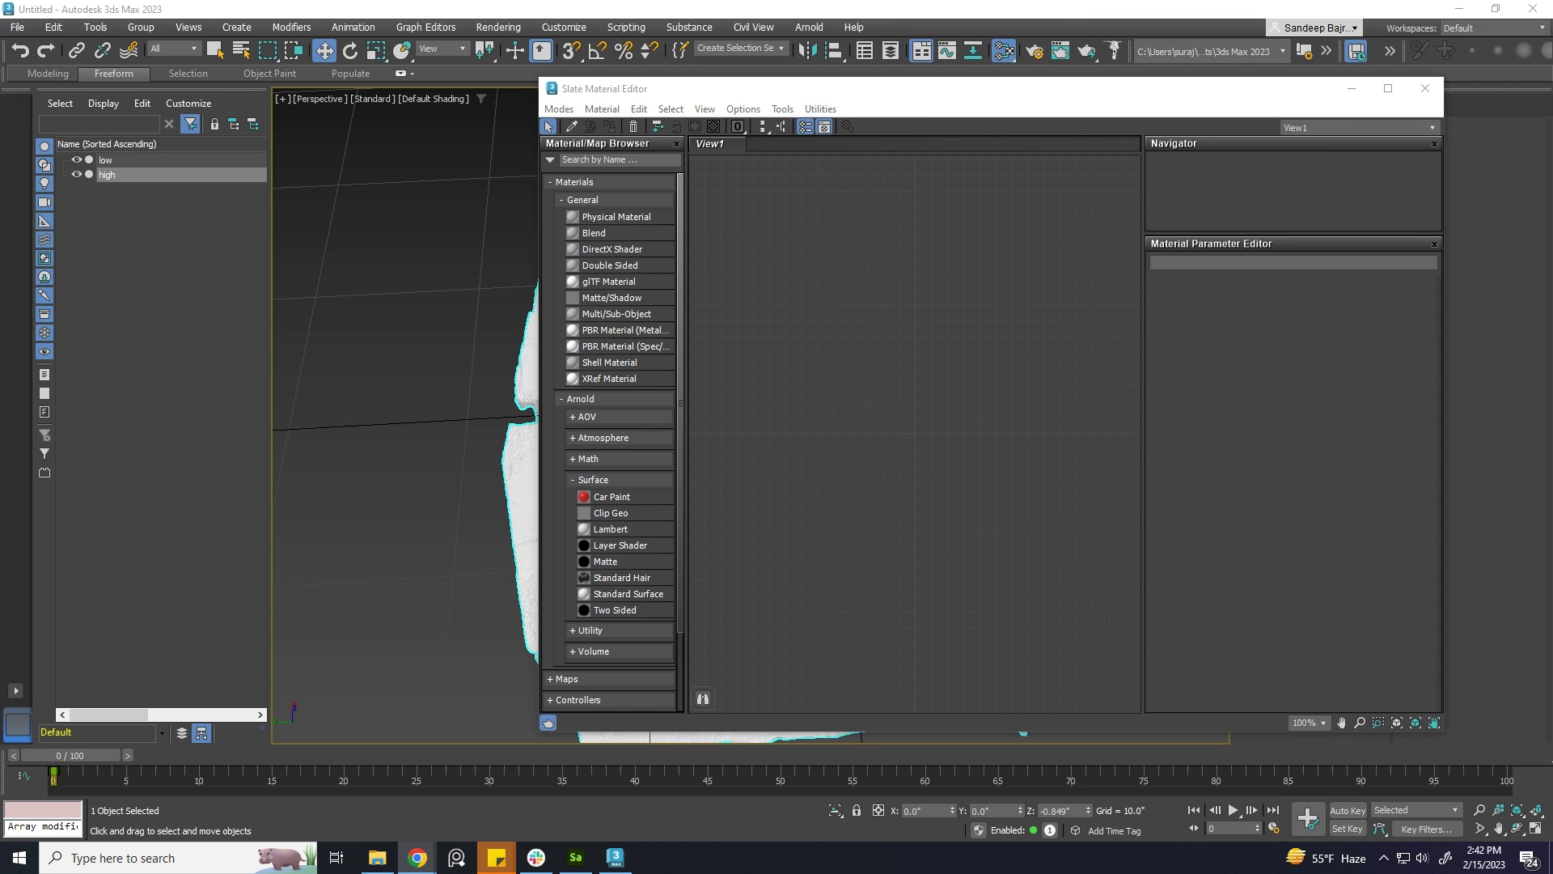
{"action": "left_click", "coordinate": [1035, 52]}
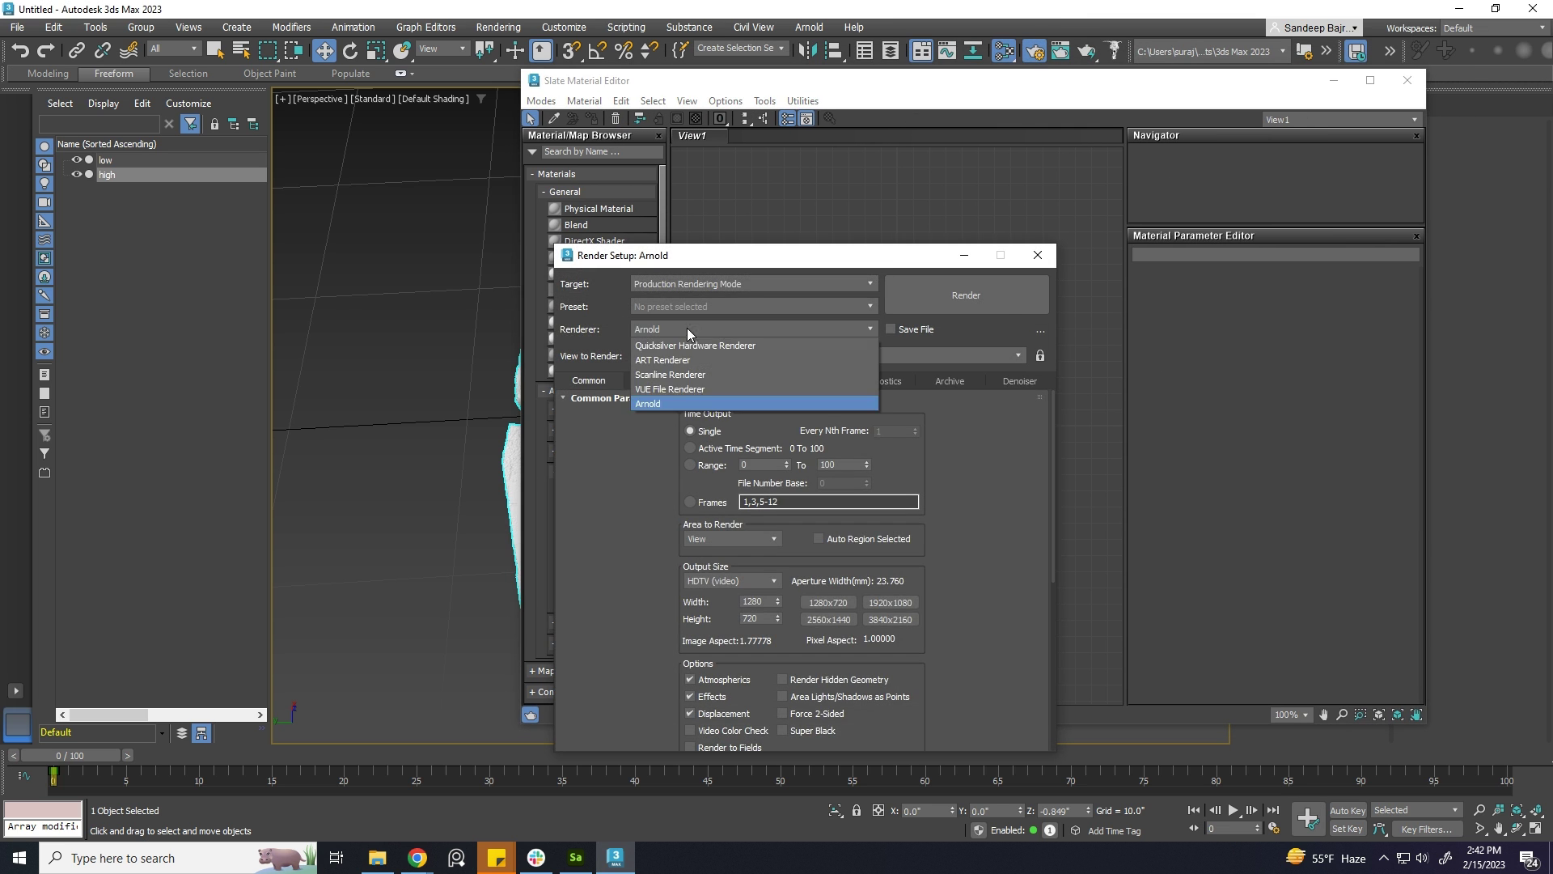
{"action": "left_click", "coordinate": [1038, 255]}
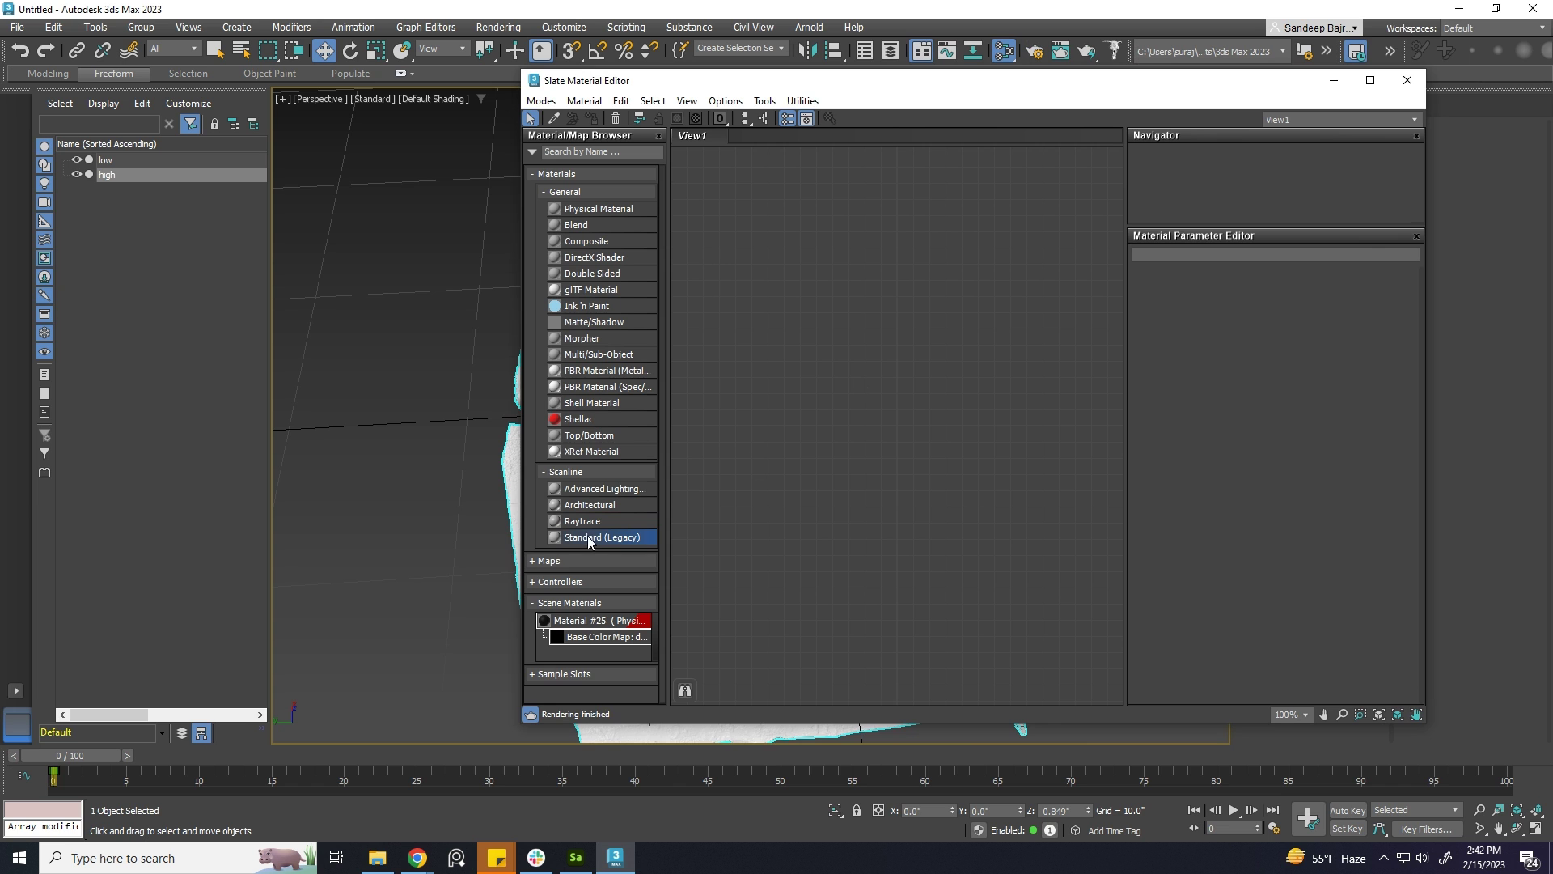
Add a Standard (Legacy) material and connect the direct-original_basecolor.png bitmap to its Diffuse Color
{"action": "left_click_drag", "start_coordinate": [588, 537], "coordinate": [956, 352]}
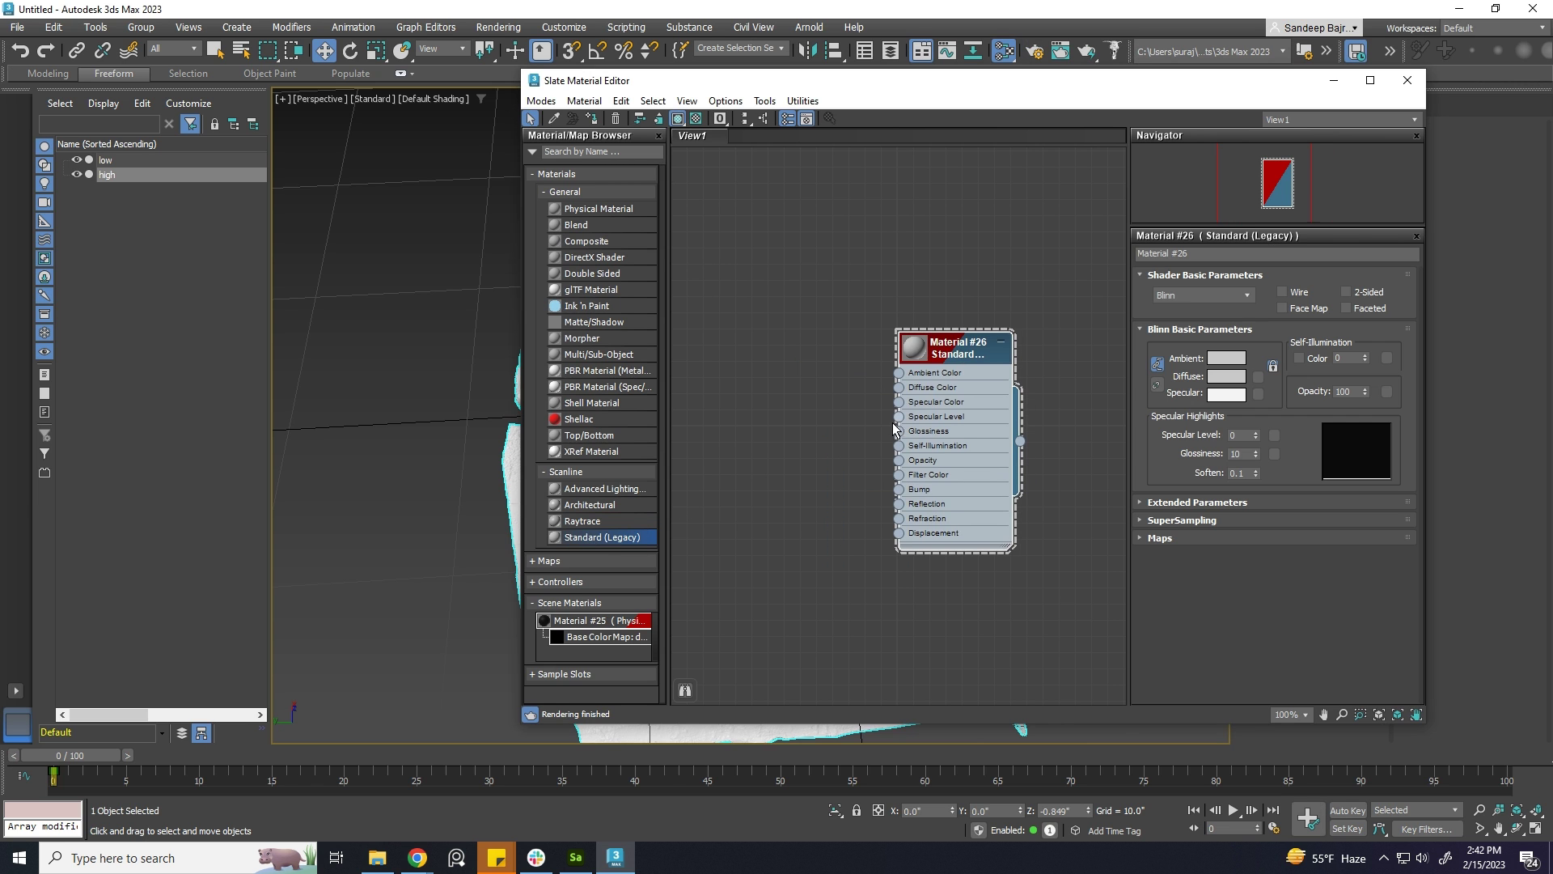
{"action": "left_click", "coordinate": [395, 864]}
{"action": "left_click_drag", "start_coordinate": [305, 253], "coordinate": [809, 494]}
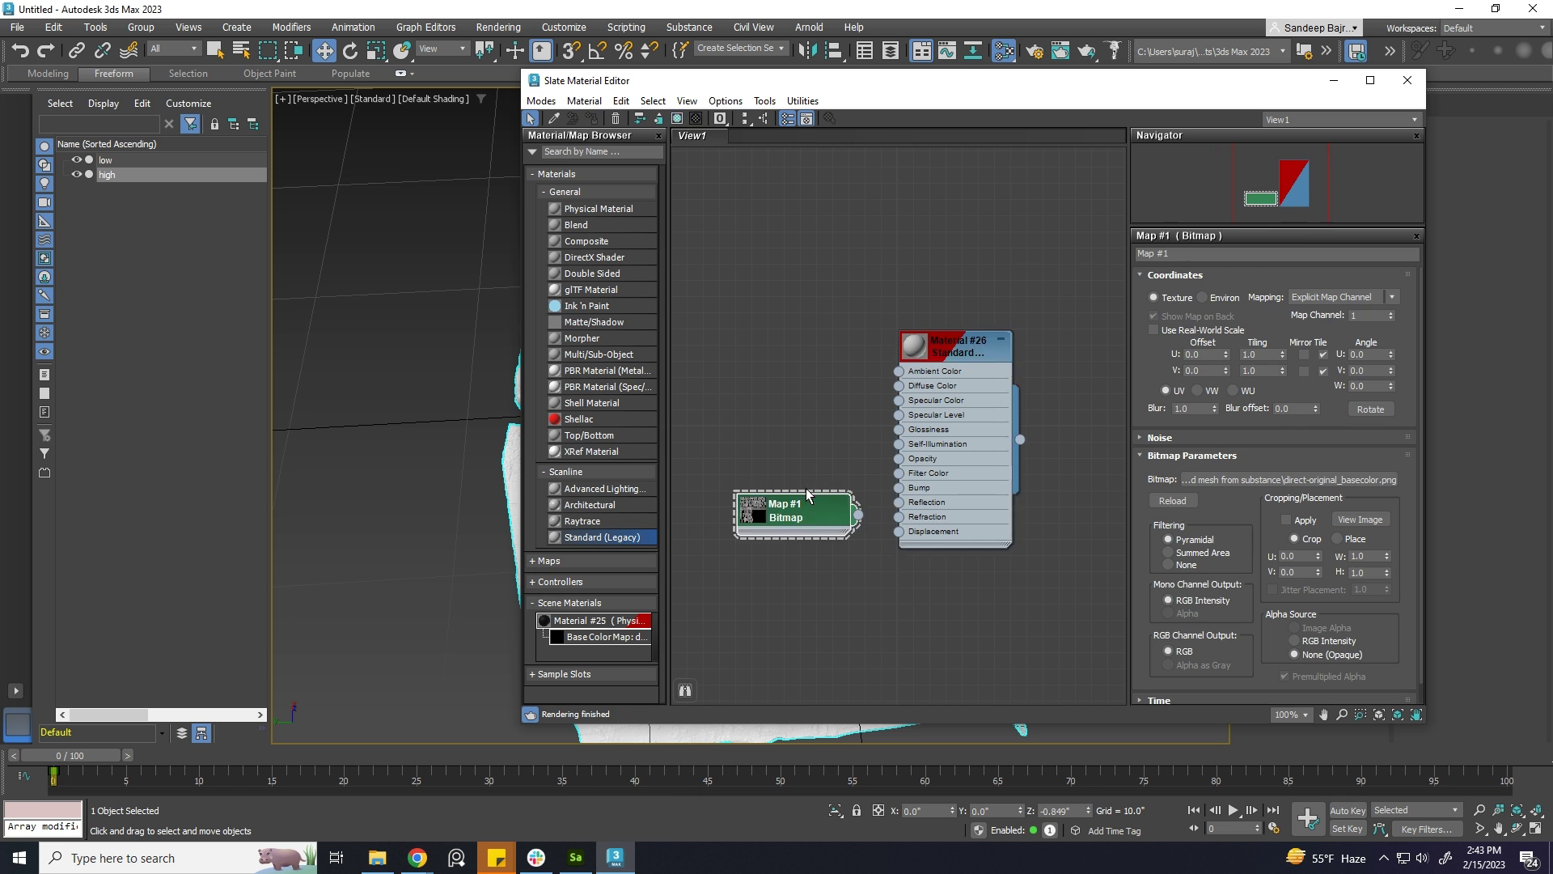
{"action": "middle_click_drag", "start_coordinate": [805, 496], "coordinate": [845, 509]}
{"action": "left_click_drag", "start_coordinate": [839, 527], "coordinate": [791, 397]}
{"action": "left_click_drag", "start_coordinate": [848, 398], "coordinate": [938, 398]}
Assign the textured standard material to the high mesh and close the material editor
{"action": "left_click_drag", "start_coordinate": [977, 79], "coordinate": [1090, 65]}
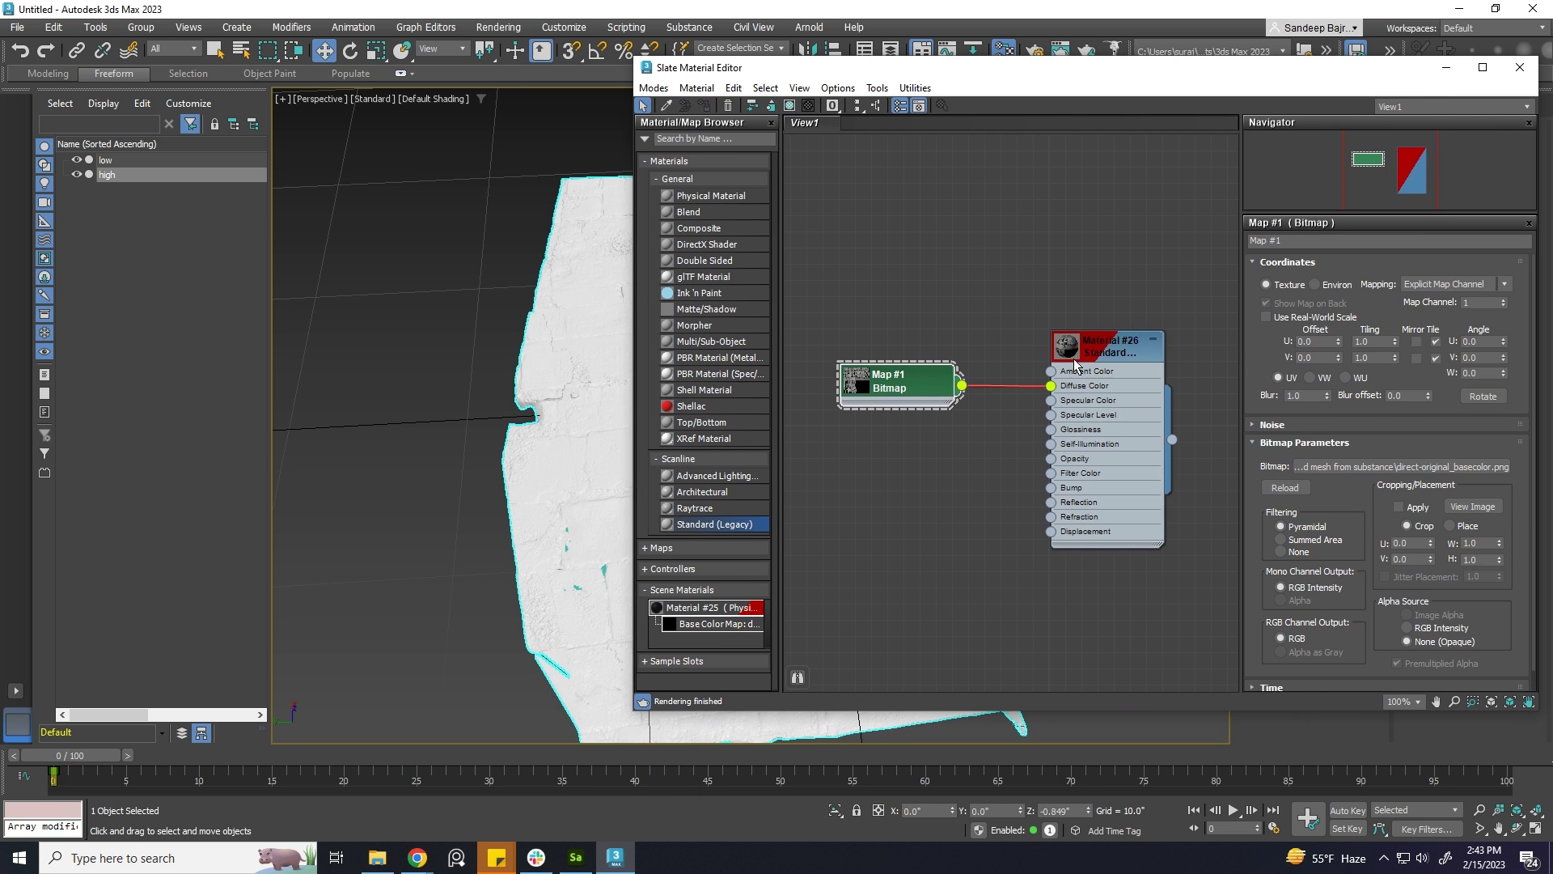
{"action": "right_click", "coordinate": [1091, 350]}
{"action": "left_click", "coordinate": [1127, 376]}
{"action": "left_click", "coordinate": [1519, 67]}
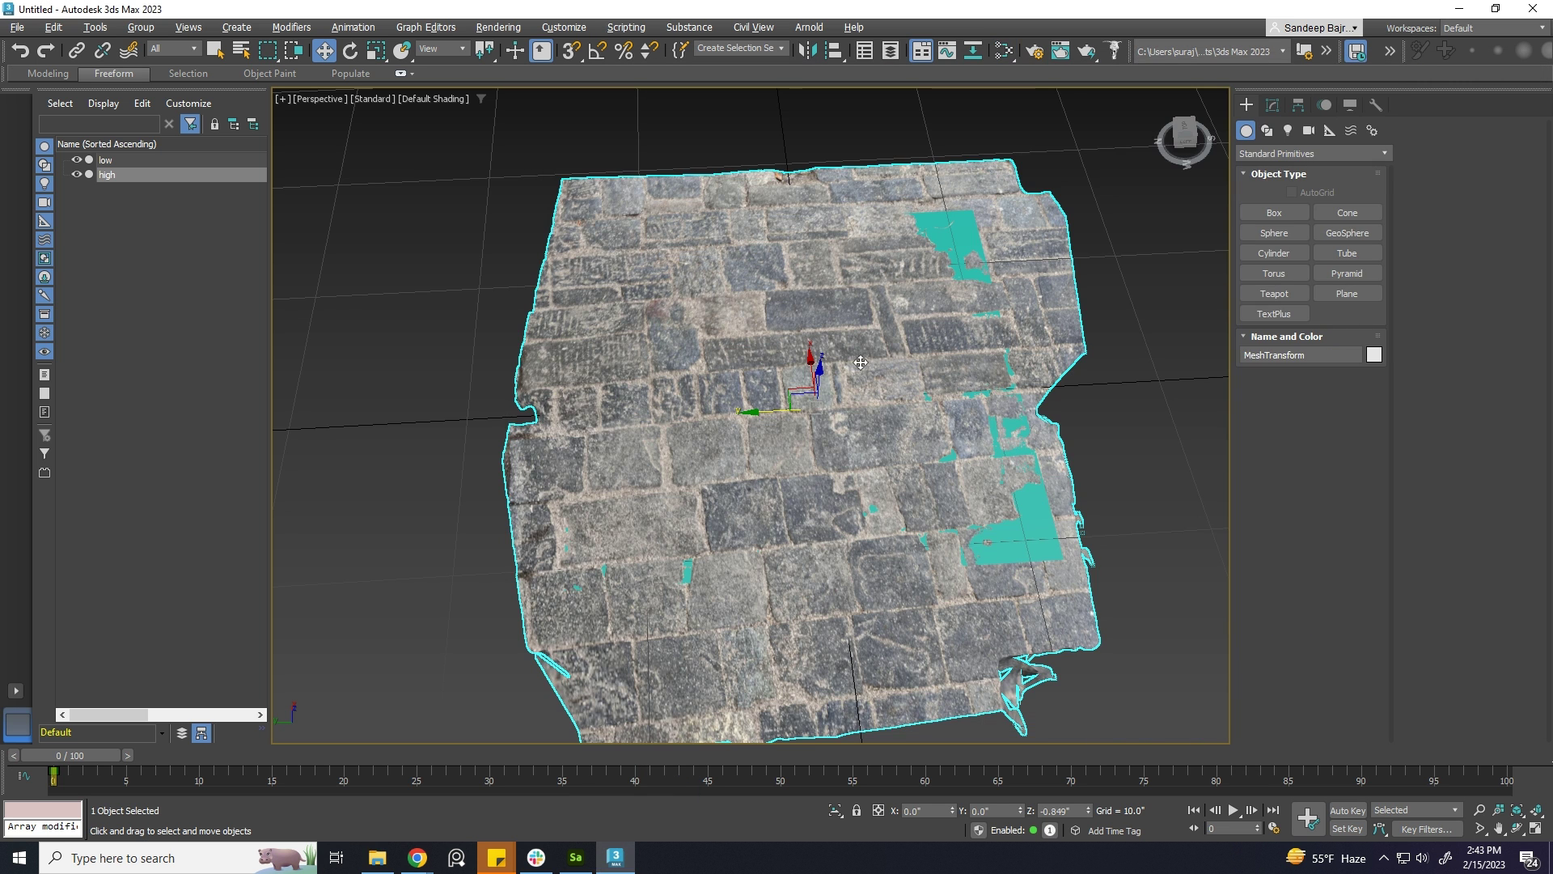
Select the low plane, open Render To Texture for it and enable projection mapping
{"action": "left_click", "coordinate": [1033, 533]}
{"action": "middle_click_drag", "start_coordinate": [1042, 441], "coordinate": [1016, 433], "text": "alt"}
{"action": "left_click", "coordinate": [119, 164]}
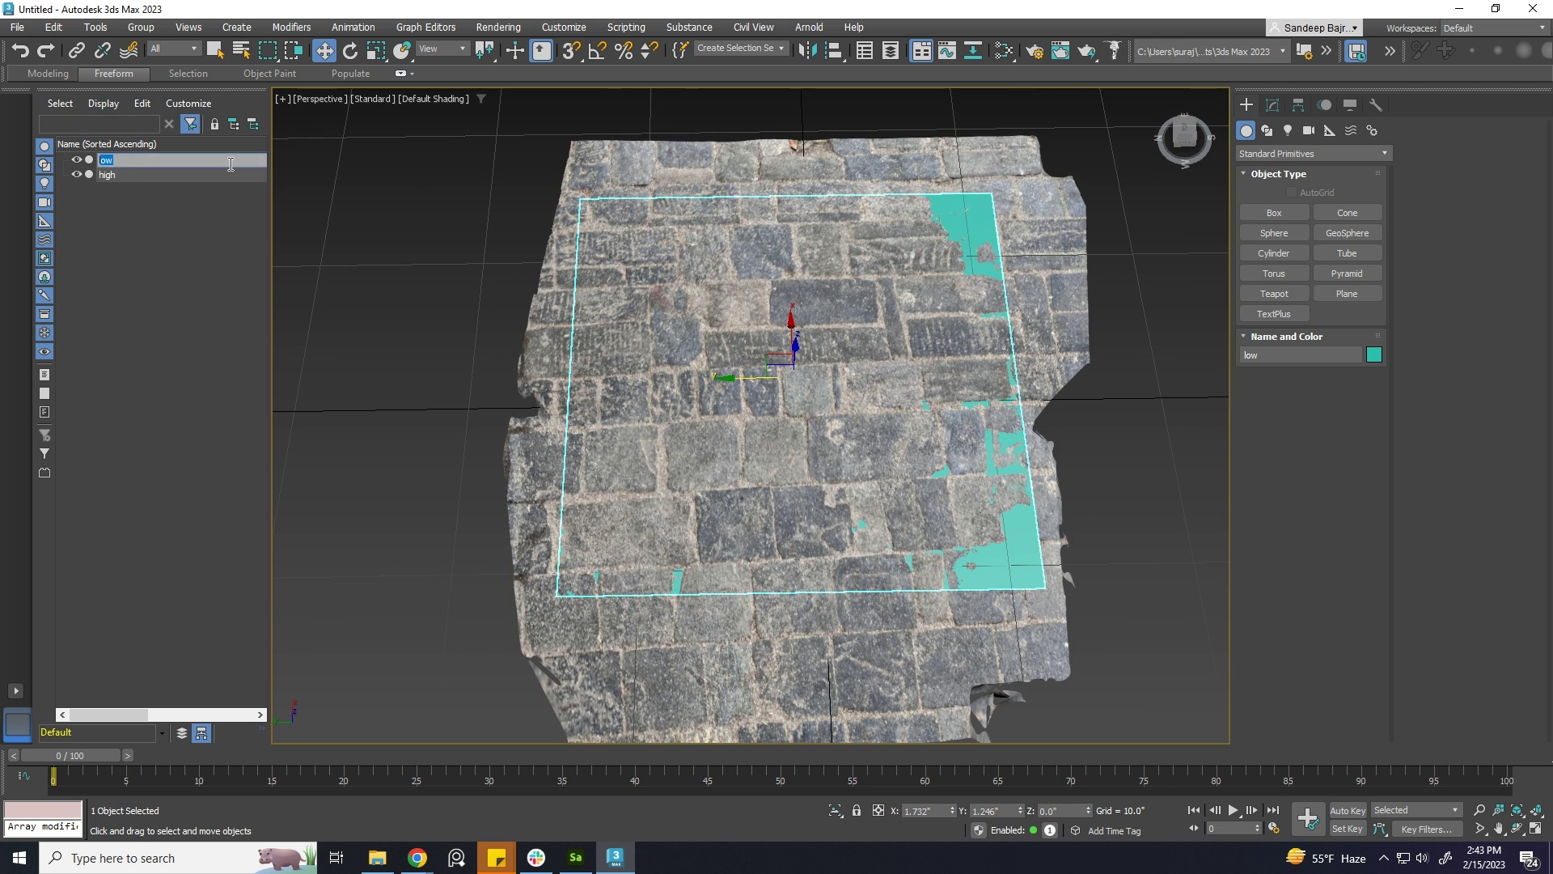
{"action": "left_click", "coordinate": [283, 280]}
{"action": "left_click", "coordinate": [125, 161]}
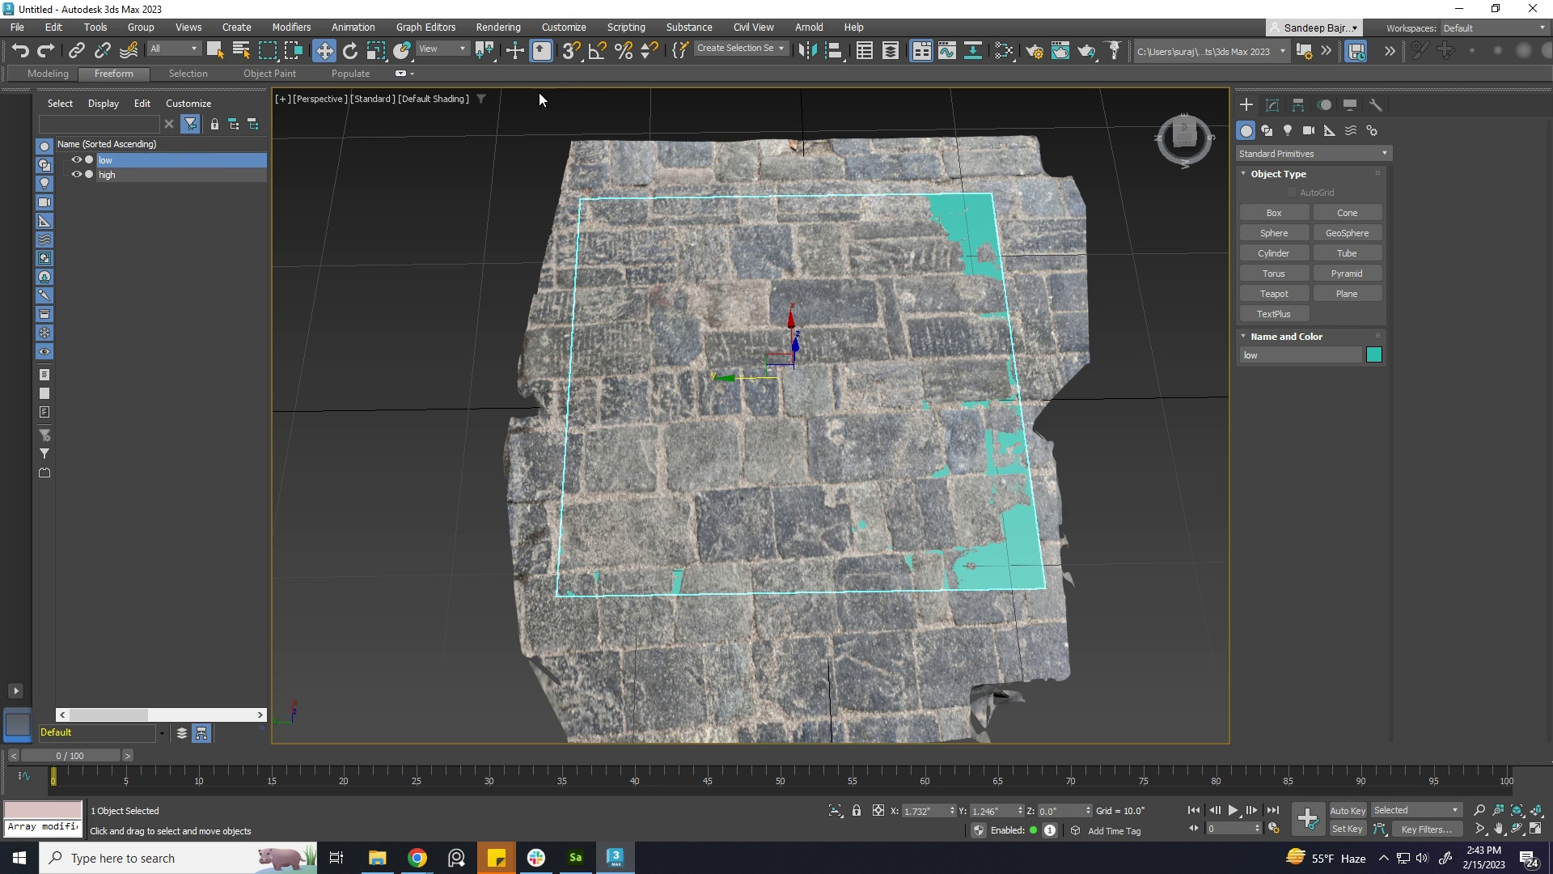
{"action": "left_click", "coordinate": [498, 27]}
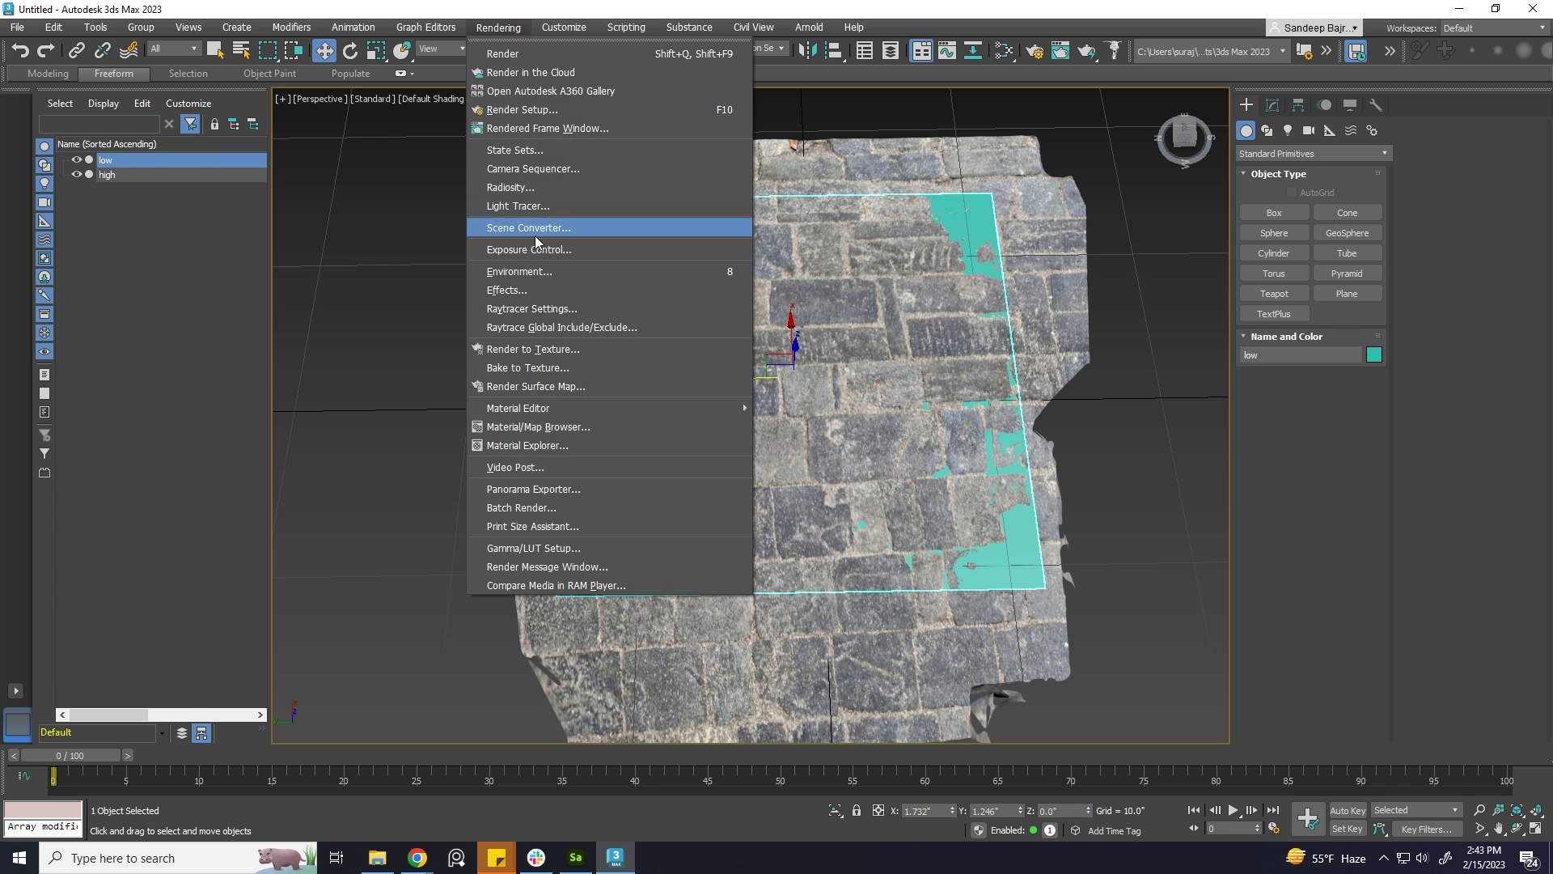
{"action": "left_click", "coordinate": [545, 350]}
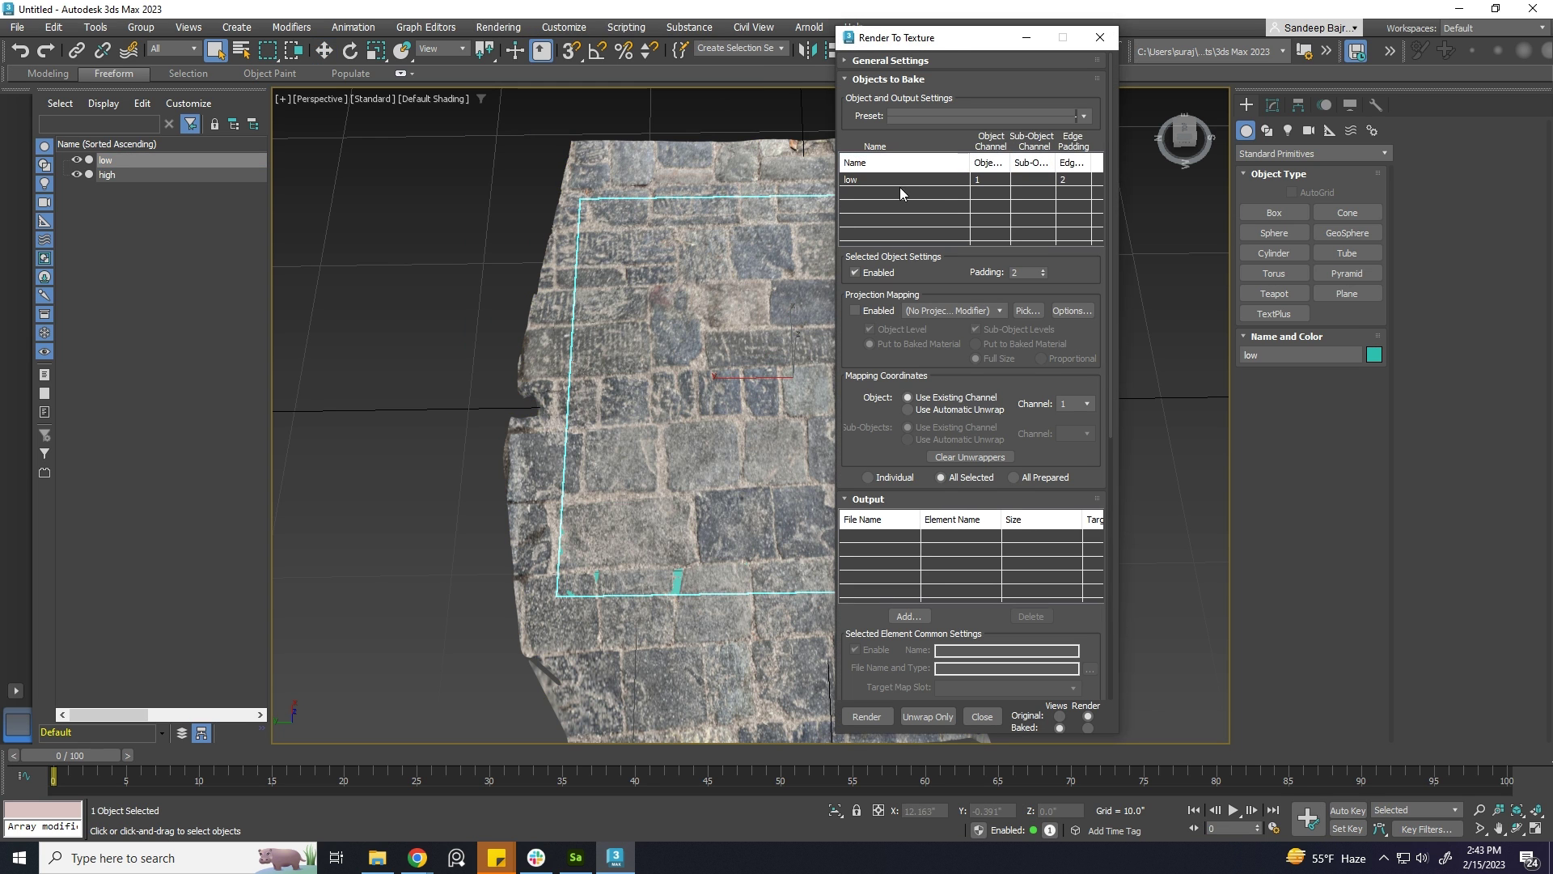
{"action": "left_click", "coordinate": [855, 311]}
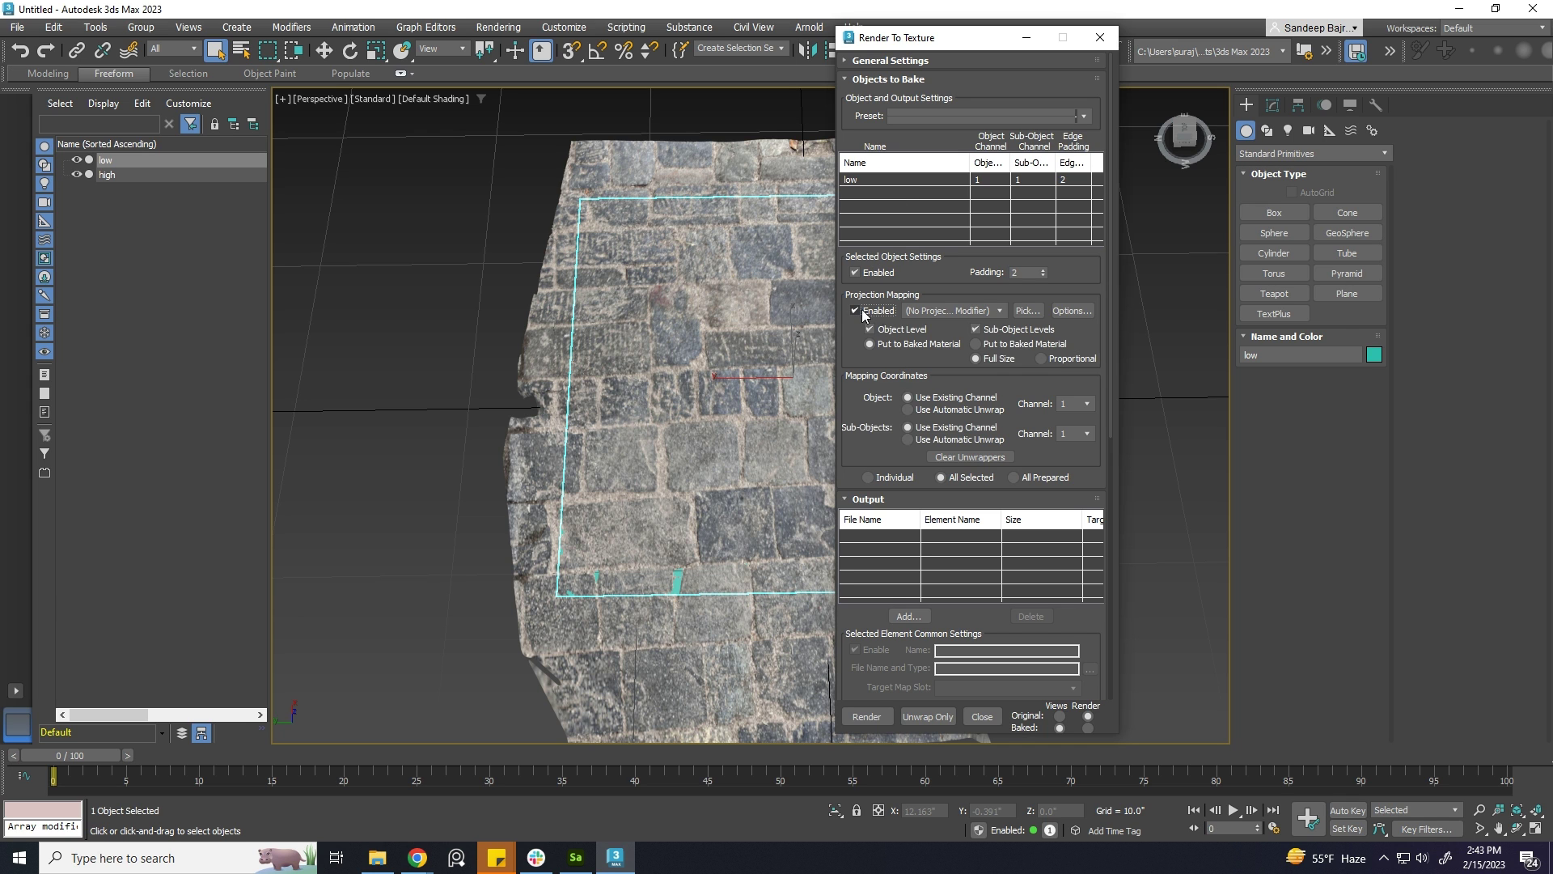
Pick the high mesh as the projection target for the low plane
{"action": "left_click", "coordinate": [1026, 310]}
{"action": "left_click", "coordinate": [66, 118]}
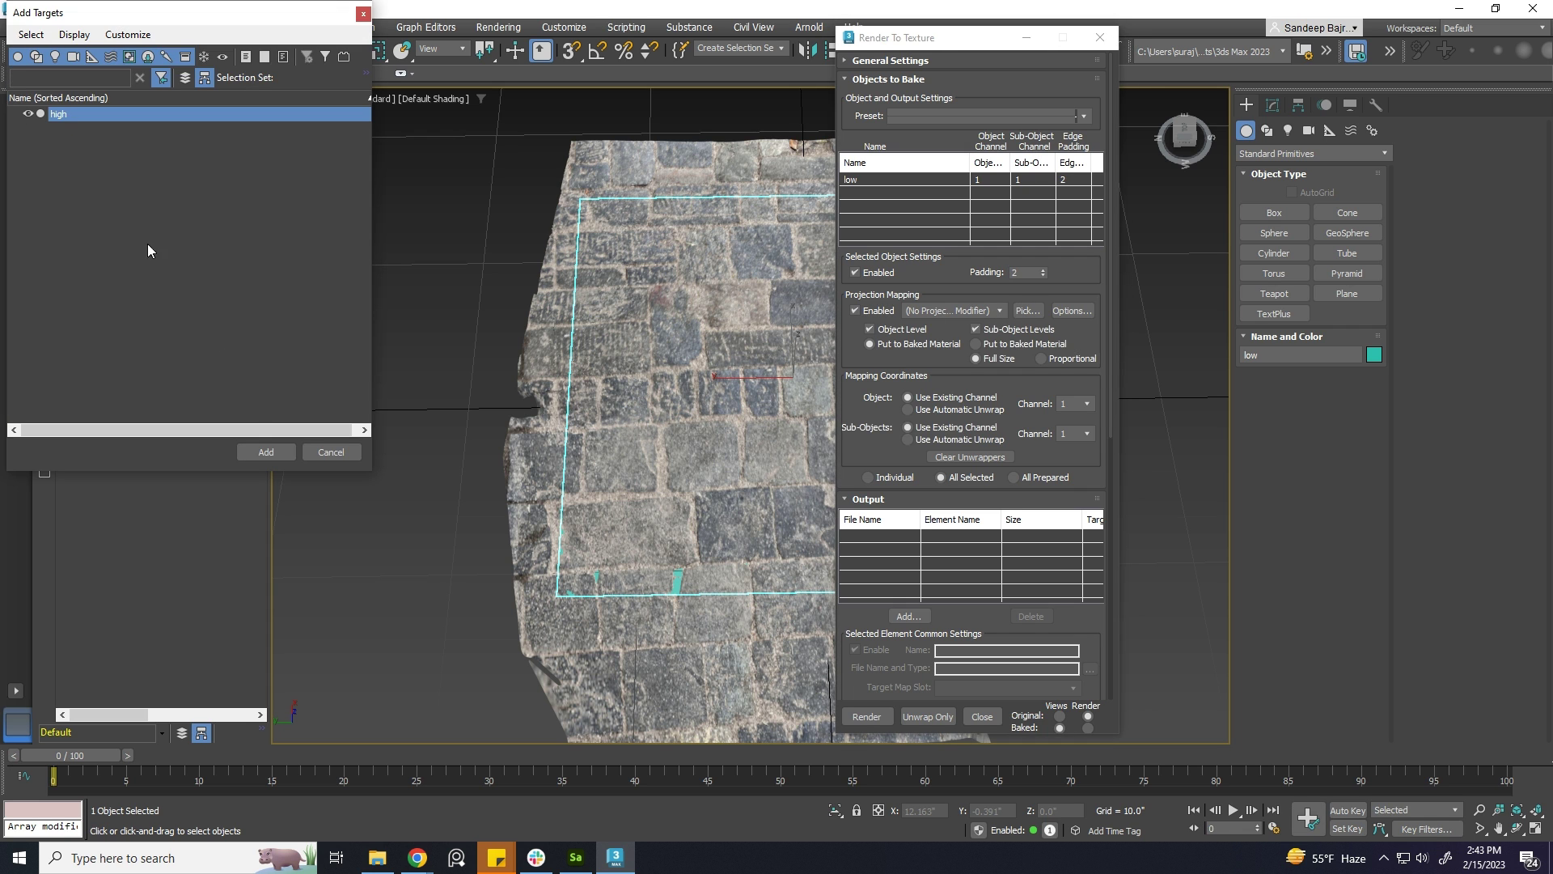
{"action": "left_click", "coordinate": [263, 451]}
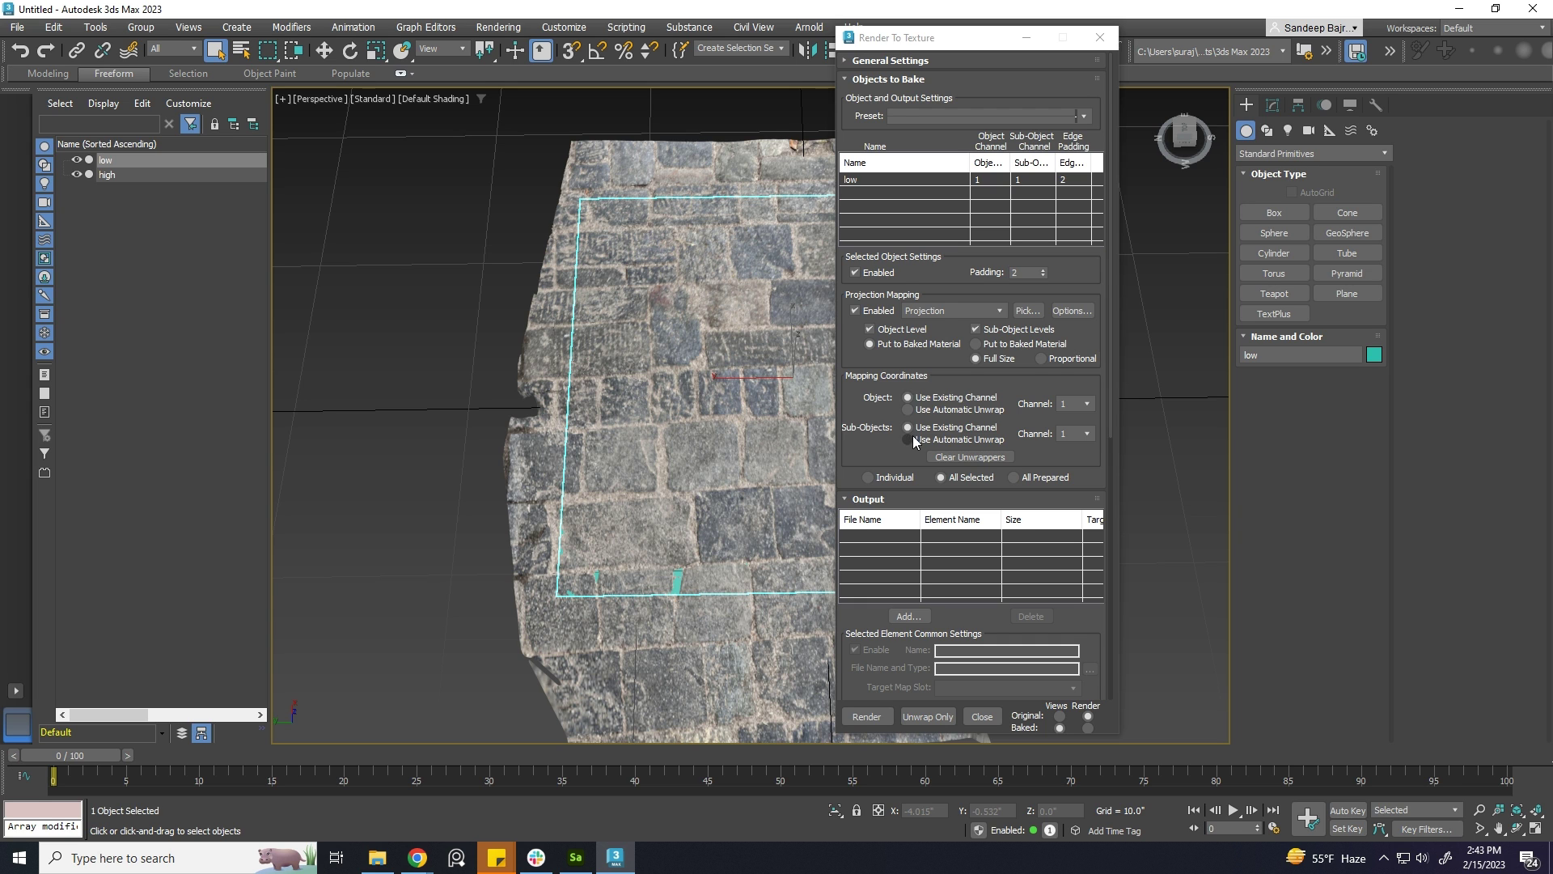
Add a DiffuseMap output element to the bake and set its target map slot to Diffuse Color
{"action": "scroll", "coordinate": [881, 462], "scroll_direction": "down", "scroll_amount": 5}
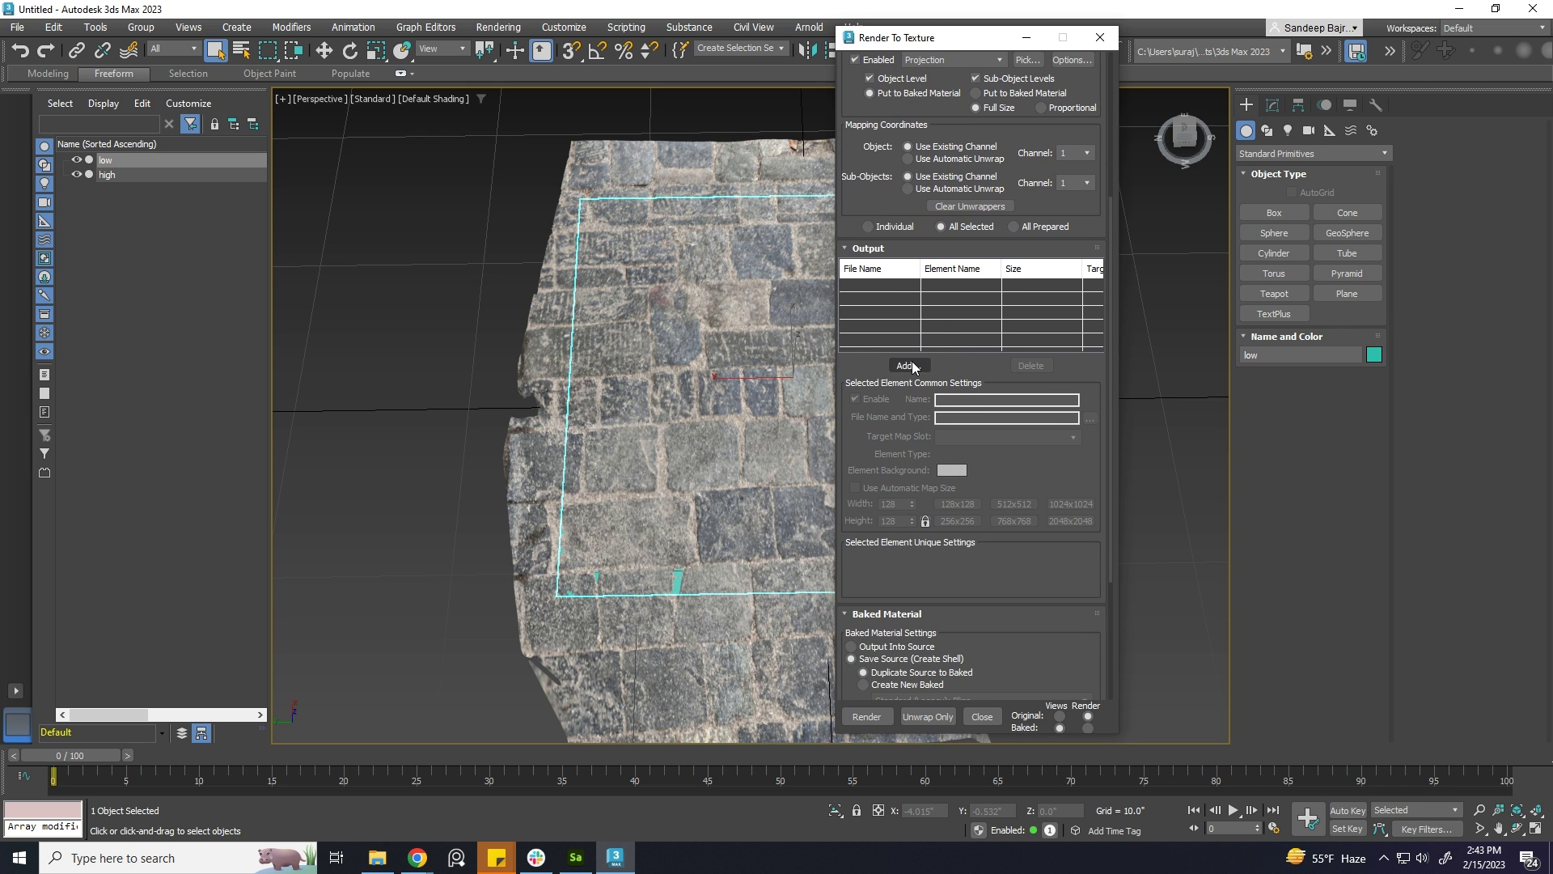
{"action": "left_click", "coordinate": [906, 366]}
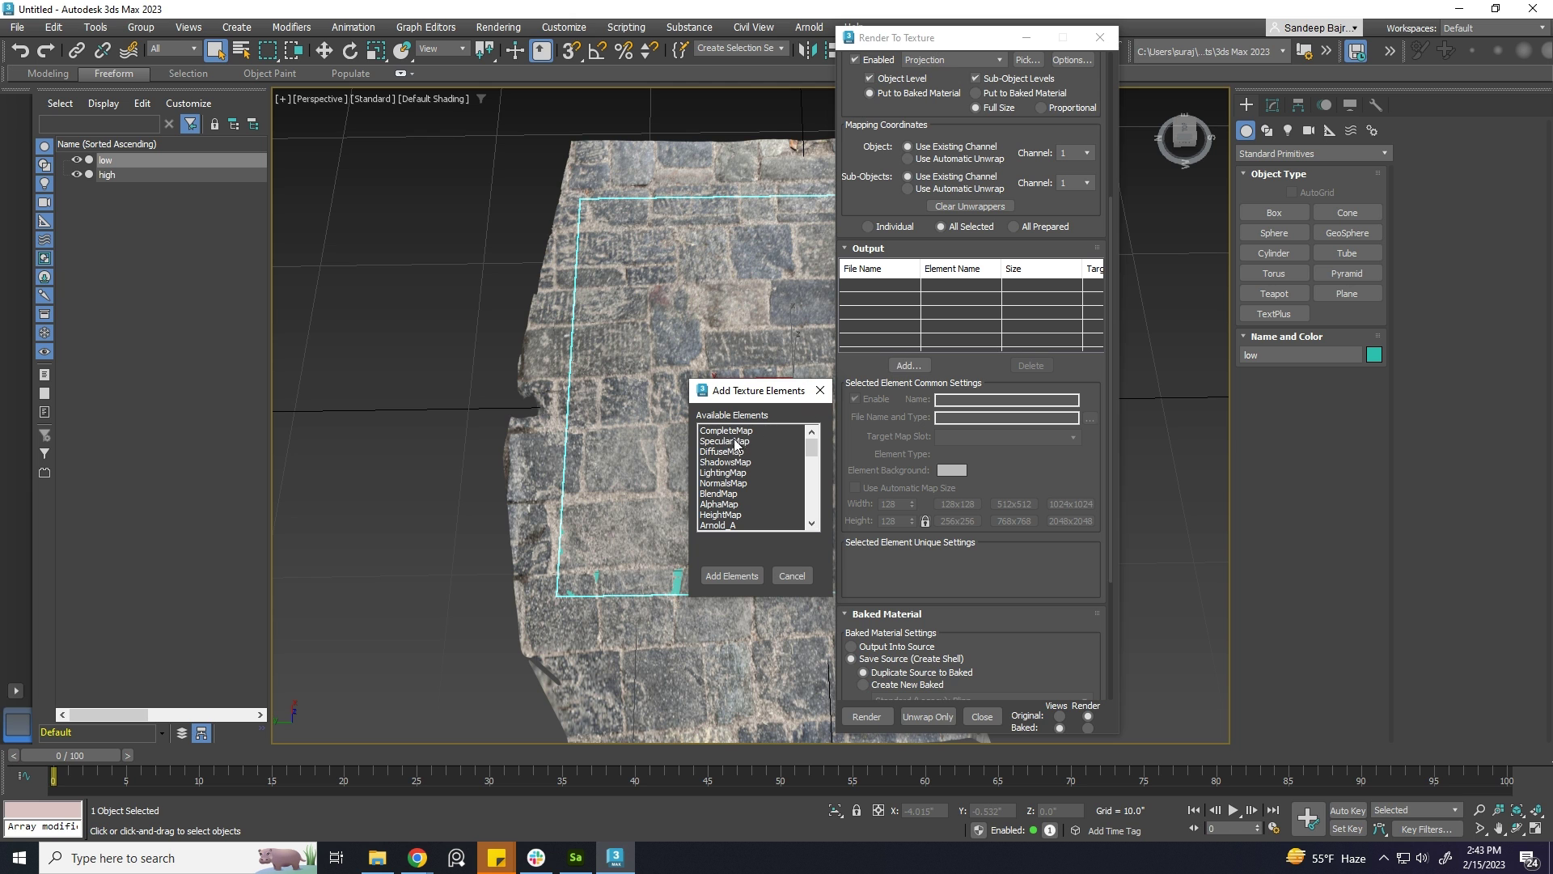
{"action": "left_click", "coordinate": [728, 452]}
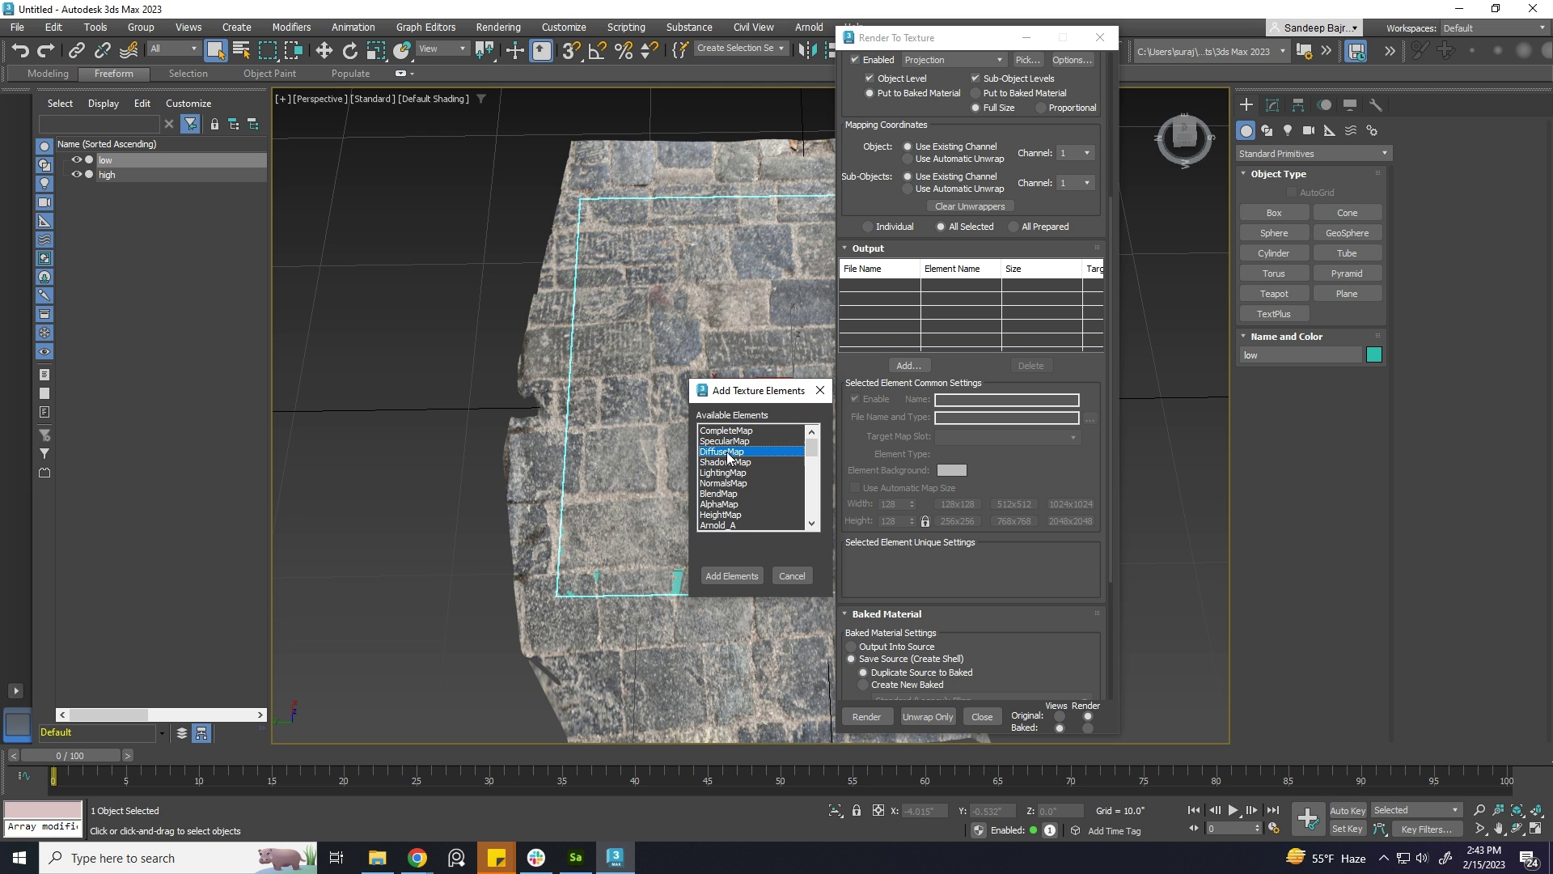
{"action": "left_click", "coordinate": [725, 576]}
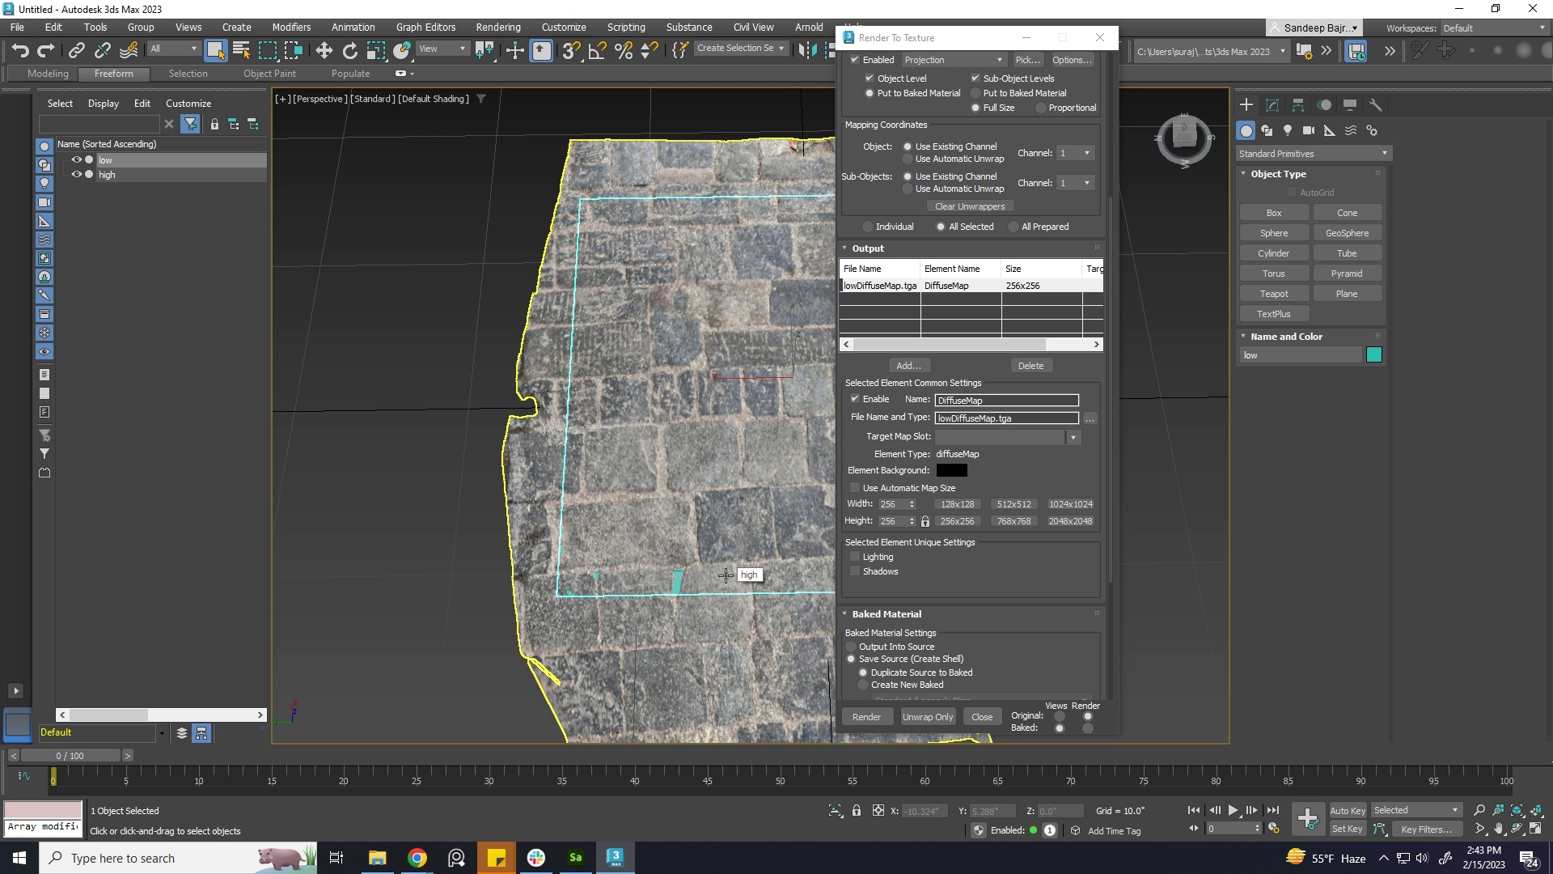
{"action": "left_click", "coordinate": [1057, 437]}
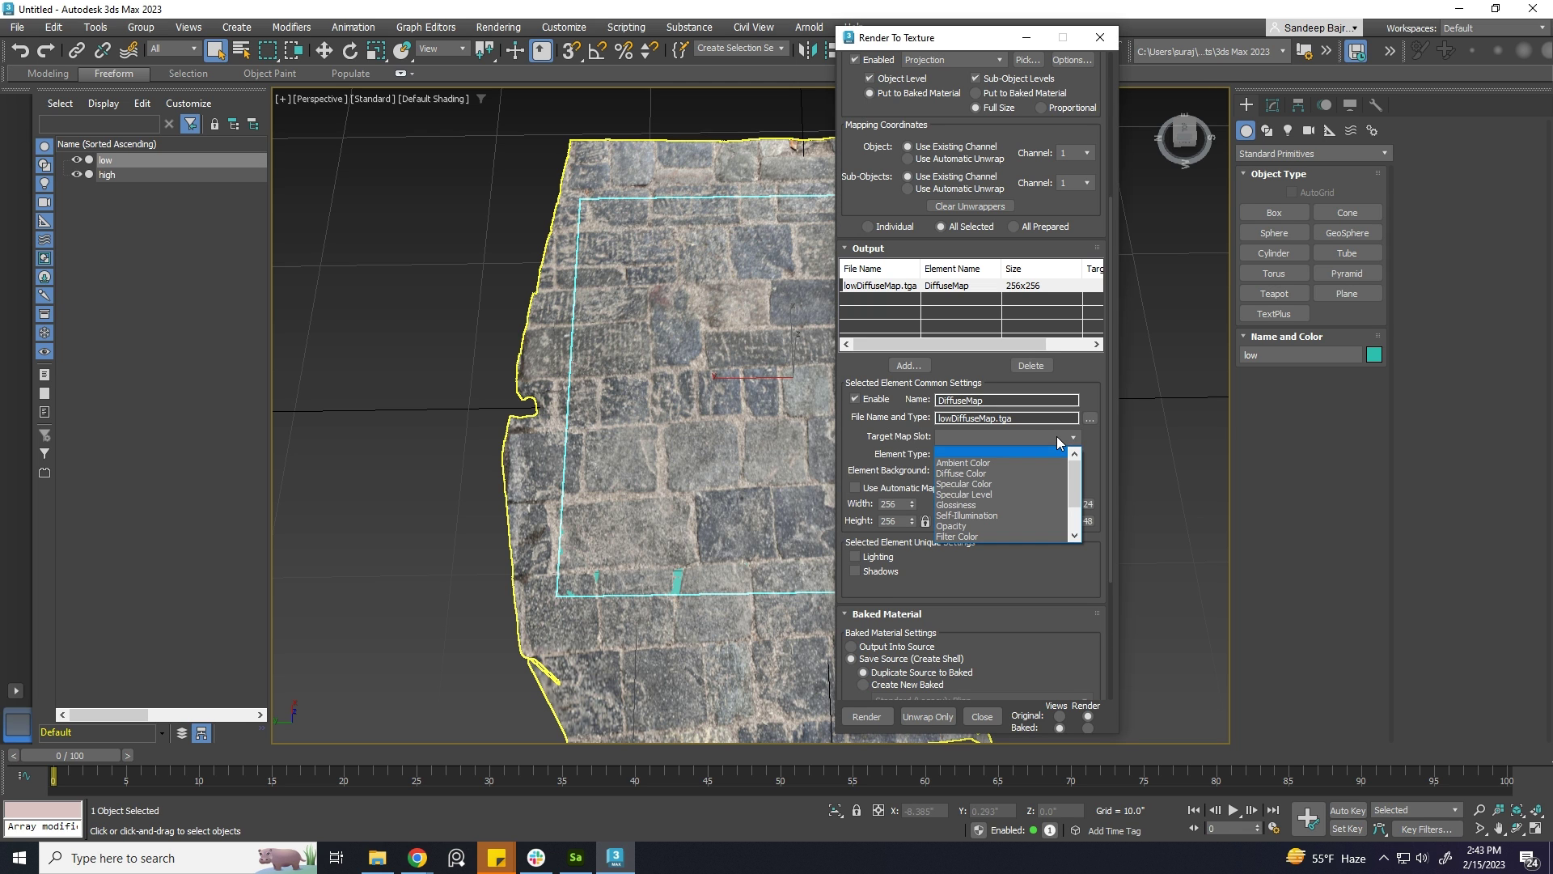
{"action": "left_click", "coordinate": [952, 474]}
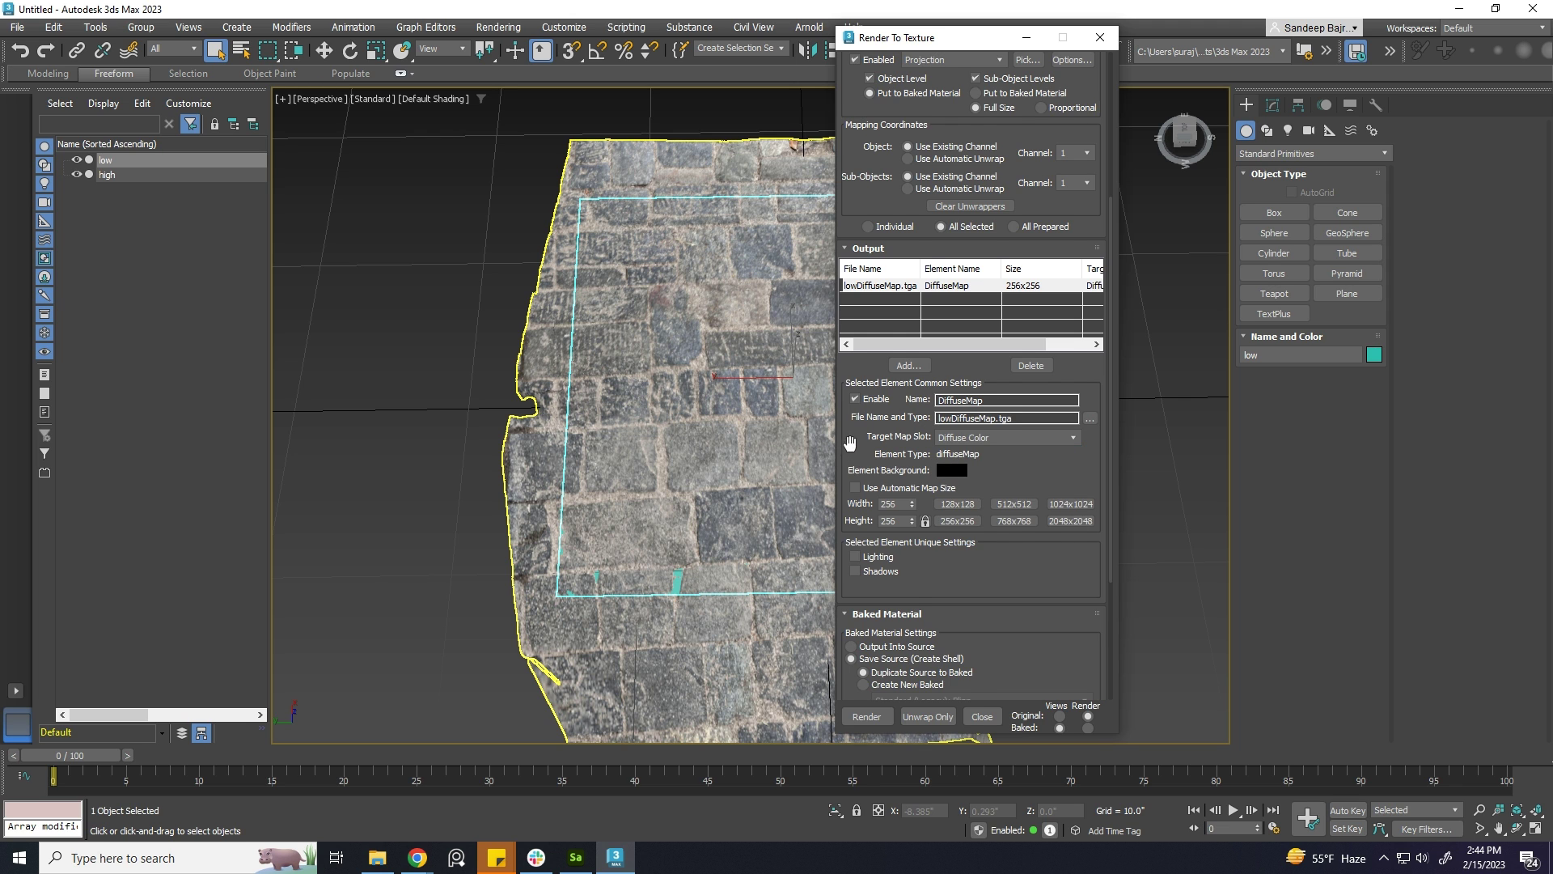
Set the DiffuseMap element's width and height to 4096
{"action": "left_click_drag", "start_coordinate": [854, 444], "coordinate": [856, 410]}
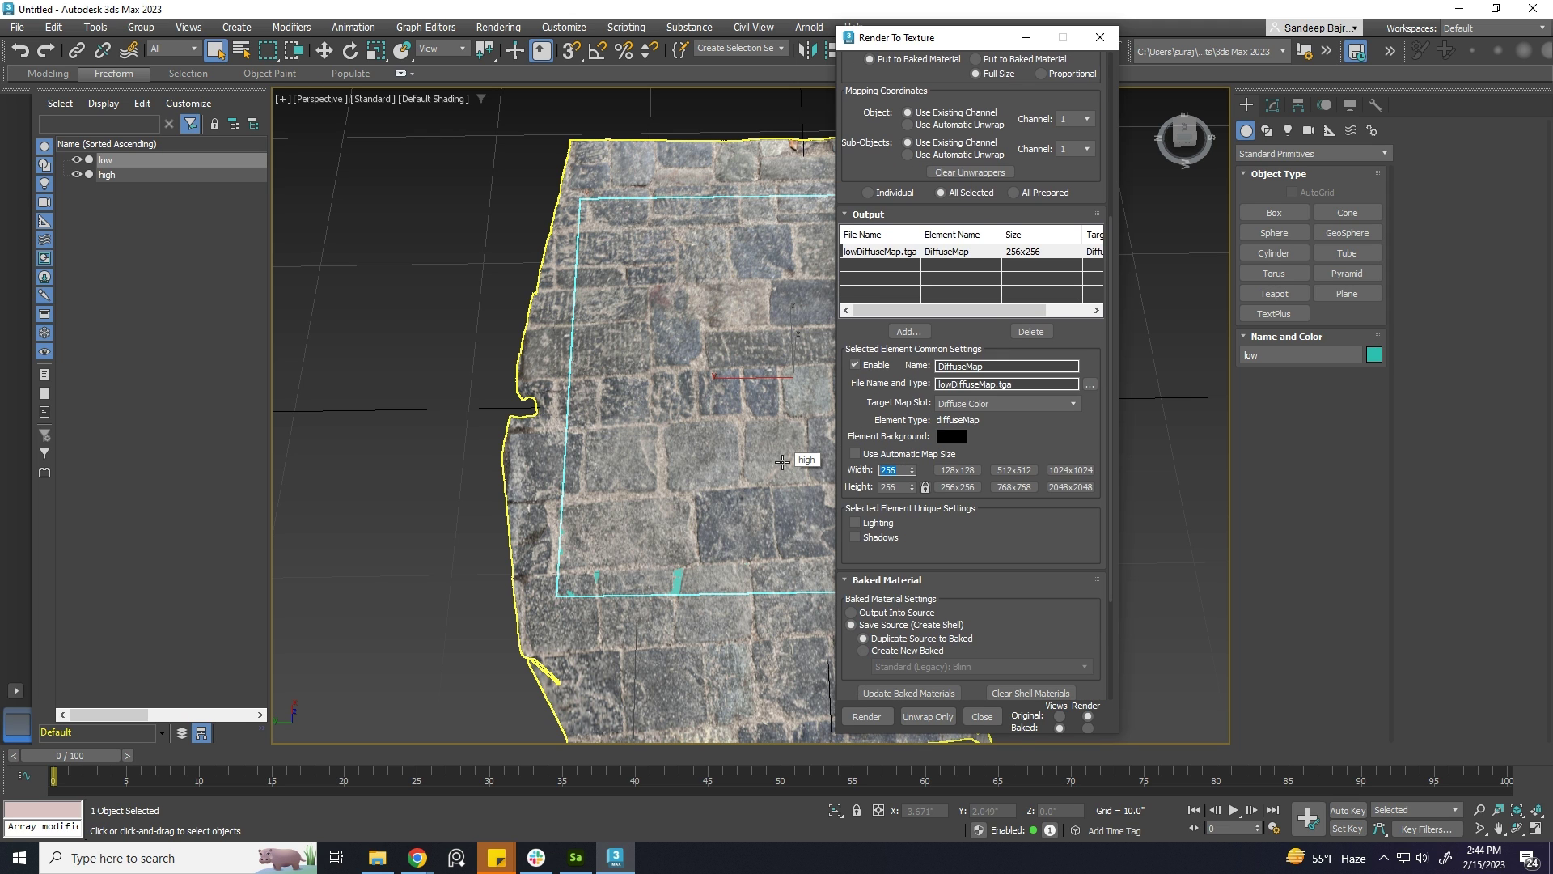
{"action": "type", "text": "4096"}
{"action": "key", "text": "Tab"}
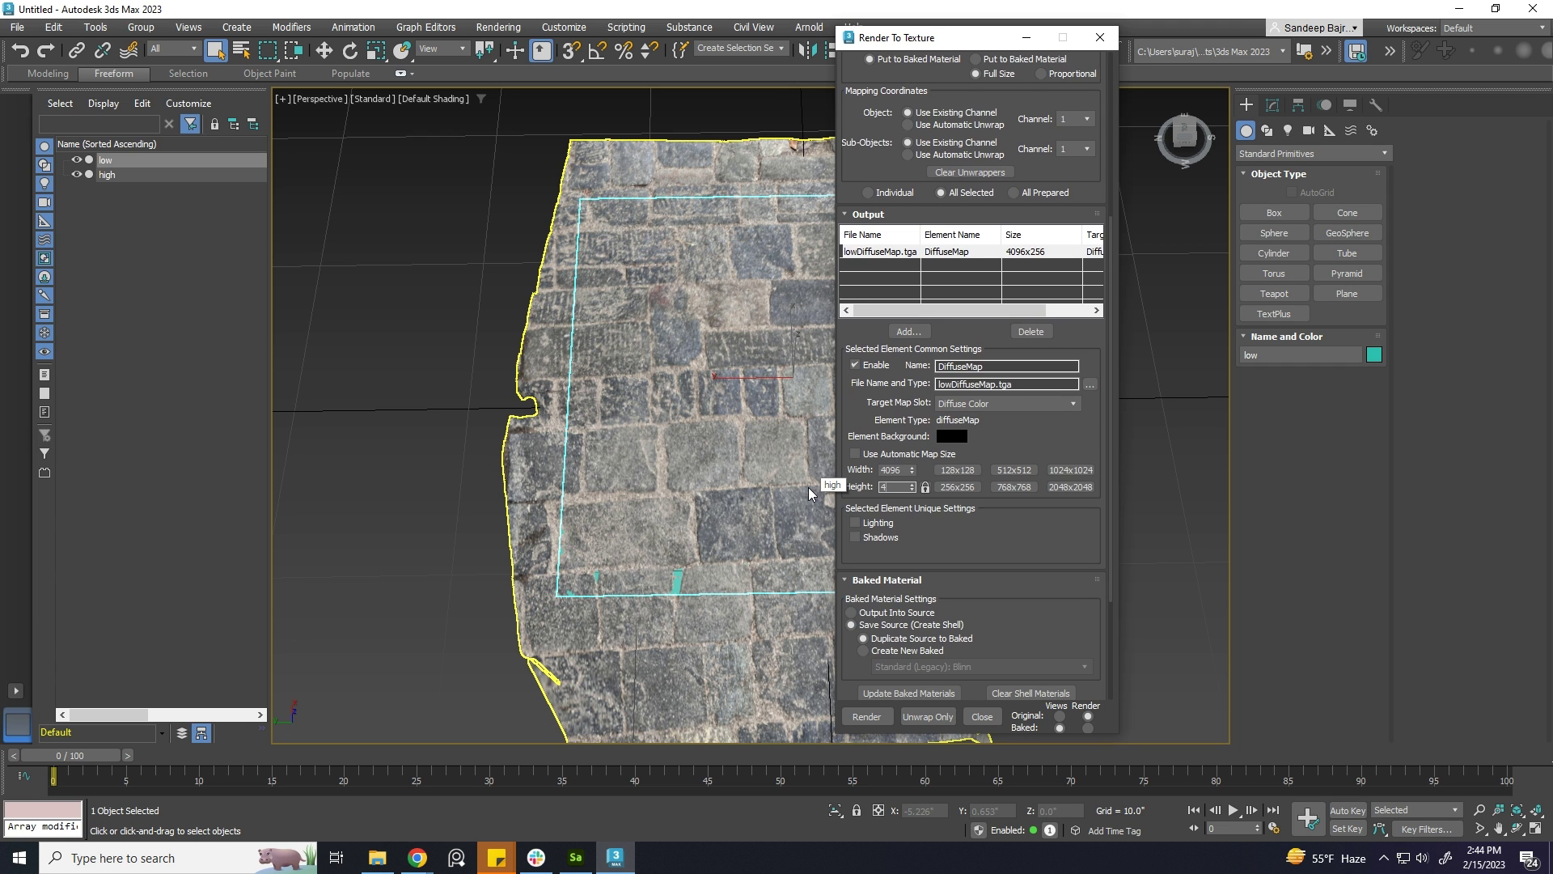
{"action": "type", "text": "4096"}
{"action": "key", "text": "Tab"}
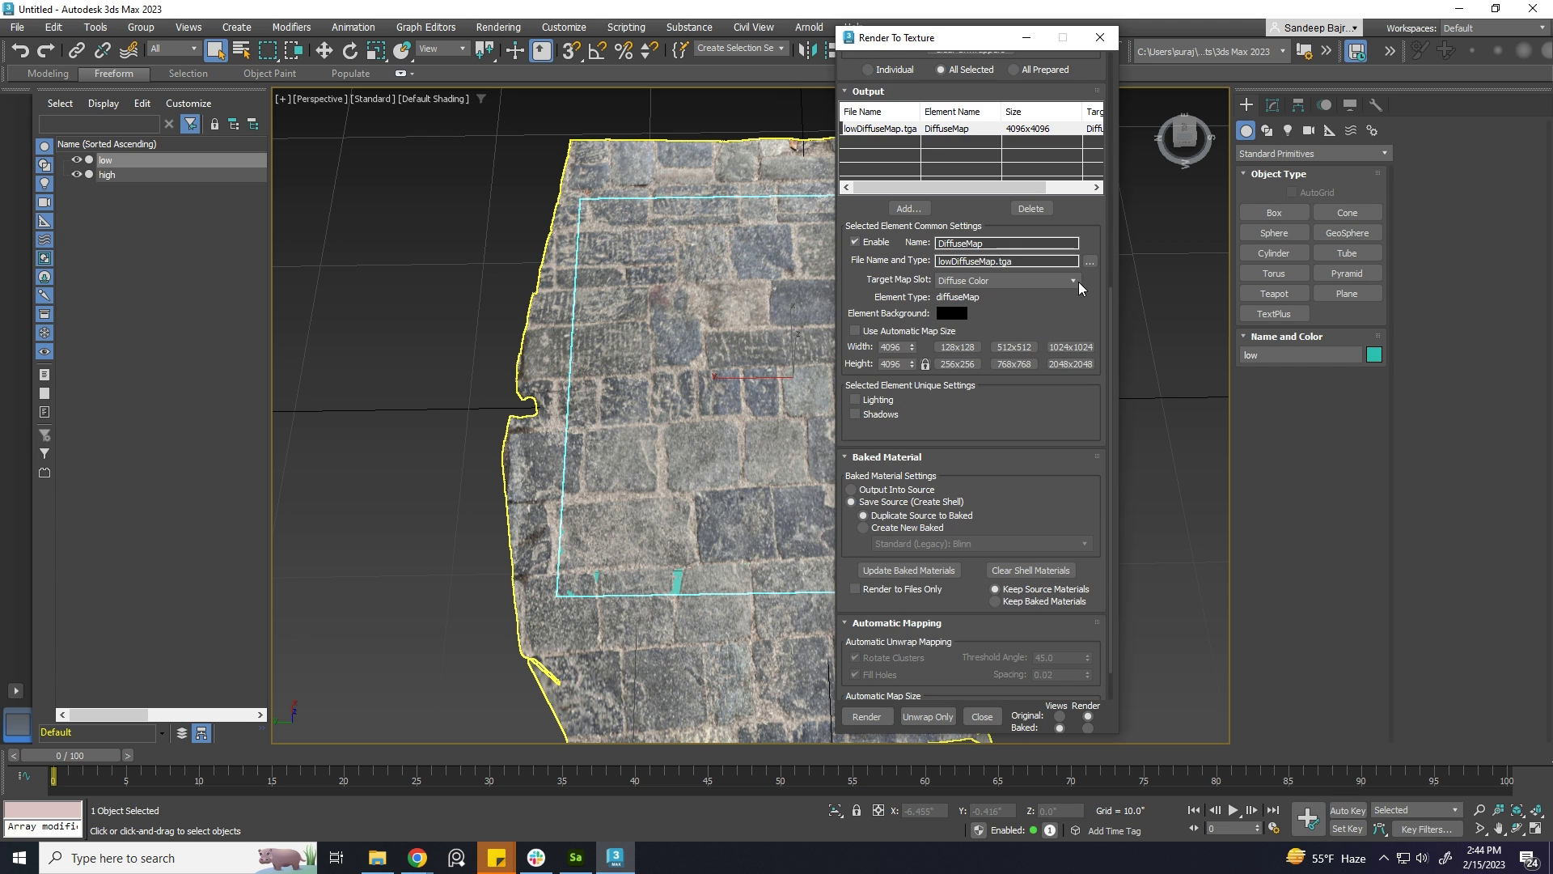
Set the DiffuseMap output file to a PNG named baked texture in the Exported mesh from substance folder, accepting the PNG configuration
{"action": "scroll", "coordinate": [1079, 282], "scroll_direction": "down", "scroll_amount": 3}
{"action": "left_click", "coordinate": [1091, 261]}
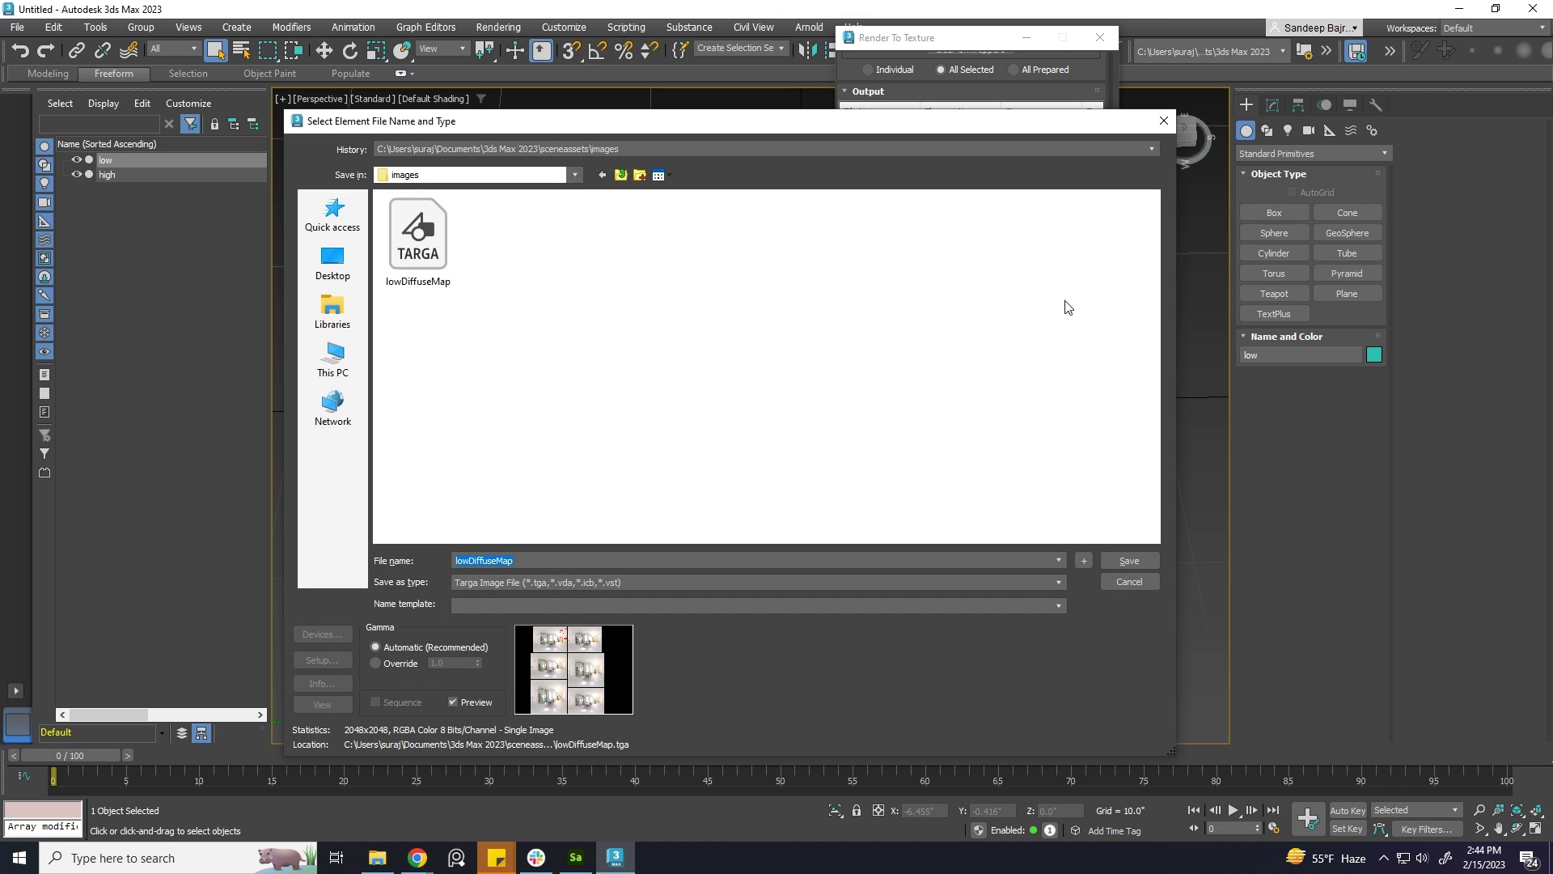
{"action": "type", "text": "D:\\Paracosma Projects\\photogrammetry\\pashupati\\Photos\\iphone03\\Stone\\Exported mesh from substance"}
{"action": "left_click", "coordinate": [1136, 565]}
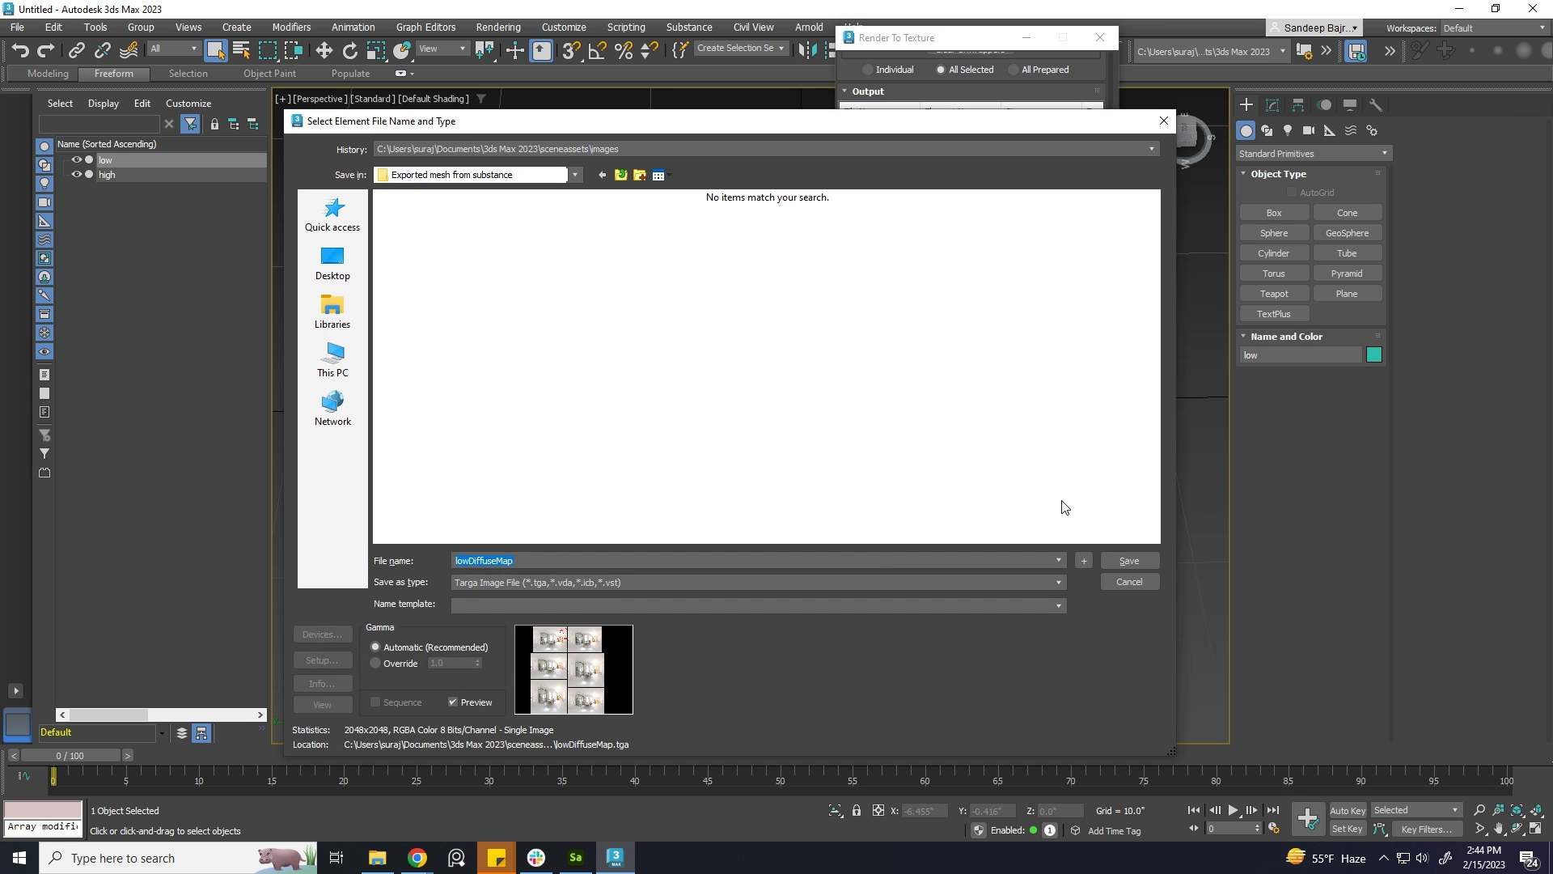
{"action": "type", "text": "D:\\Paracosma Projects\\photogrammetry\\pashupati\\Photos\\iphone03\\Stone\\Exported mesh from substance"}
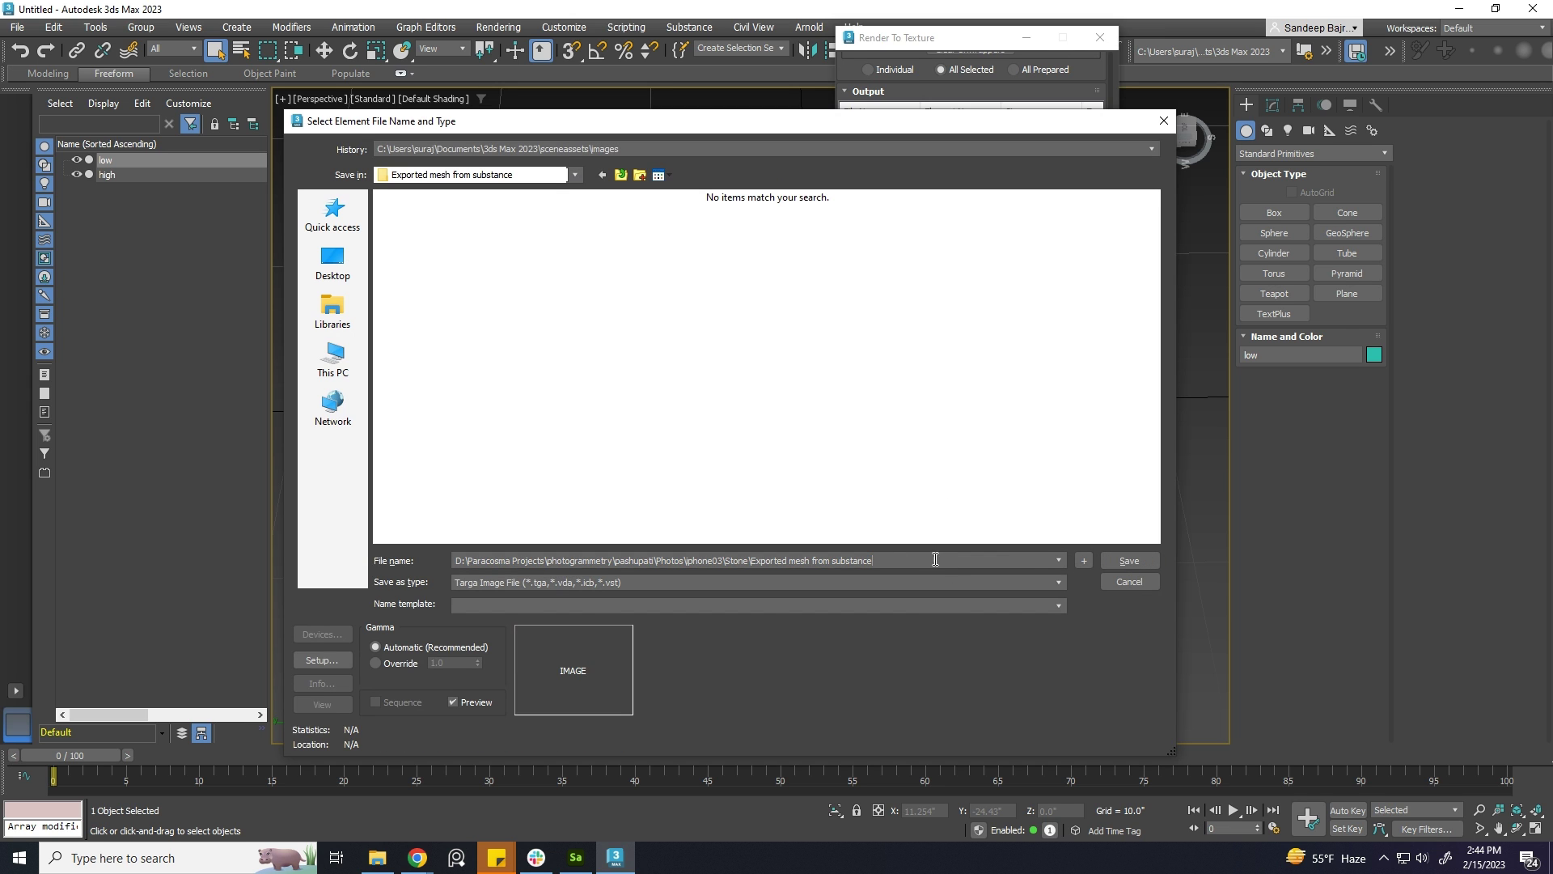
{"action": "type", "text": "baked texture"}
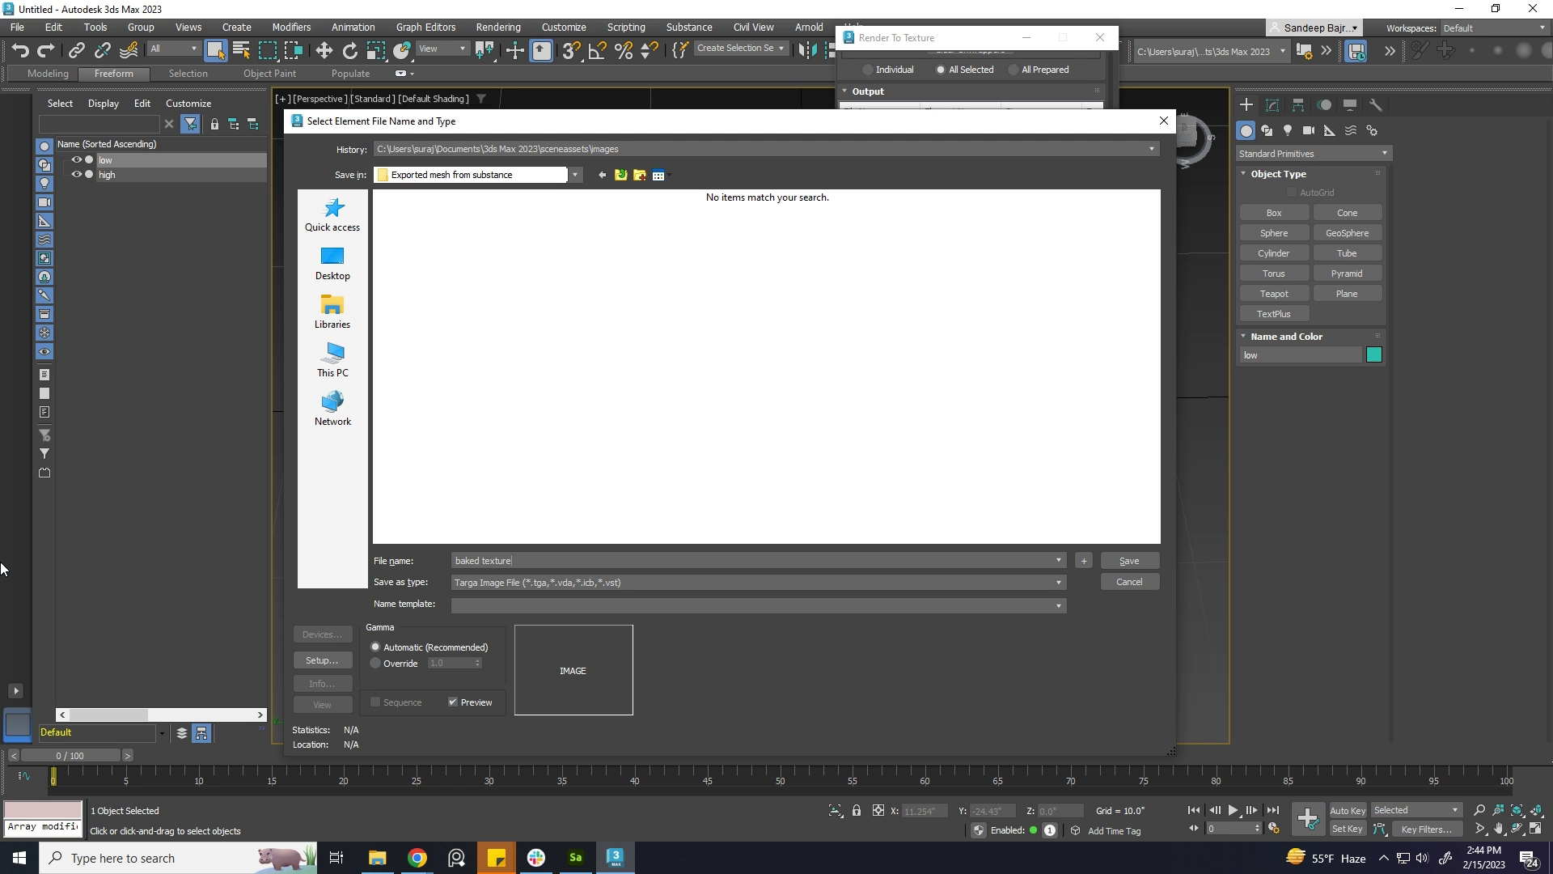
{"action": "left_click", "coordinate": [781, 584]}
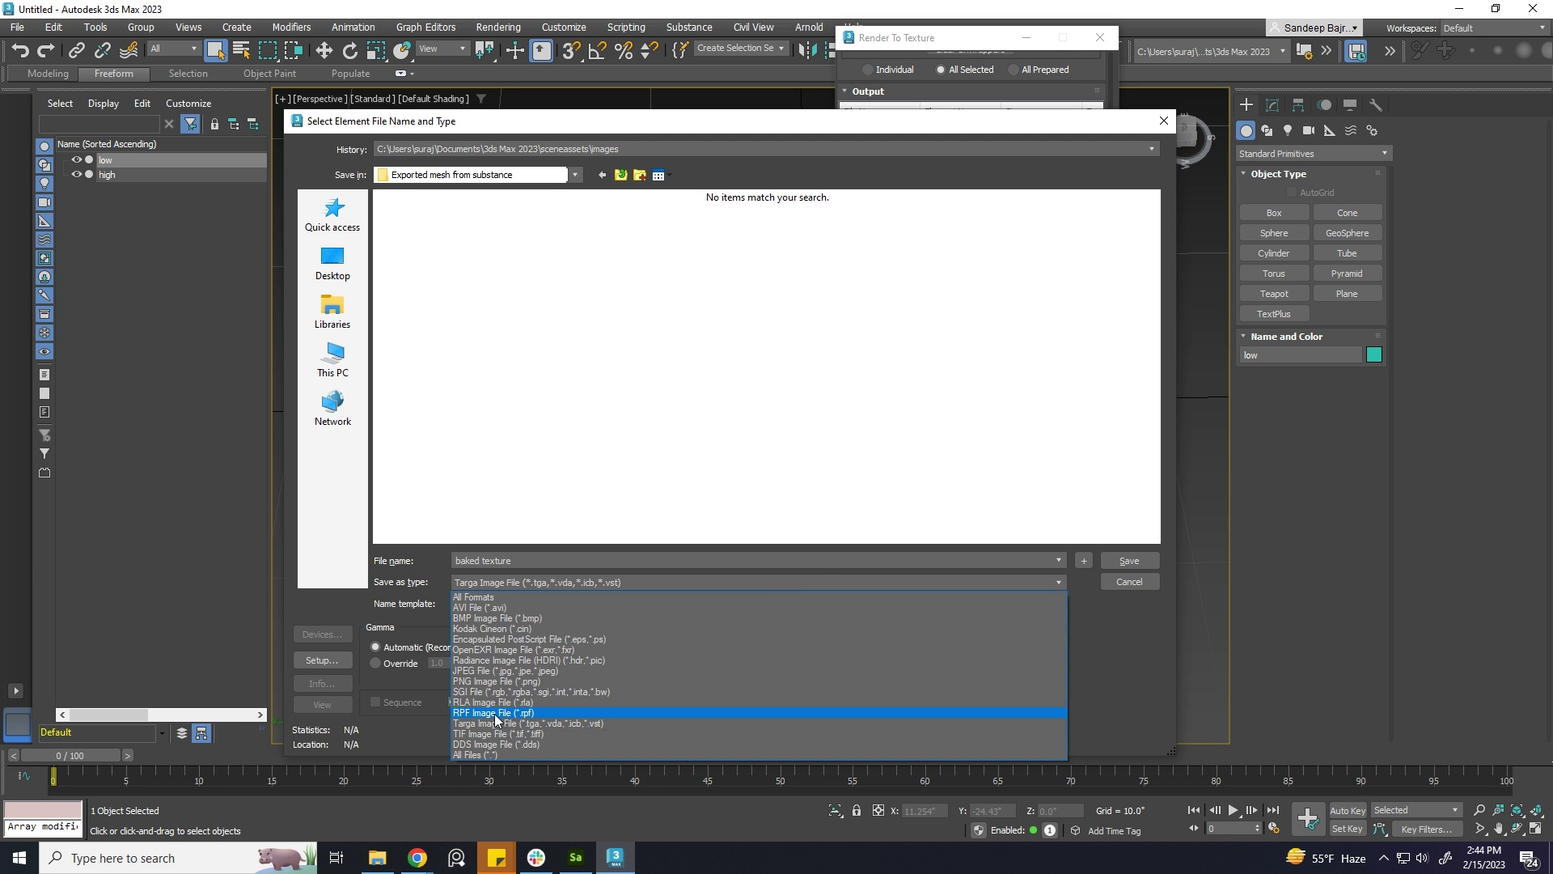
{"action": "left_click", "coordinate": [483, 682]}
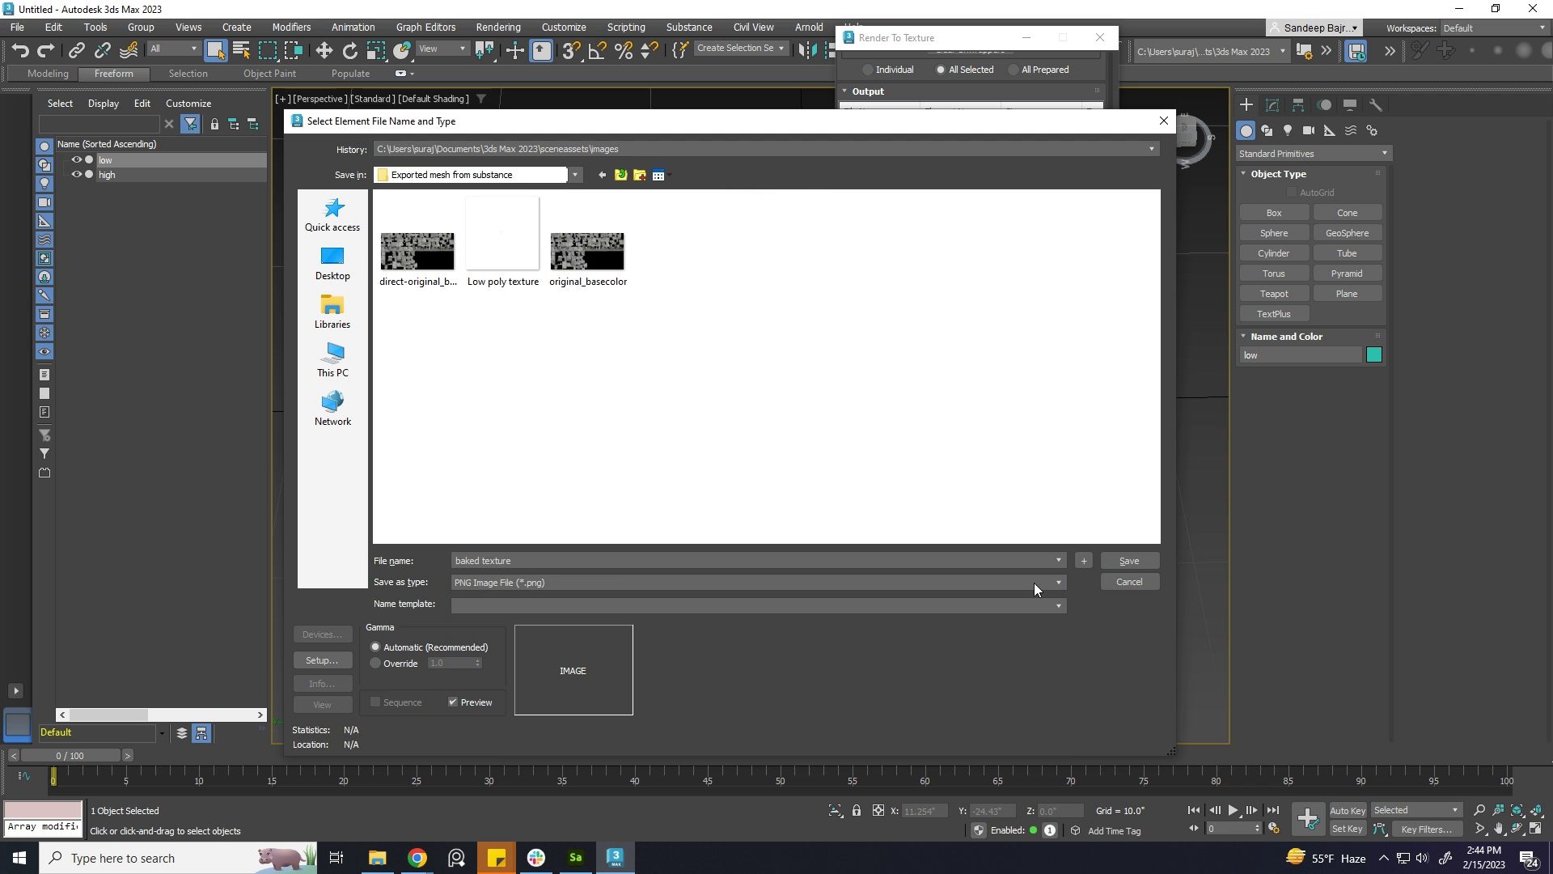
{"action": "left_click", "coordinate": [1129, 560]}
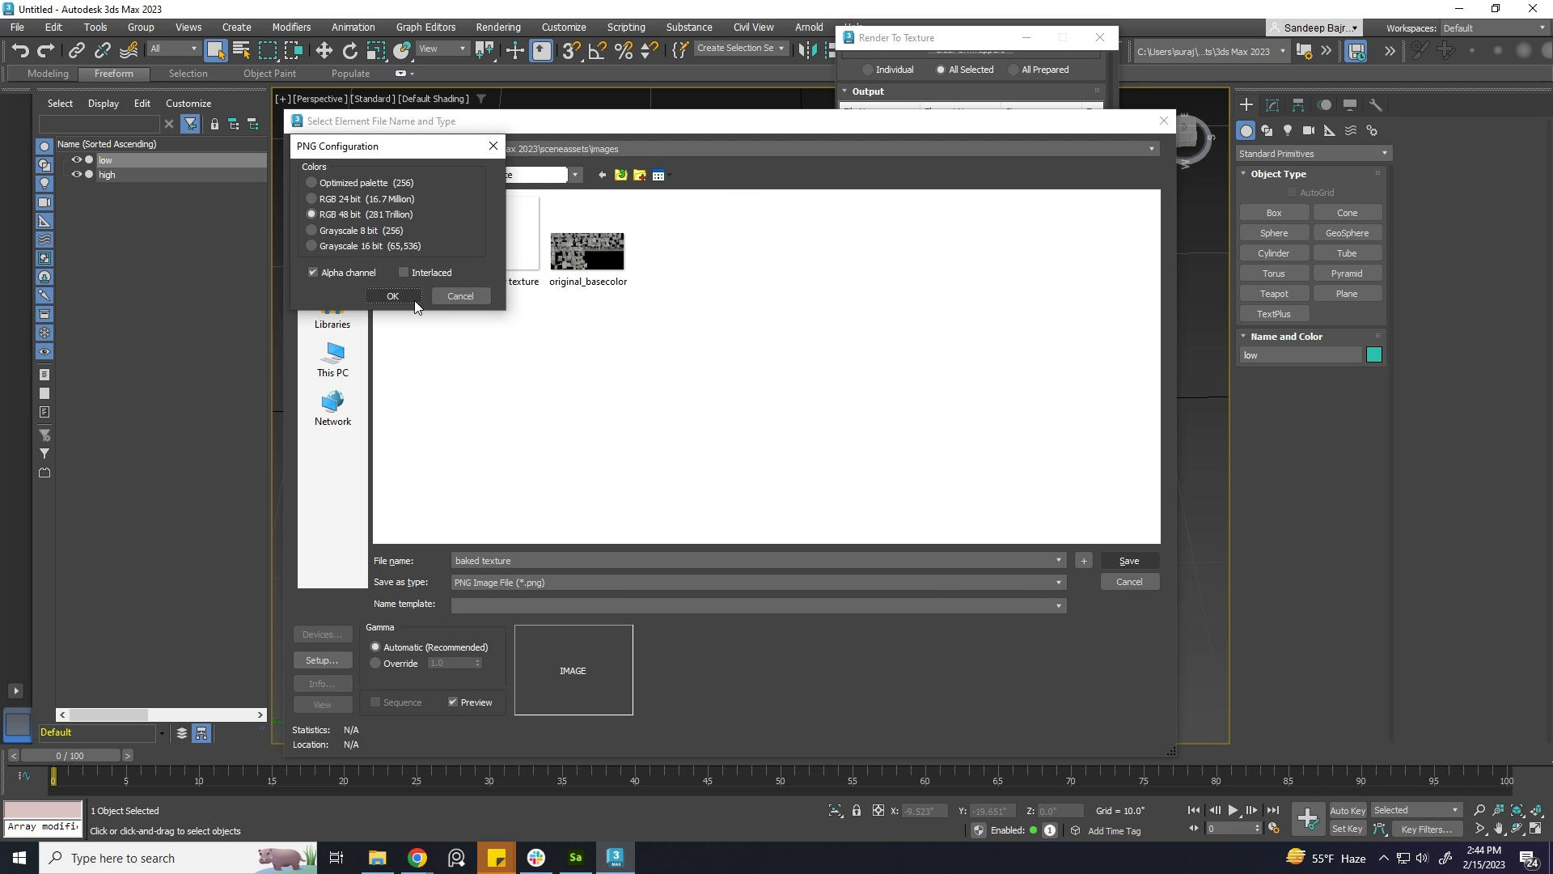
{"action": "left_click", "coordinate": [414, 299]}
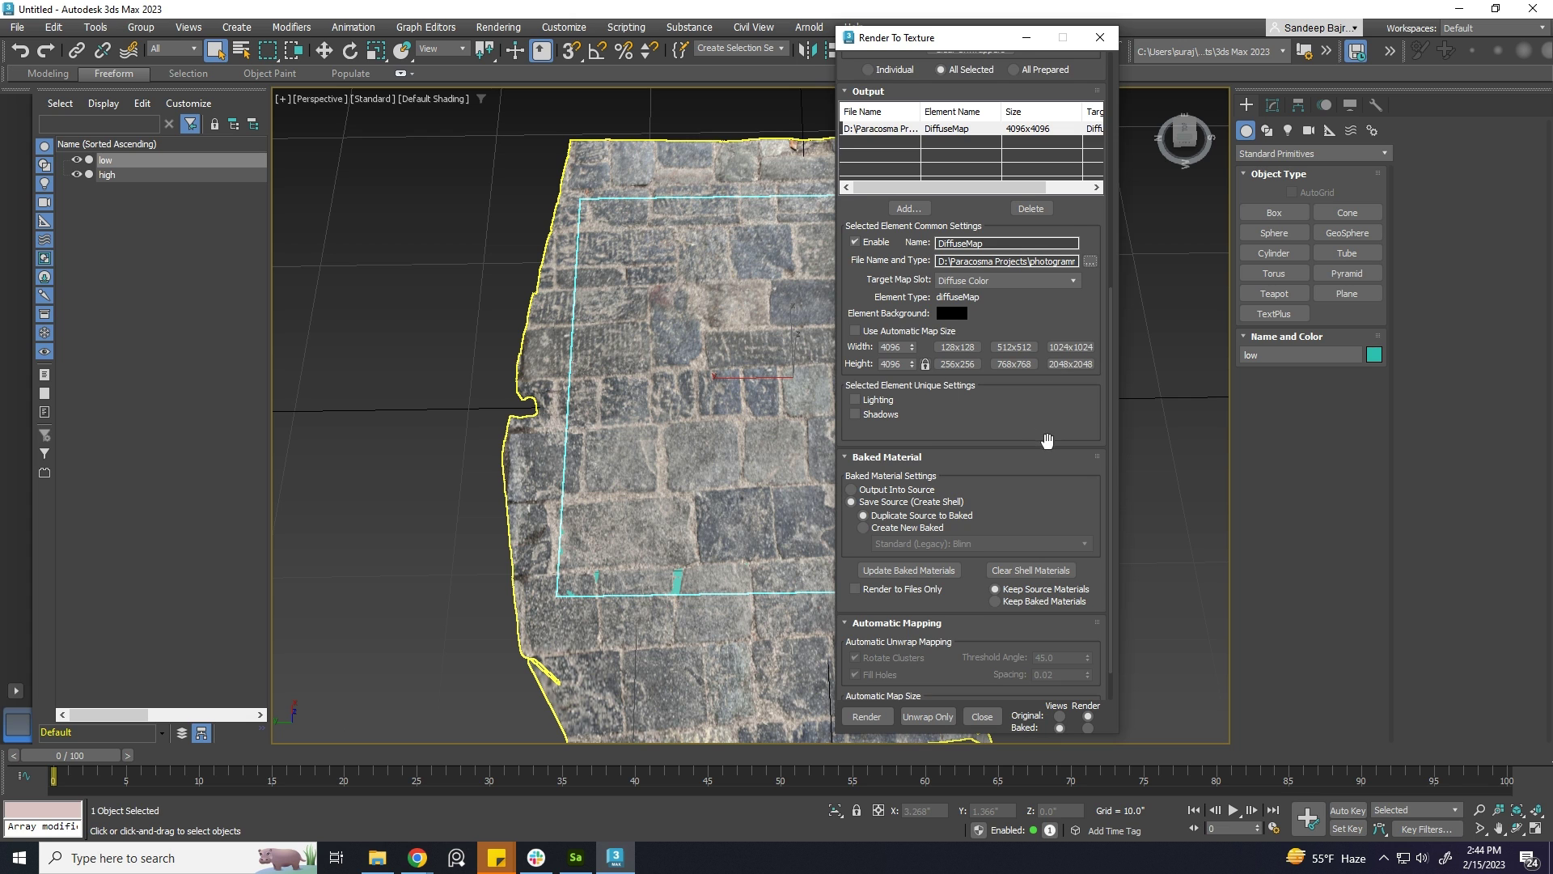
Render the diffuse bake for the low plane, then close the rendered image and Render To Texture windows
{"action": "scroll", "coordinate": [1047, 440], "scroll_direction": "down", "scroll_amount": 2}
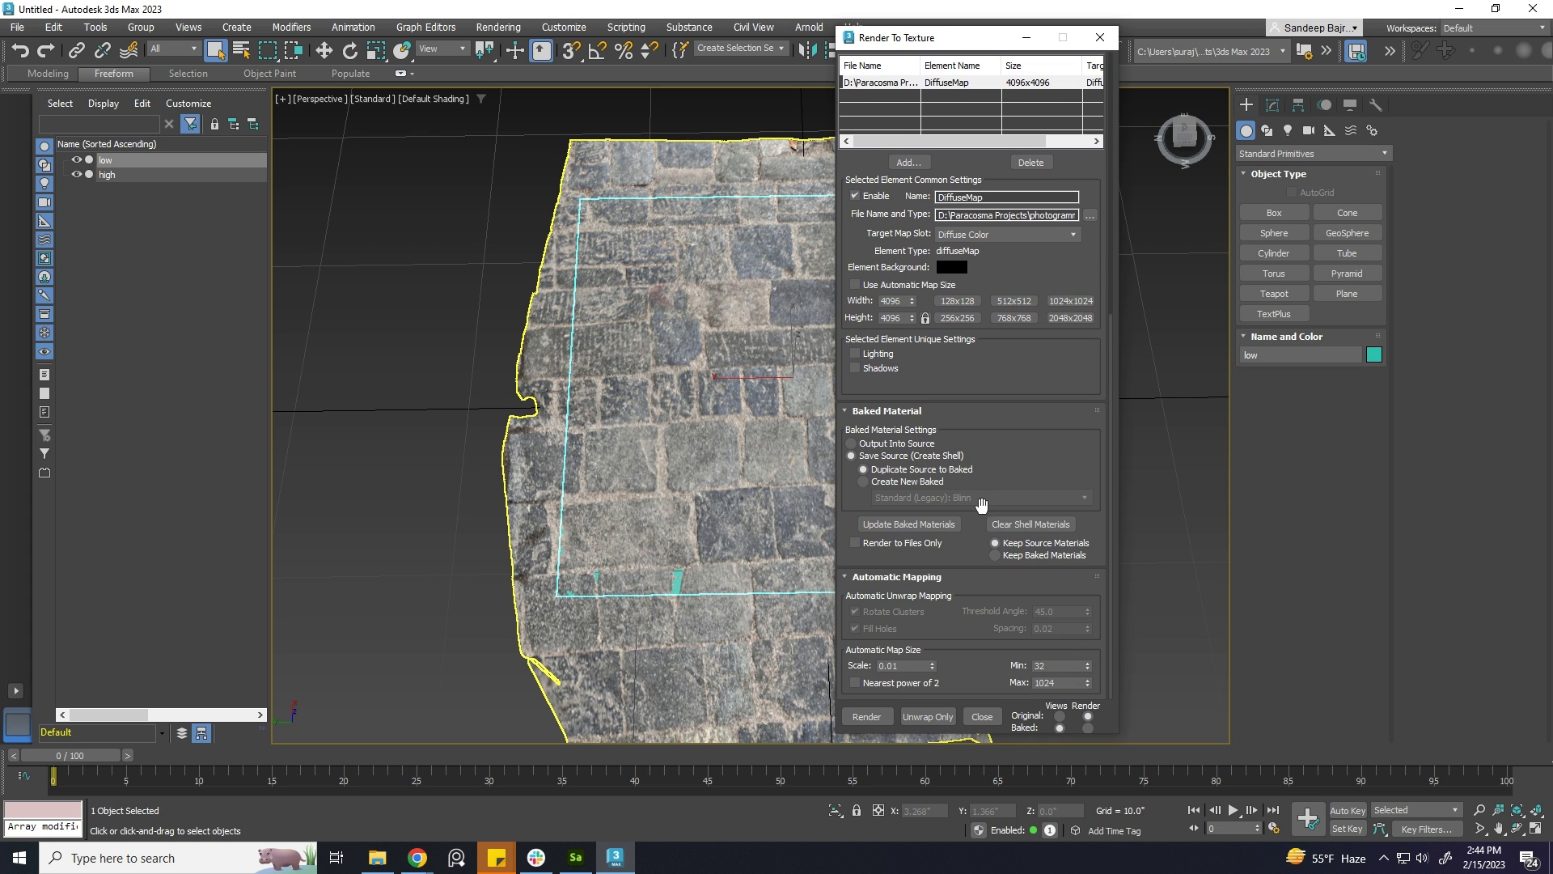
{"action": "left_click", "coordinate": [882, 720]}
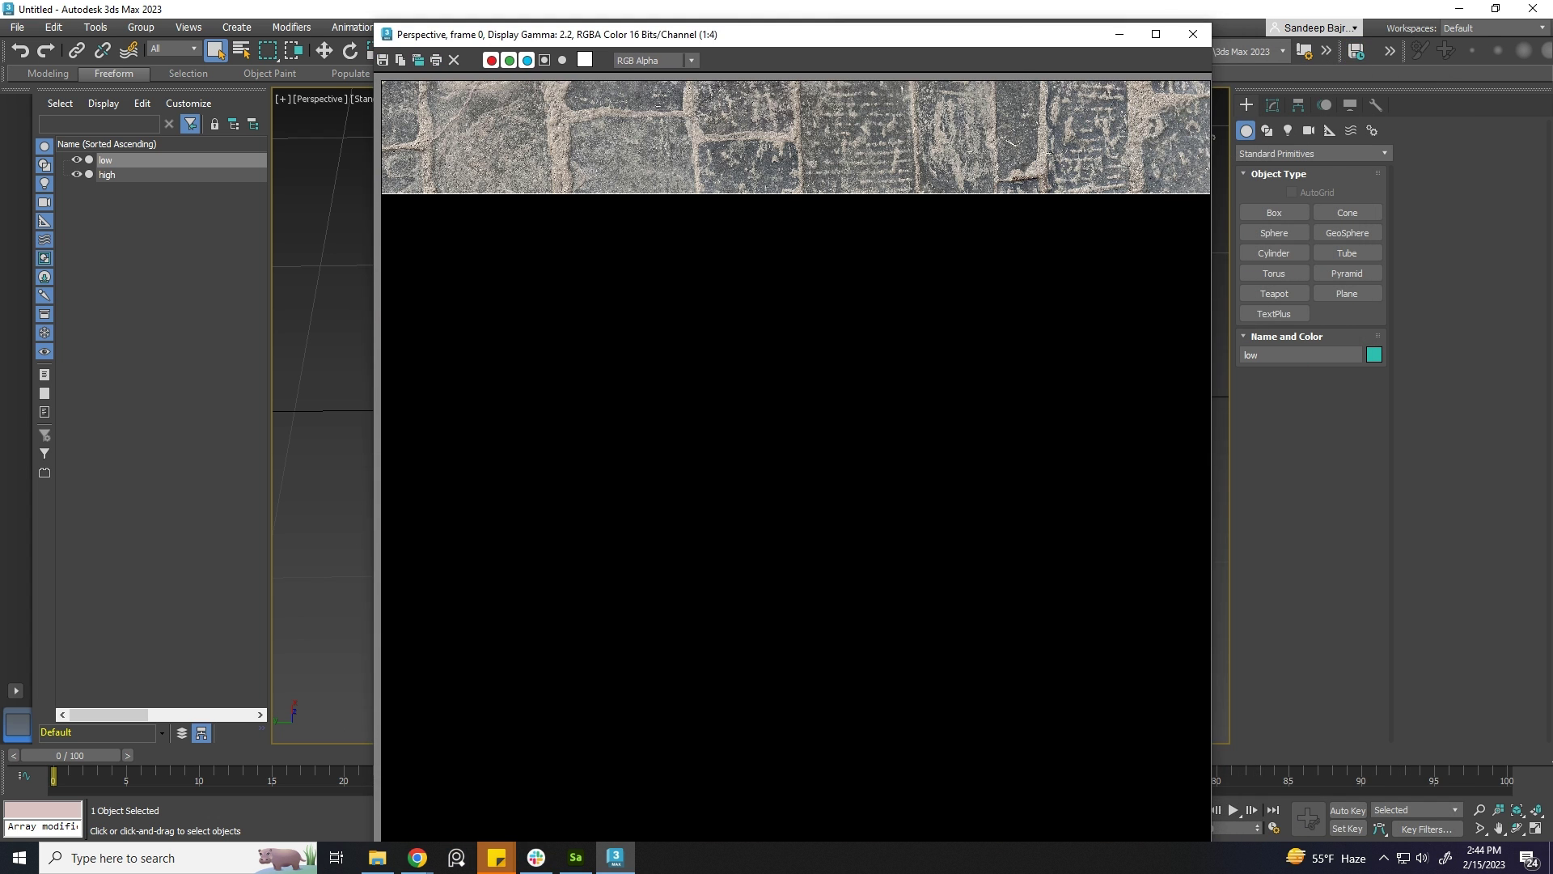
{"action": "left_click_drag", "start_coordinate": [1014, 69], "coordinate": [1020, 26]}
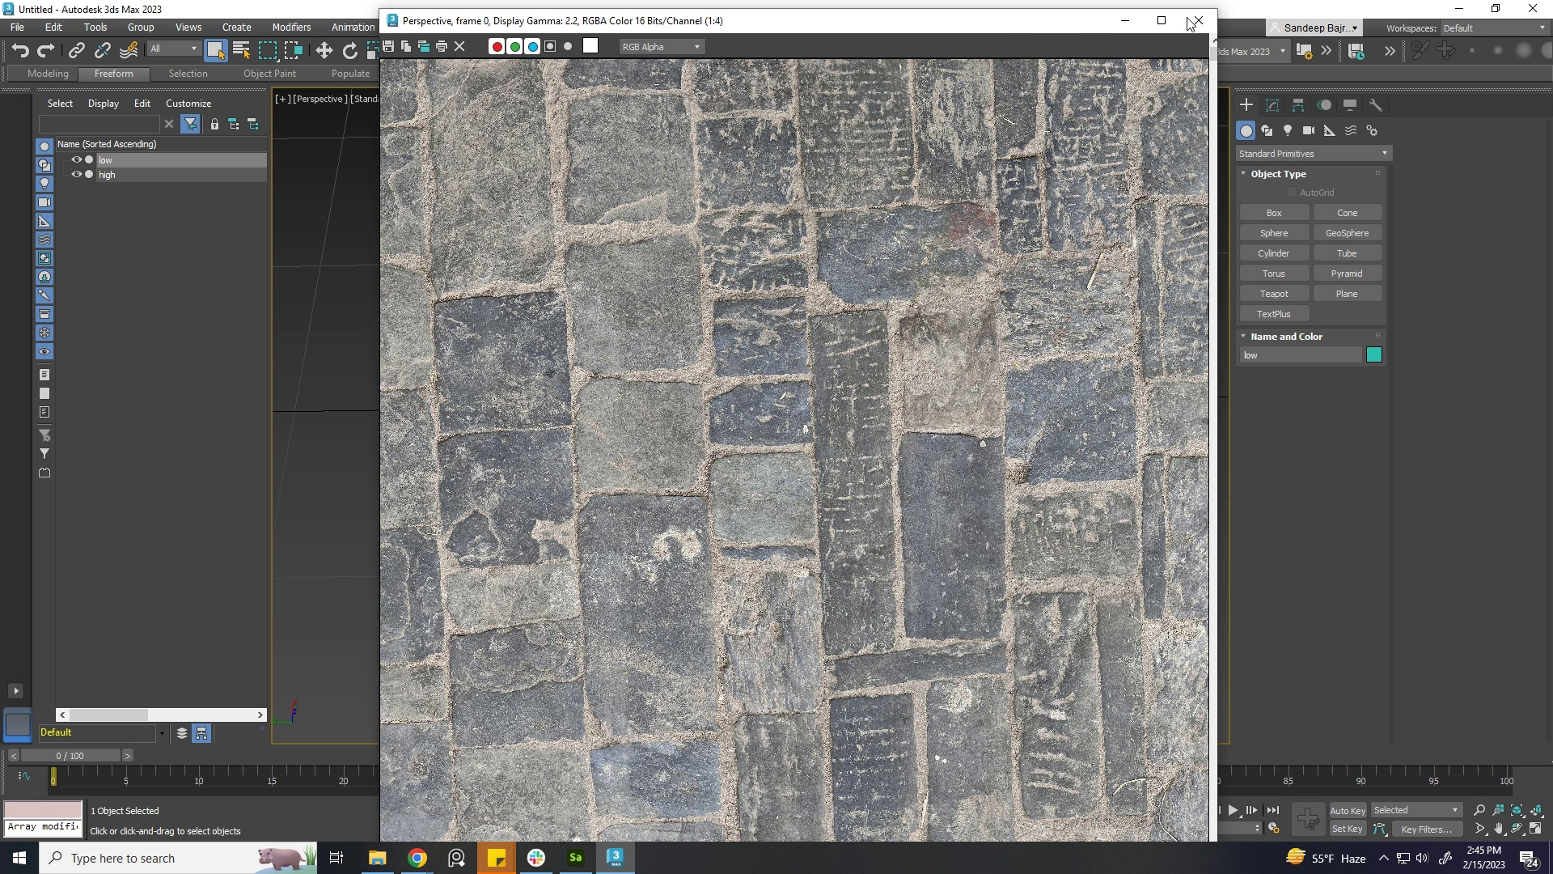
{"action": "left_click", "coordinate": [417, 858]}
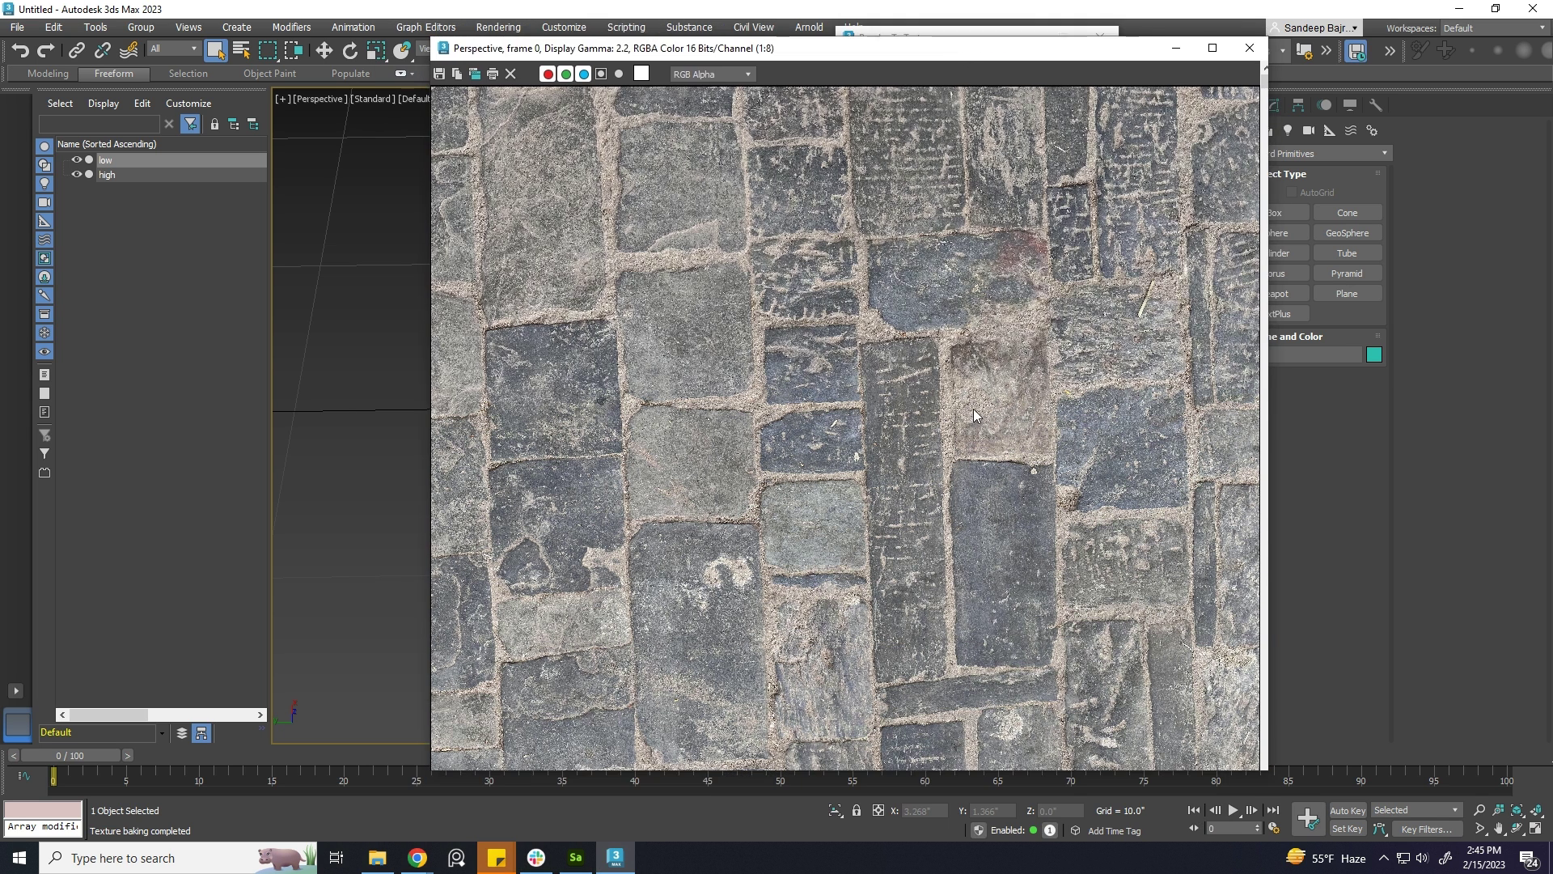
{"action": "scroll", "coordinate": [973, 409], "scroll_direction": "down", "scroll_amount": 6}
{"action": "scroll", "coordinate": [968, 410], "scroll_direction": "up", "scroll_amount": 5}
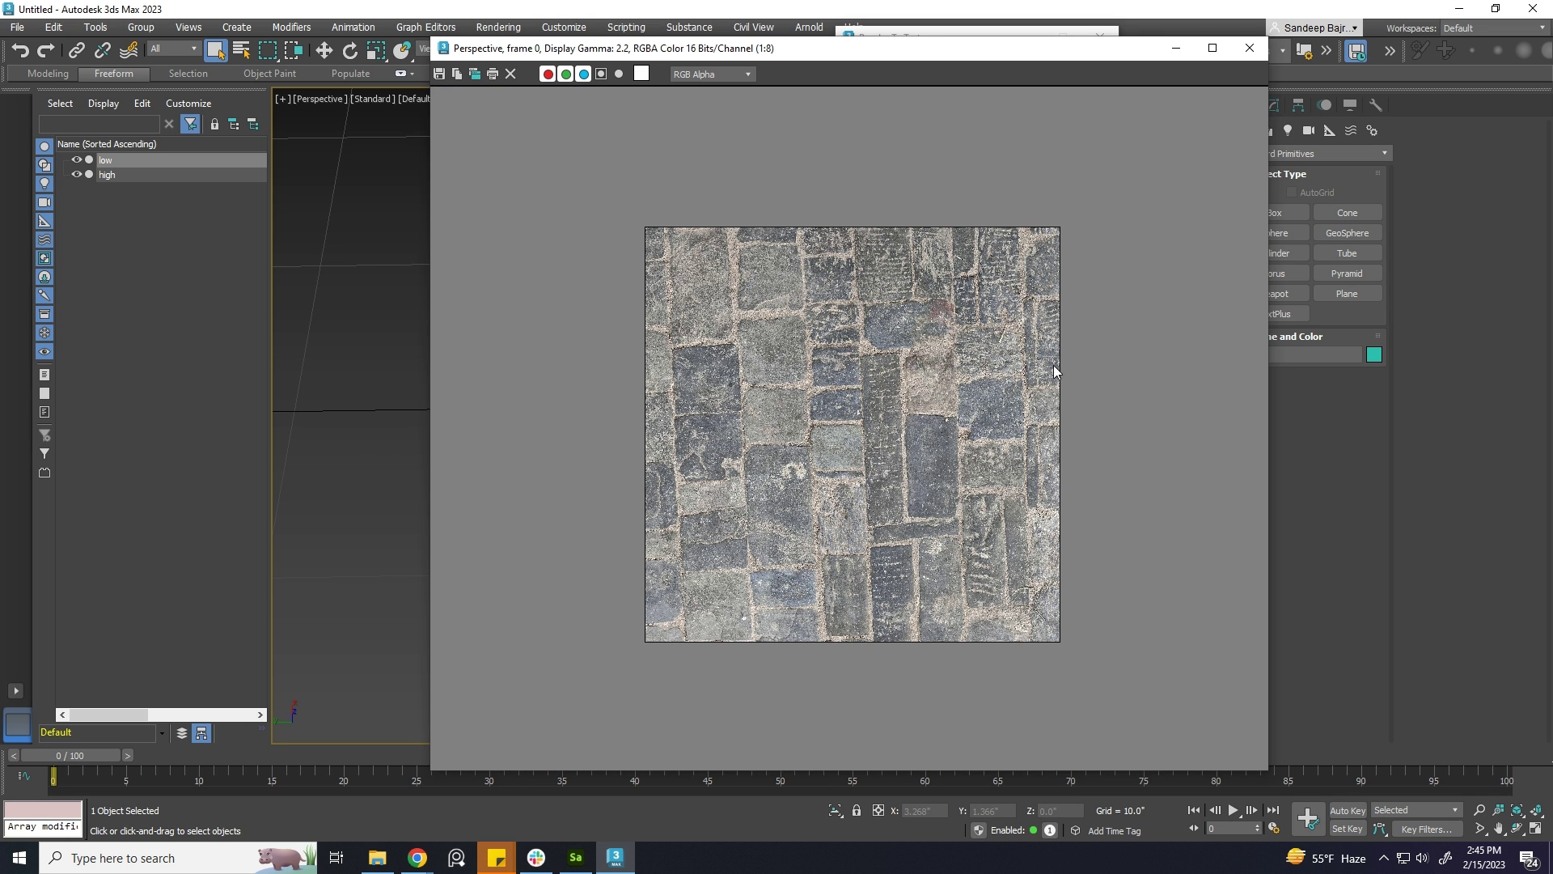
{"action": "left_click", "coordinate": [1248, 49]}
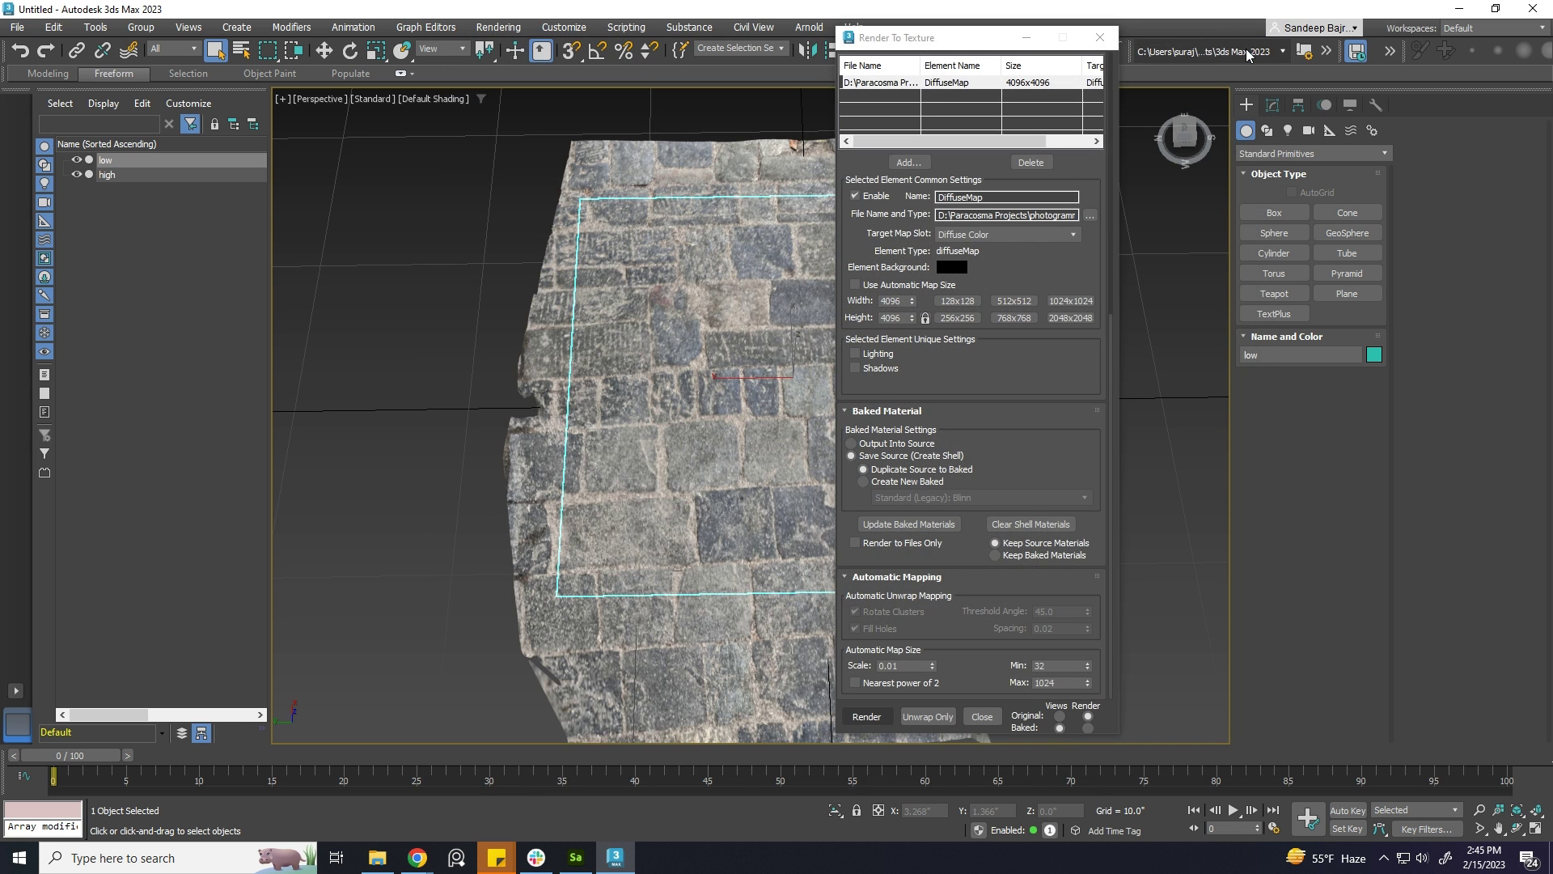
{"action": "left_click", "coordinate": [1108, 43]}
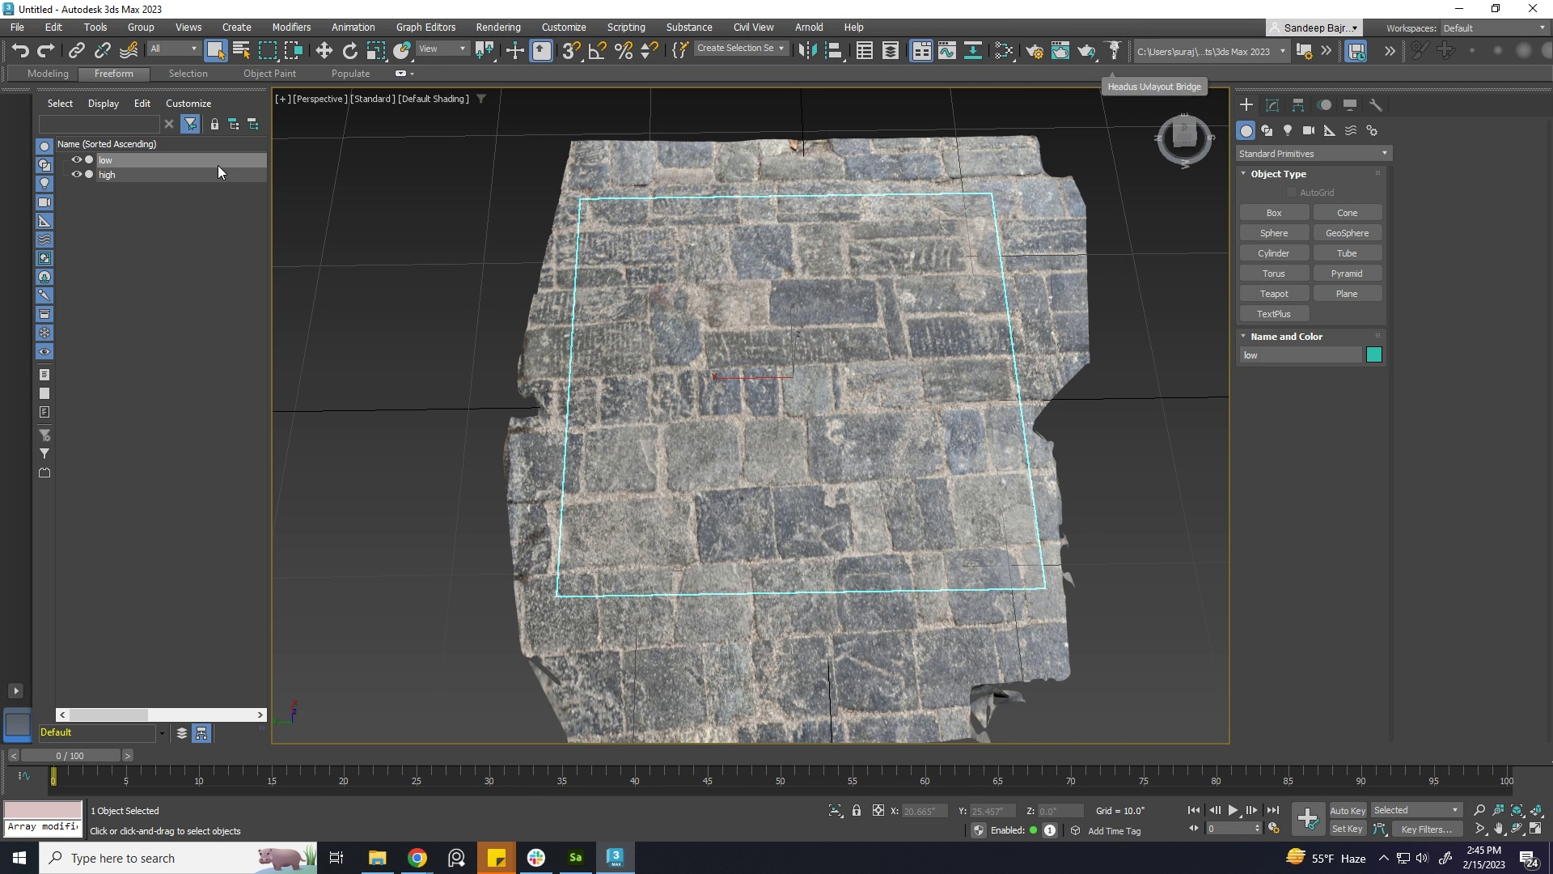
Hide the high mesh and inspect the baked texture on the low plane
{"action": "left_click", "coordinate": [76, 174]}
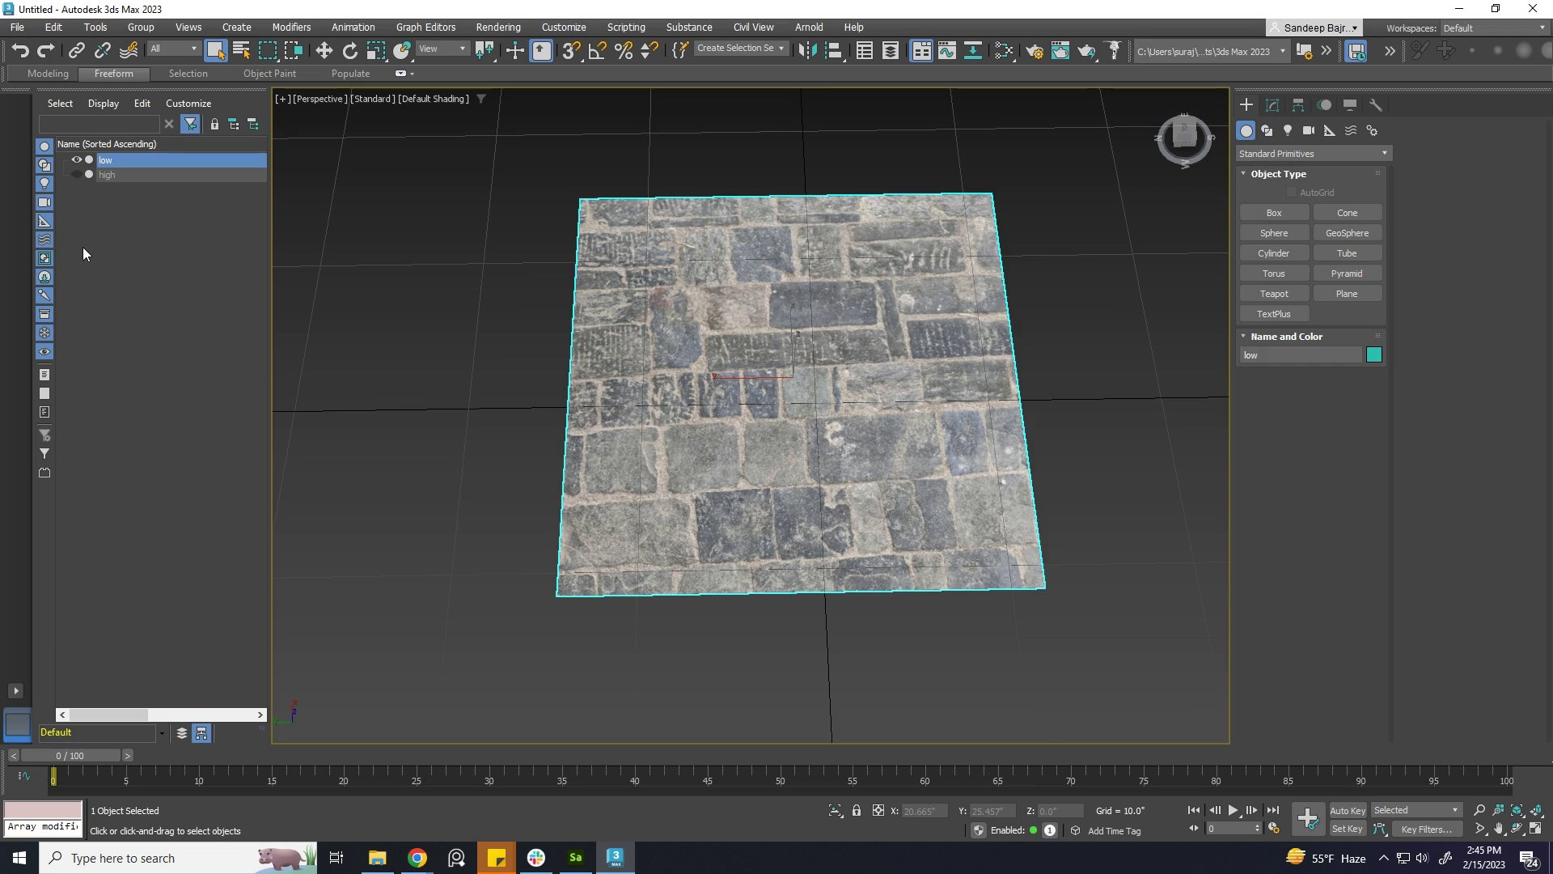
{"action": "left_click", "coordinate": [506, 475]}
{"action": "middle_click_drag", "start_coordinate": [842, 435], "coordinate": [785, 387], "text": "alt"}
{"action": "scroll", "coordinate": [913, 408], "scroll_direction": "up", "scroll_amount": 5}
{"action": "left_click", "coordinate": [797, 414]}
{"action": "scroll", "coordinate": [789, 384], "scroll_direction": "down", "scroll_amount": 3}
{"action": "middle_click_drag", "start_coordinate": [840, 268], "coordinate": [840, 281], "text": "alt"}
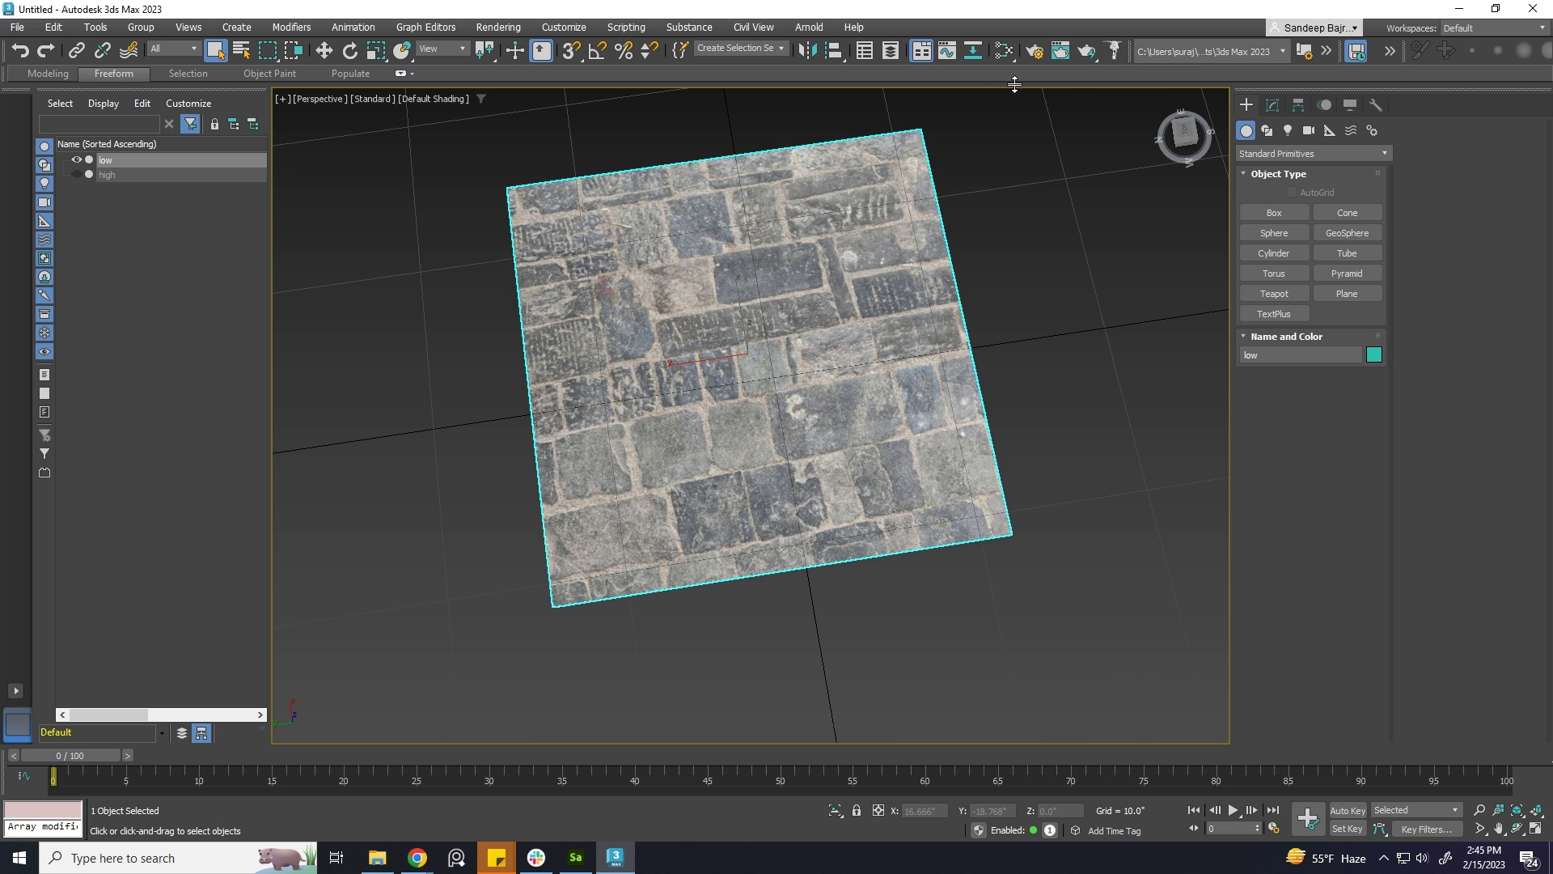
Open the Slate Material Editor and load the low plane's material into the view by sampling it from the object
{"action": "left_click", "coordinate": [1003, 55]}
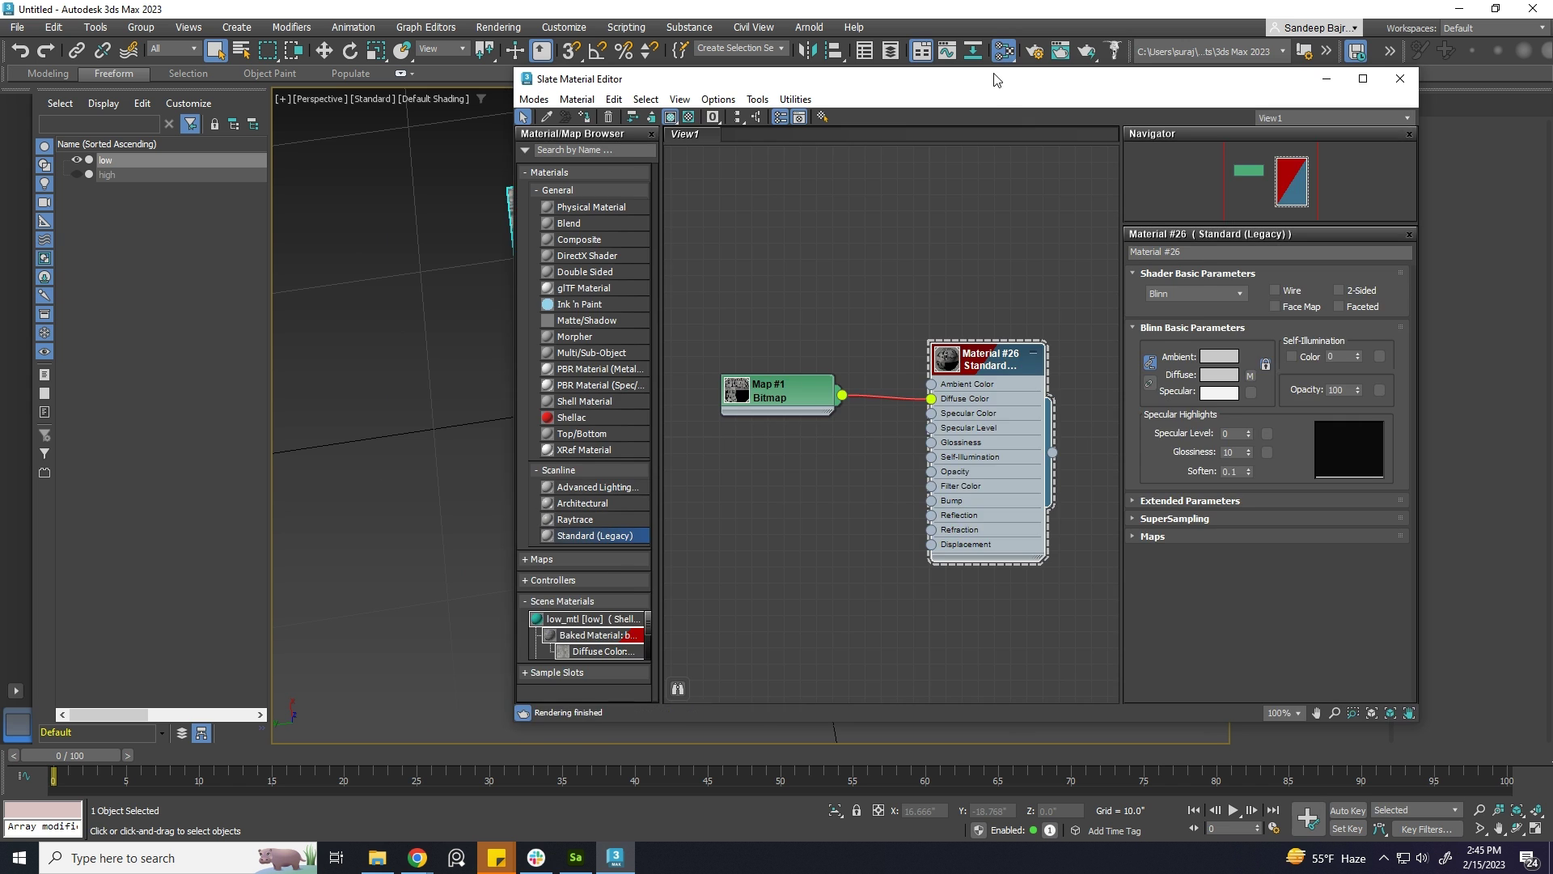
{"action": "left_click_drag", "start_coordinate": [1156, 66], "coordinate": [1161, 66]}
{"action": "scroll", "coordinate": [1130, 264], "scroll_direction": "down", "scroll_amount": 2}
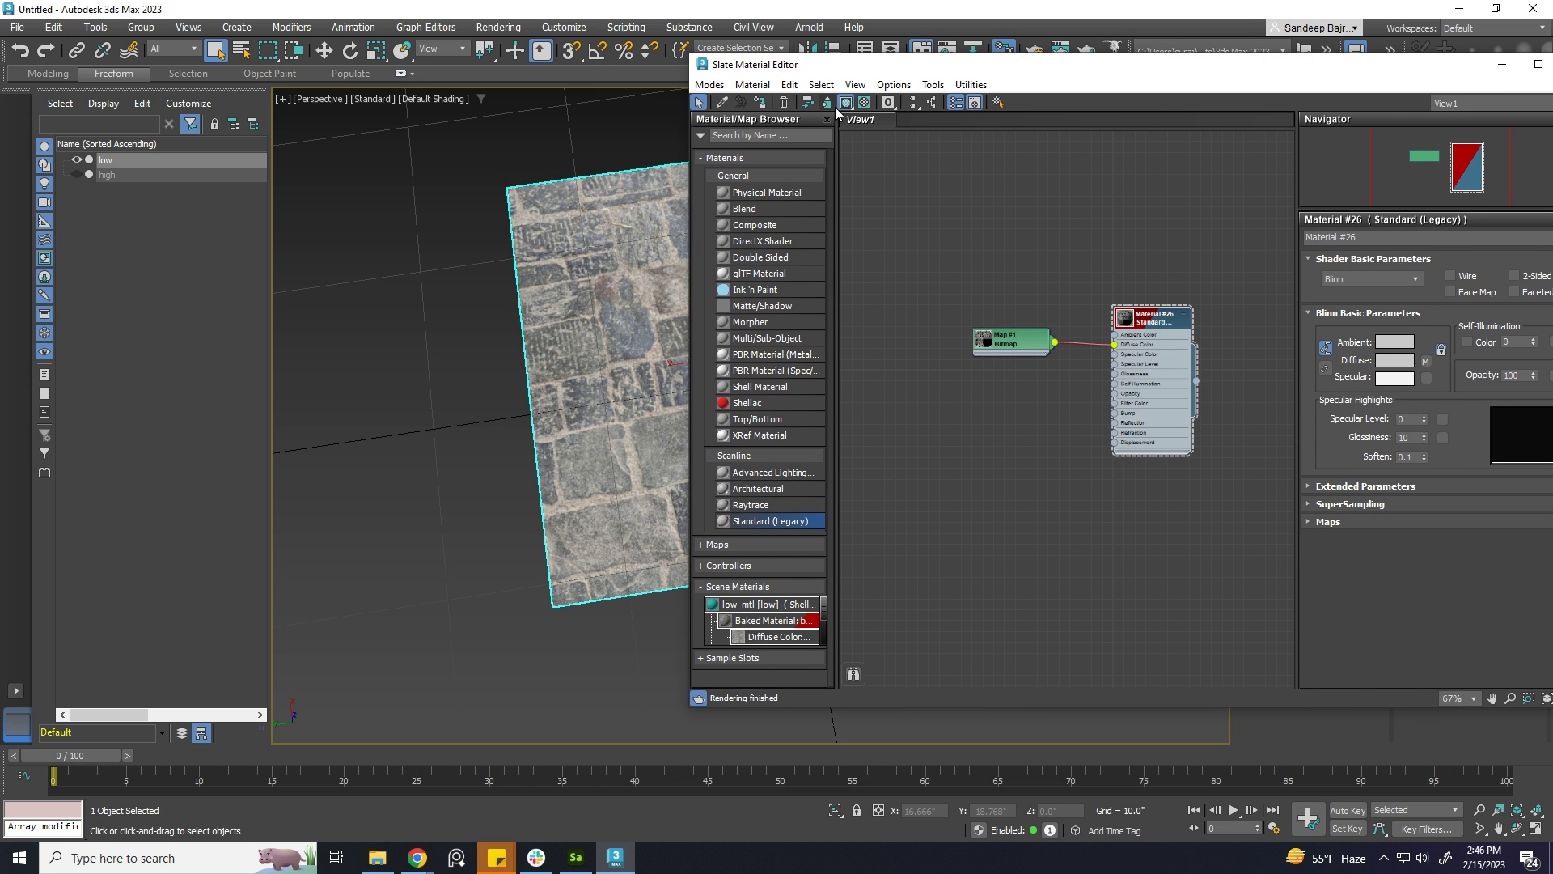
{"action": "left_click", "coordinate": [721, 102]}
{"action": "left_click", "coordinate": [647, 267]}
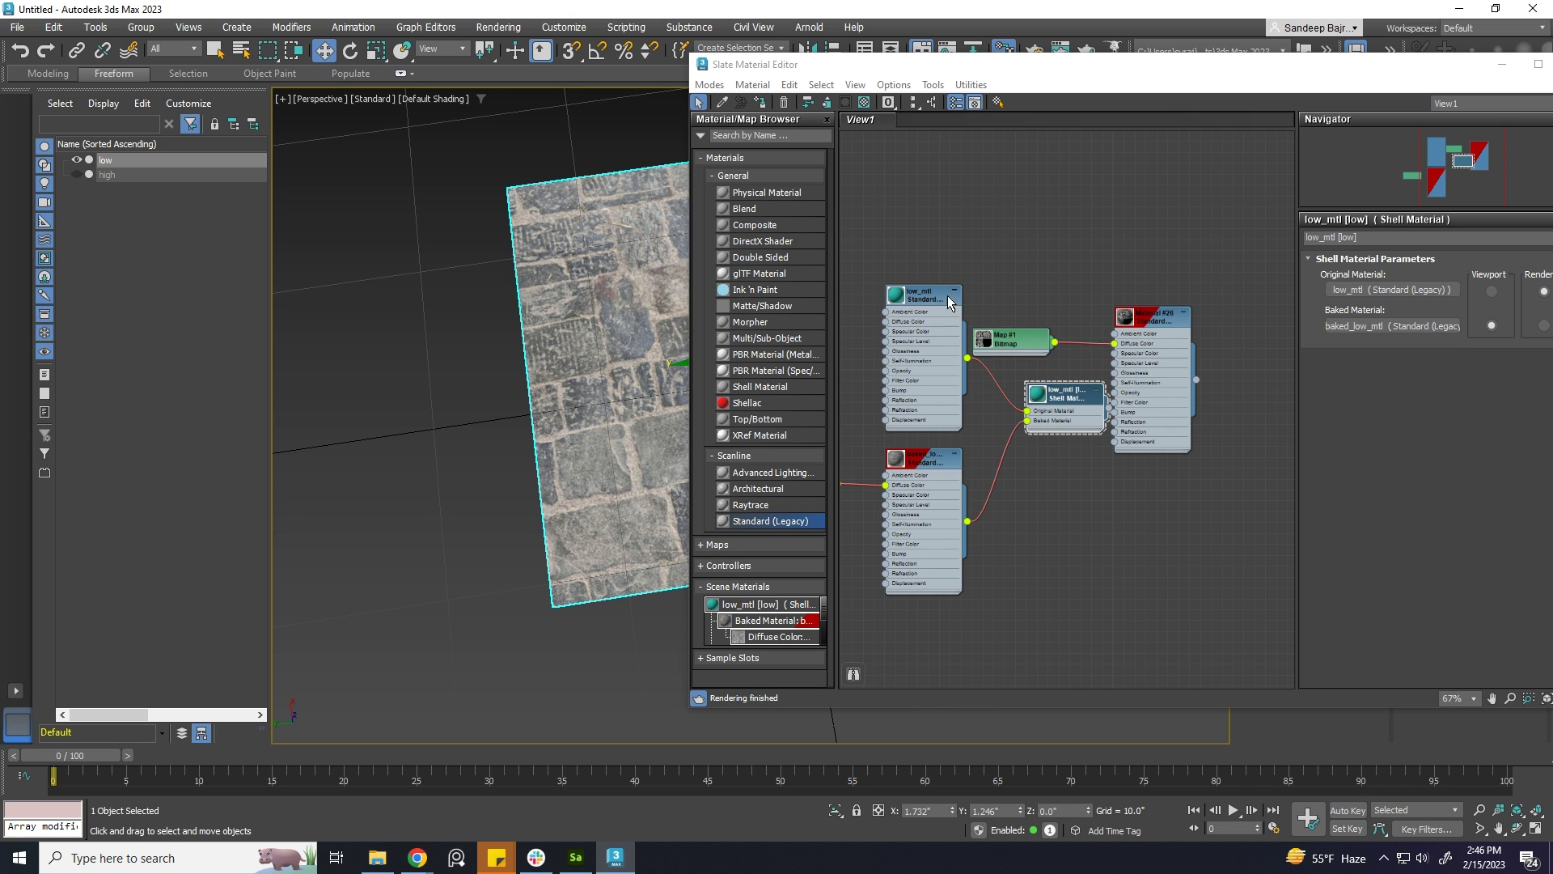
Spread out the shell, original and baked material nodes and open the baked diffuse bitmap's parameters
{"action": "left_click_drag", "start_coordinate": [1054, 397], "coordinate": [1055, 518]}
{"action": "left_click_drag", "start_coordinate": [931, 465], "coordinate": [953, 542]}
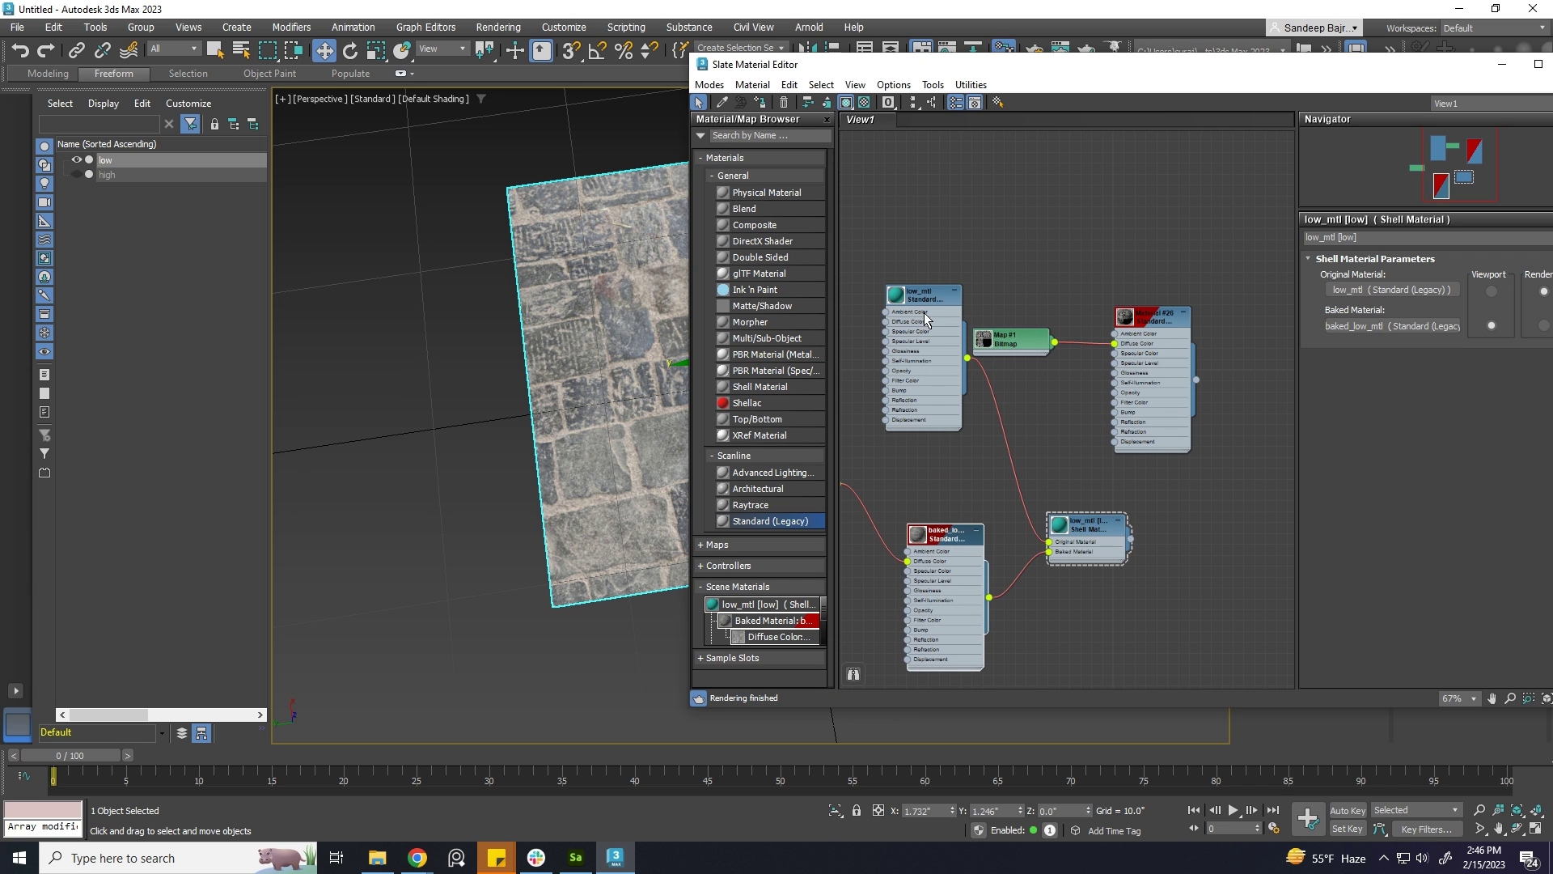
{"action": "left_click_drag", "start_coordinate": [895, 360], "coordinate": [895, 362]}
{"action": "left_click_drag", "start_coordinate": [920, 300], "coordinate": [898, 364]}
{"action": "middle_click_drag", "start_coordinate": [979, 353], "coordinate": [1167, 267]}
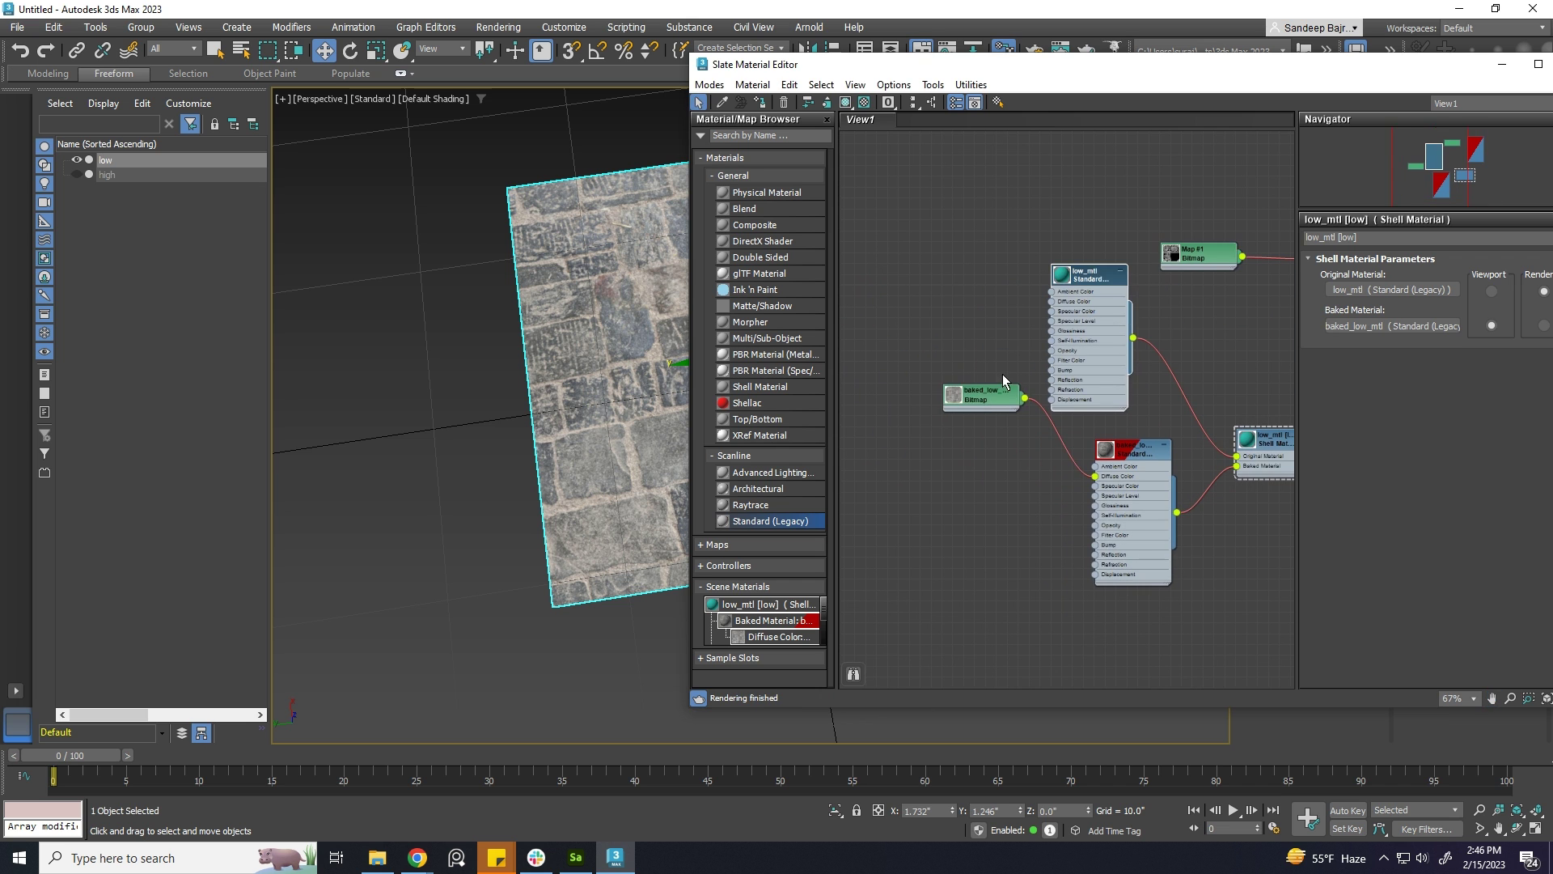
{"action": "left_click_drag", "start_coordinate": [977, 401], "coordinate": [917, 487]}
{"action": "double_click", "coordinate": [919, 485]}
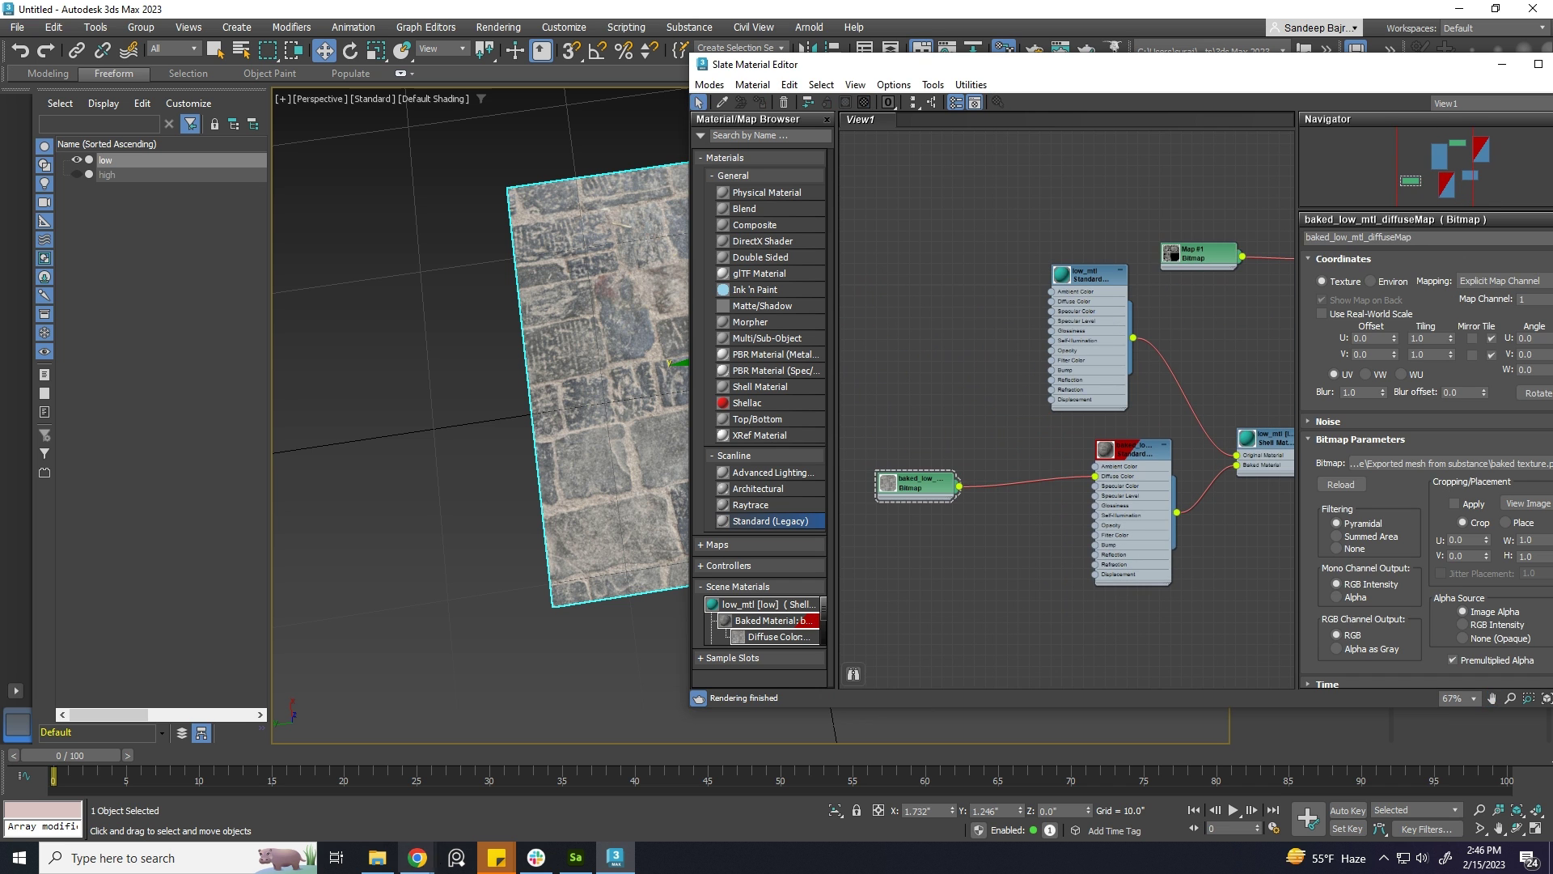
Inspect baked texture.png from the Exported mesh from substance folder in the image viewer, then close the viewer and the material editor
{"action": "left_click", "coordinate": [387, 868]}
{"action": "left_click", "coordinate": [262, 163]}
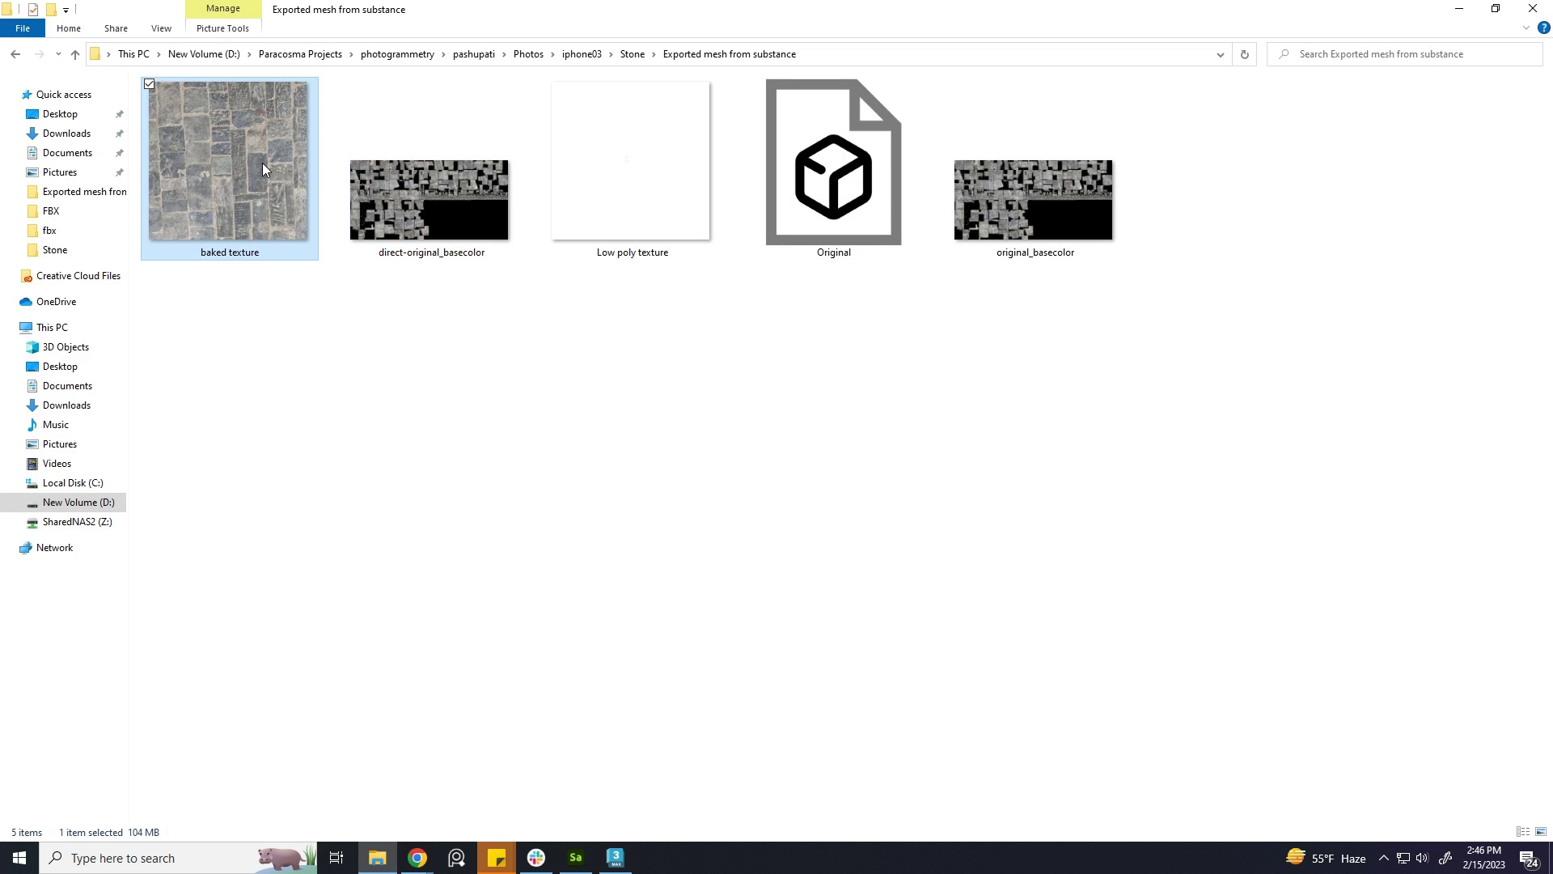
{"action": "double_click", "coordinate": [247, 156]}
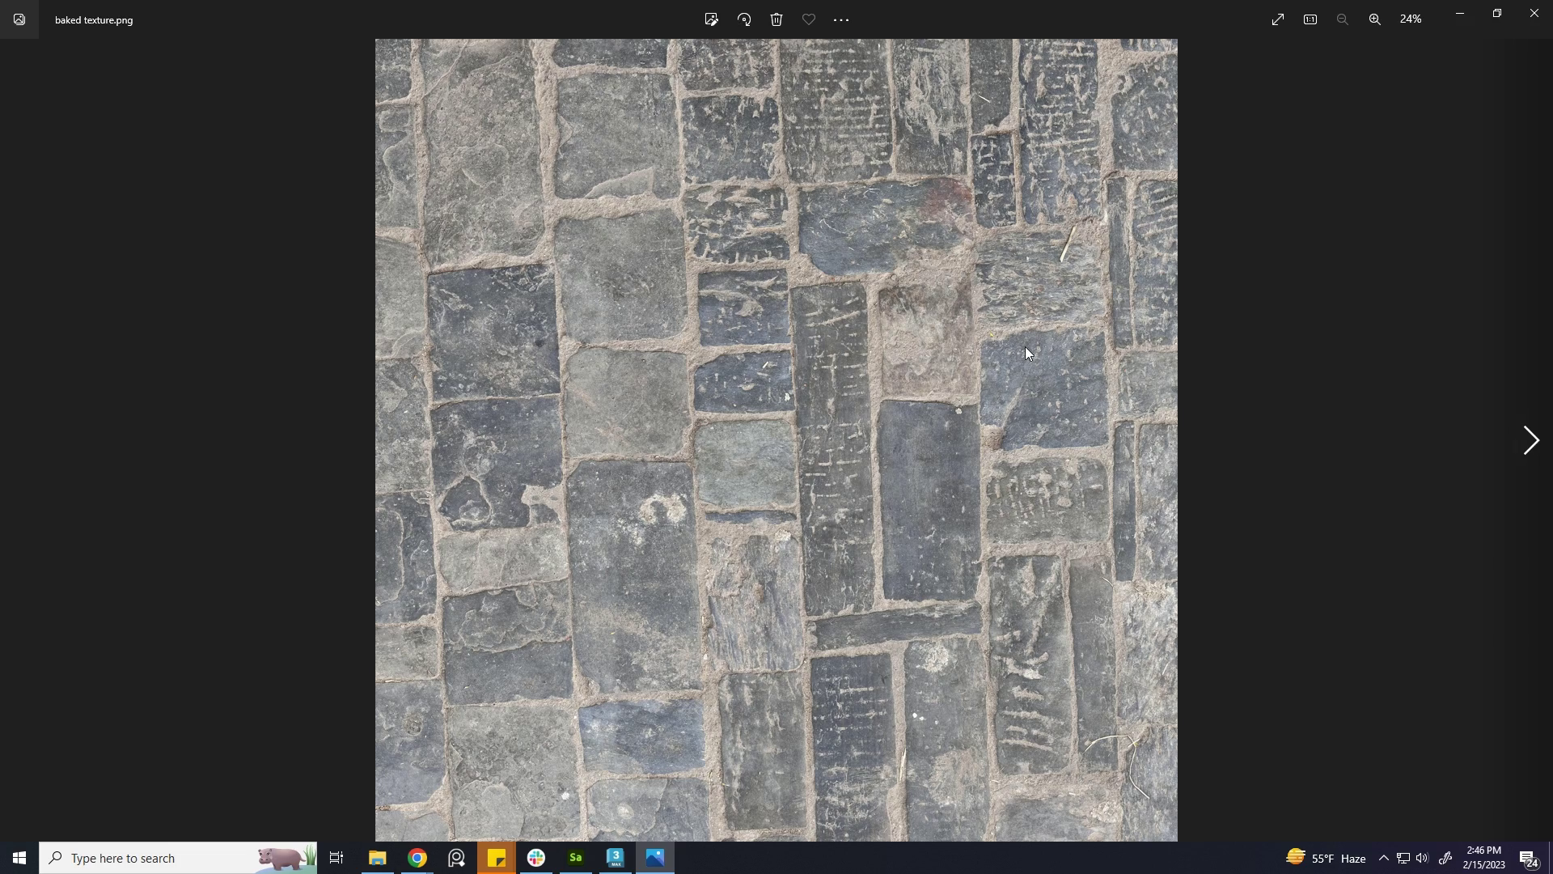
{"action": "scroll", "coordinate": [906, 423], "scroll_direction": "up", "scroll_amount": 5}
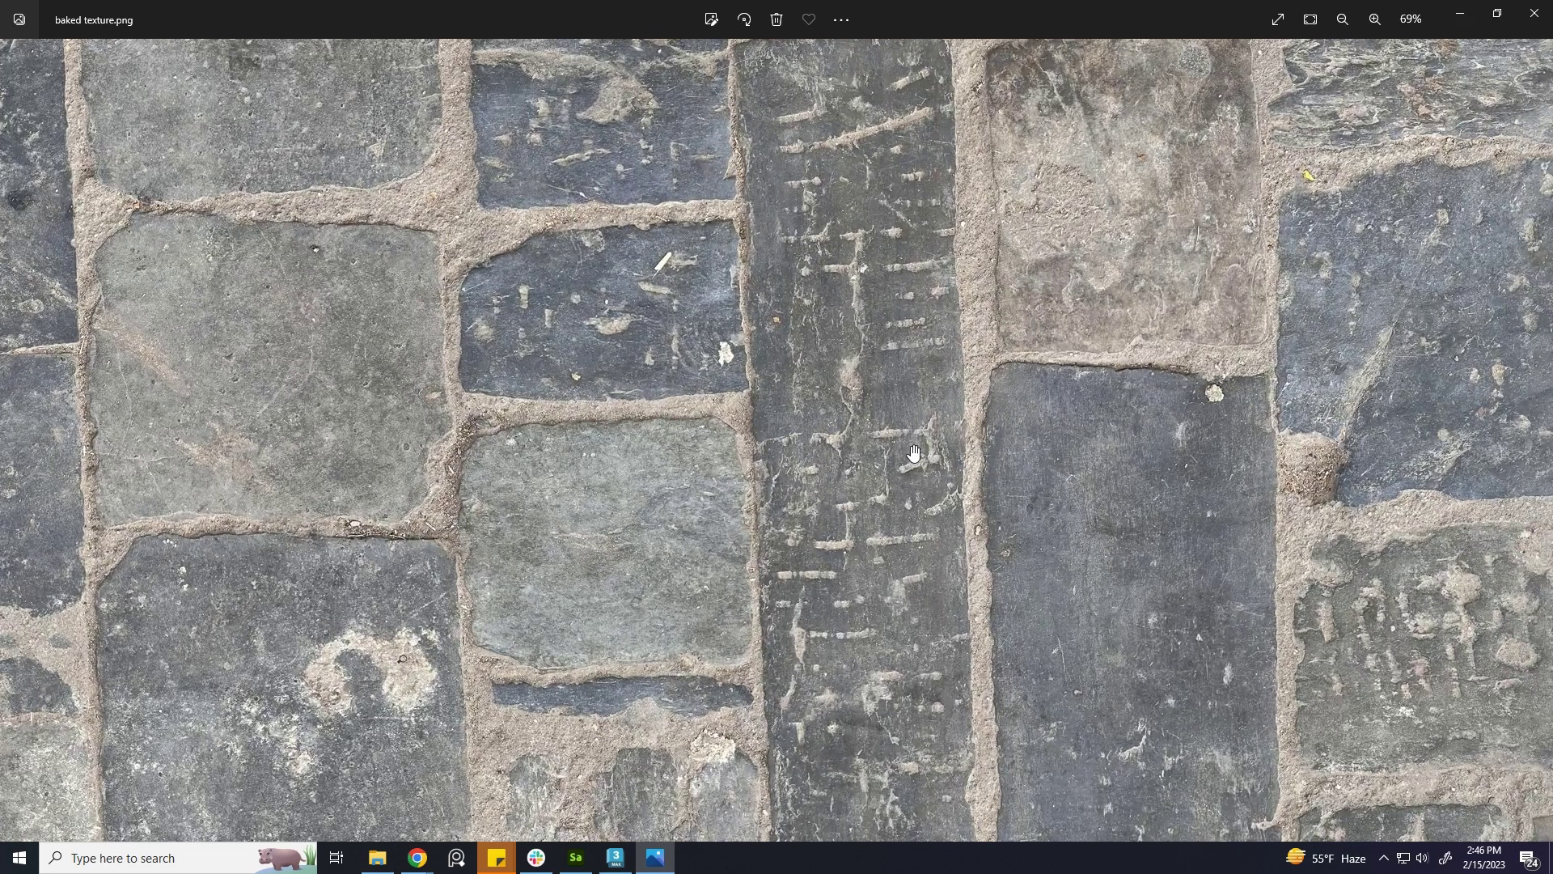
{"action": "scroll", "coordinate": [914, 450], "scroll_direction": "up", "scroll_amount": 3}
{"action": "scroll", "coordinate": [1259, 282], "scroll_direction": "down", "scroll_amount": 8}
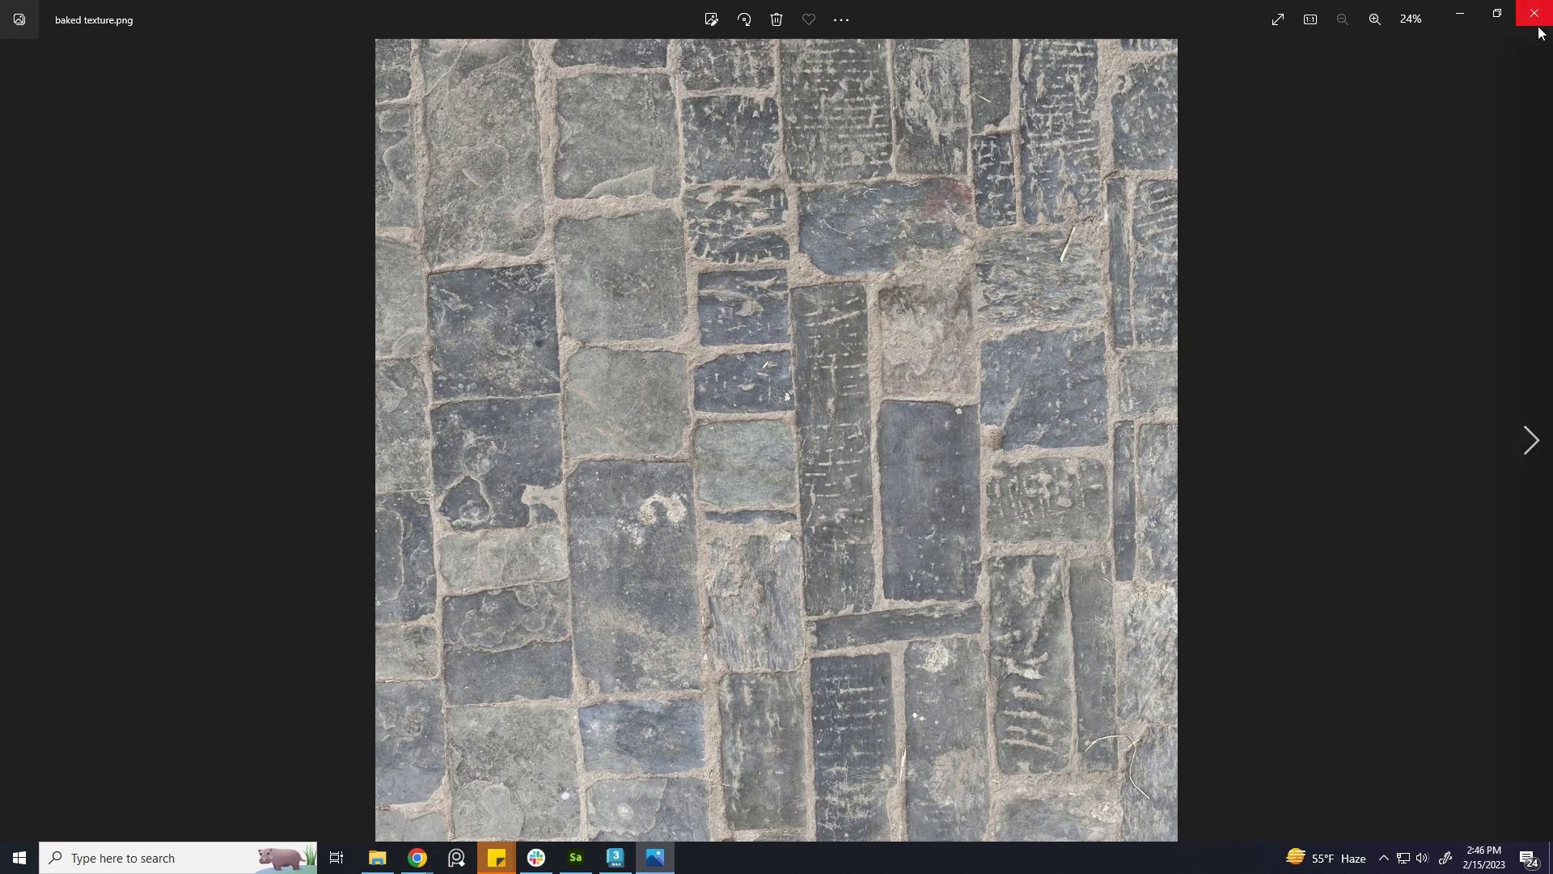
{"action": "left_click", "coordinate": [1535, 13]}
{"action": "left_click", "coordinate": [1465, 11]}
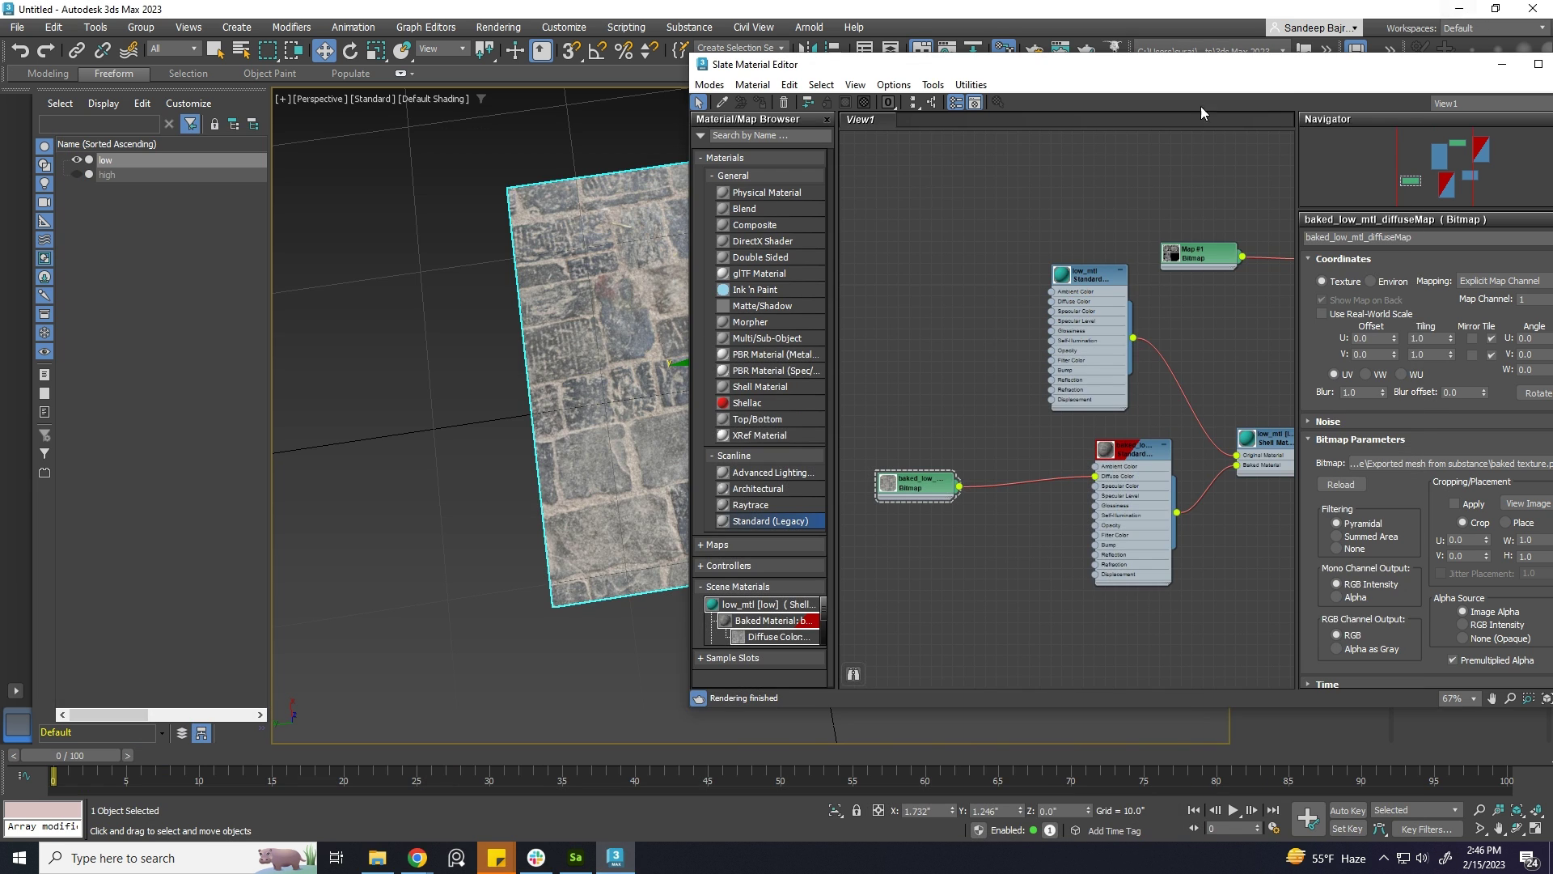
{"action": "left_click_drag", "start_coordinate": [1312, 72], "coordinate": [998, 92]}
{"action": "left_click", "coordinate": [1264, 85]}
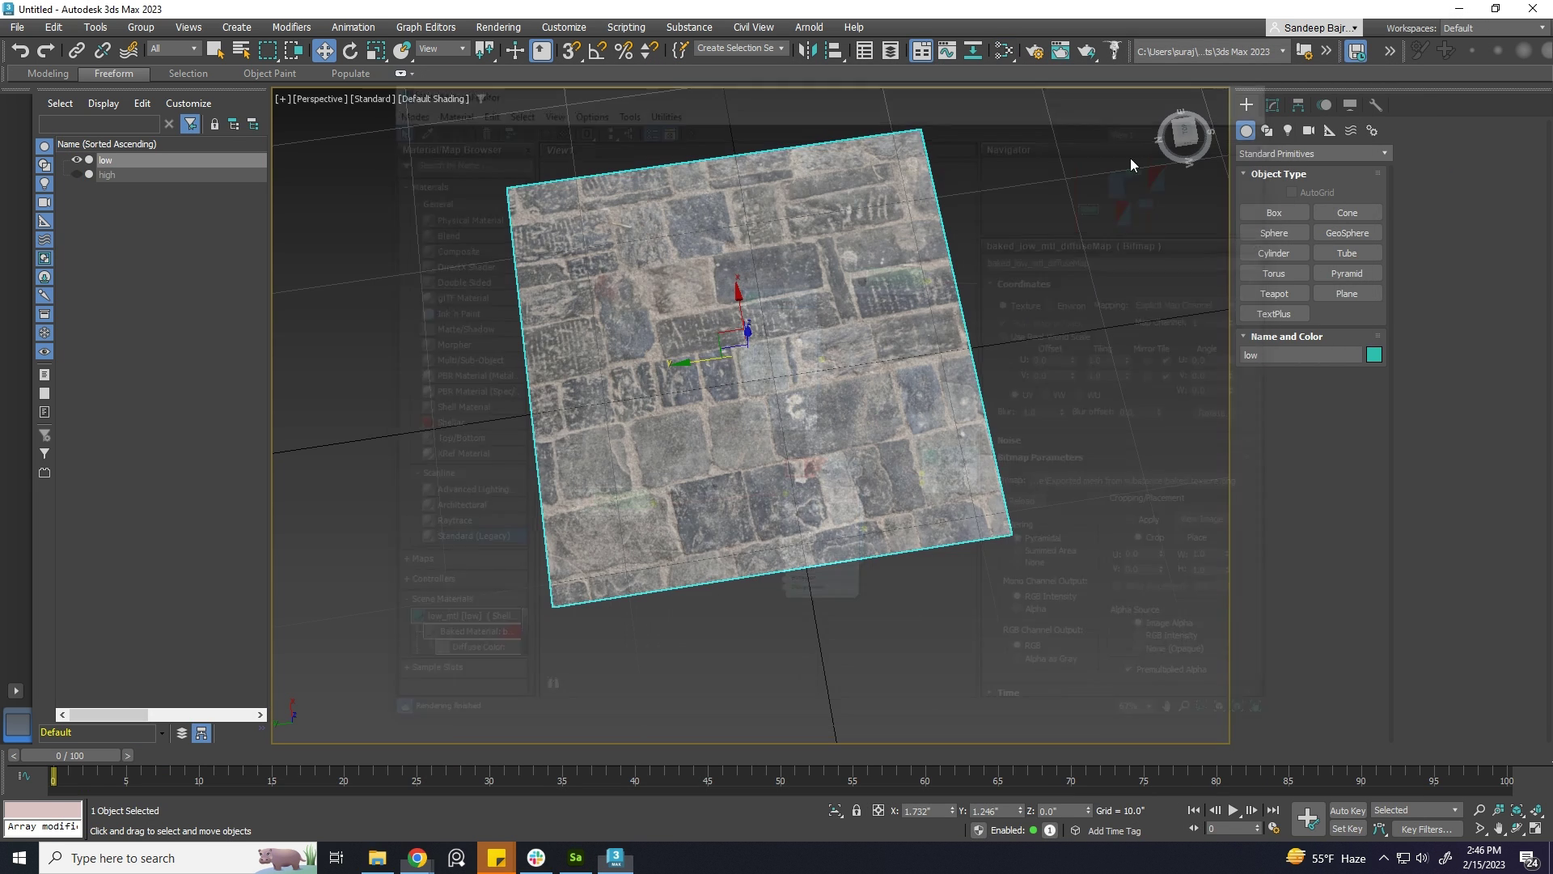